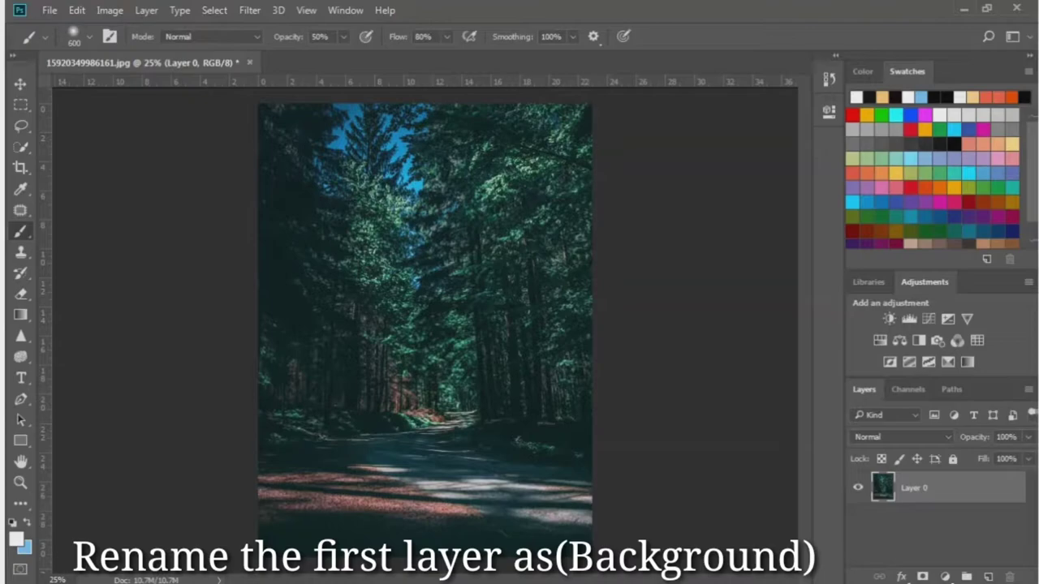
Rename the forest photo layer from Layer 0 to Background.
{"action": "double_click", "coordinate": [914, 488]}
{"action": "key", "text": "BackSpace"}
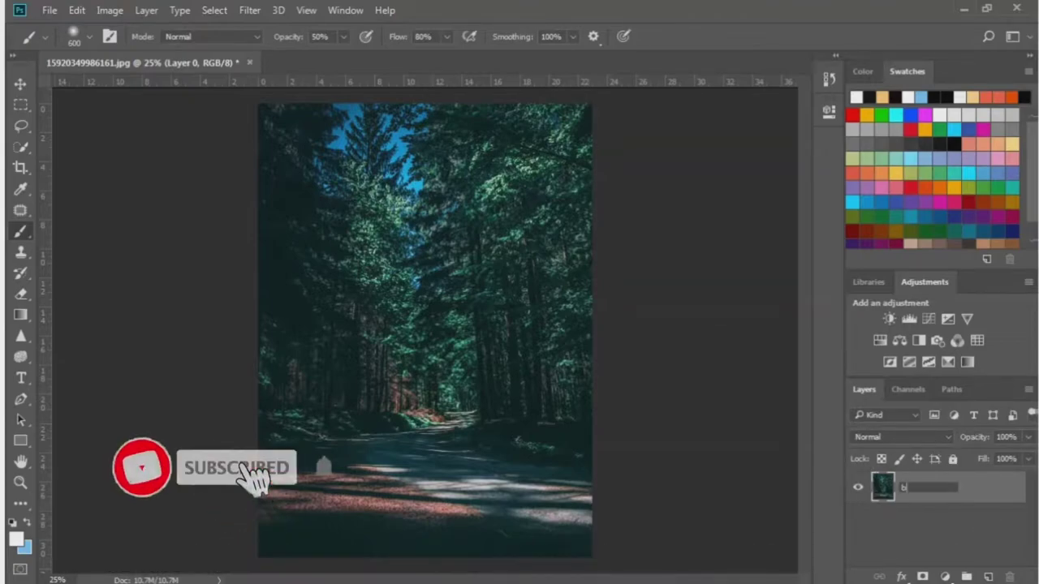
{"action": "type", "text": "Background"}
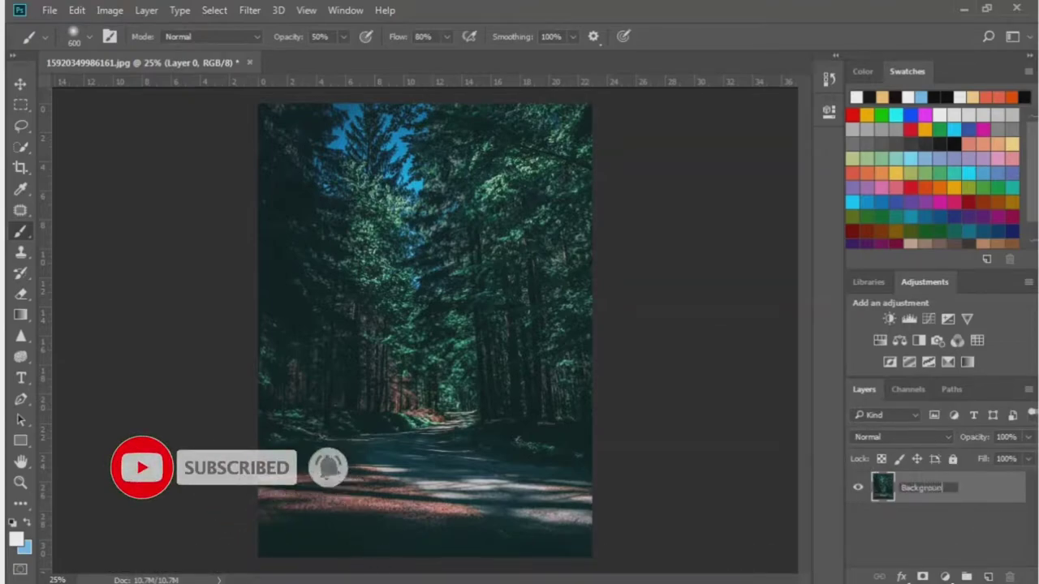
{"action": "key", "text": "Return"}
Duplicate Background as a layer named Duplicate and hide the original Background.
{"action": "key", "text": "ctrl+j"}
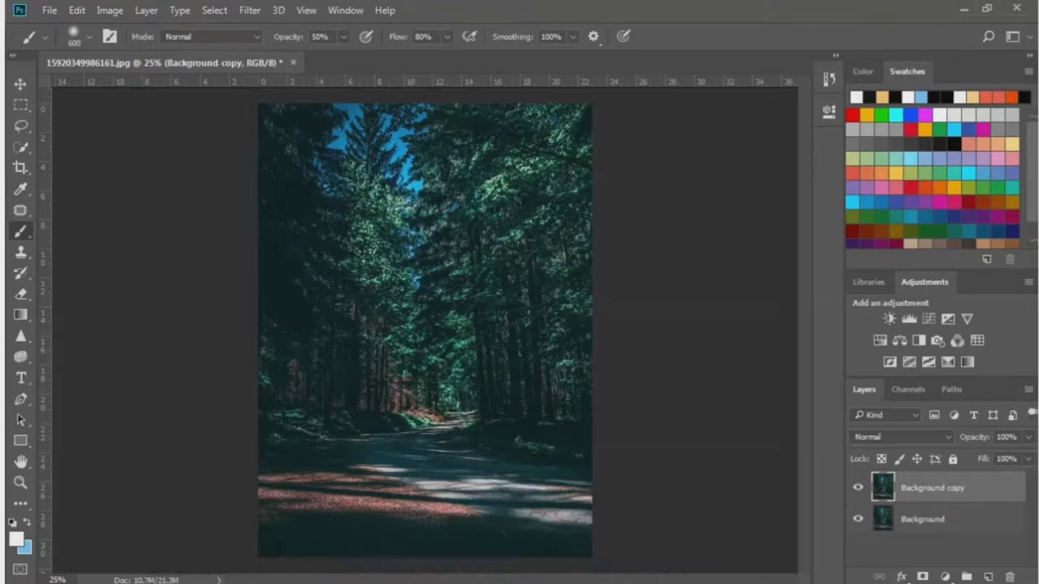
{"action": "left_click", "coordinate": [858, 519]}
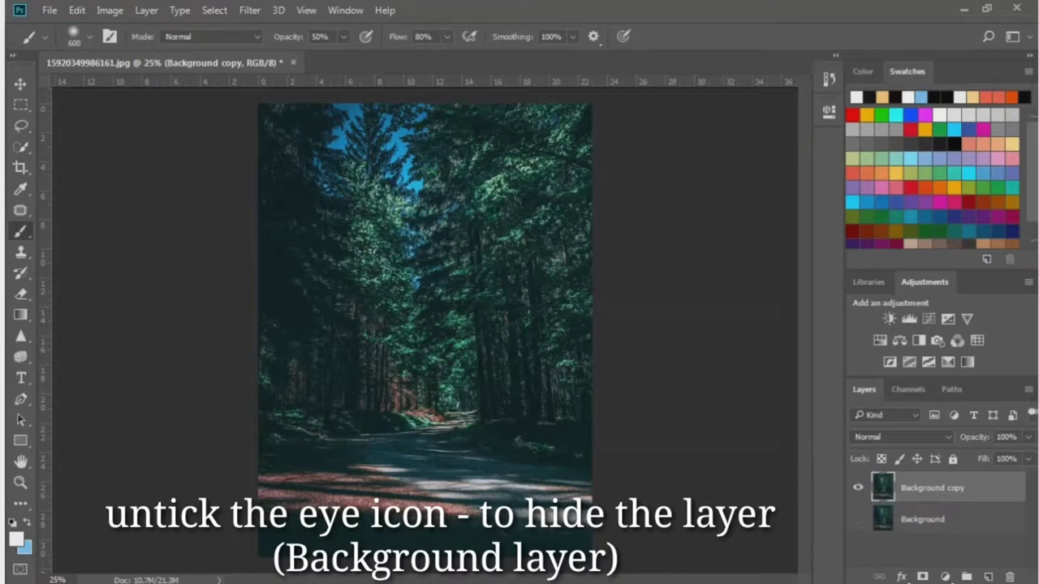
{"action": "double_click", "coordinate": [933, 488]}
{"action": "key", "text": "BackSpace"}
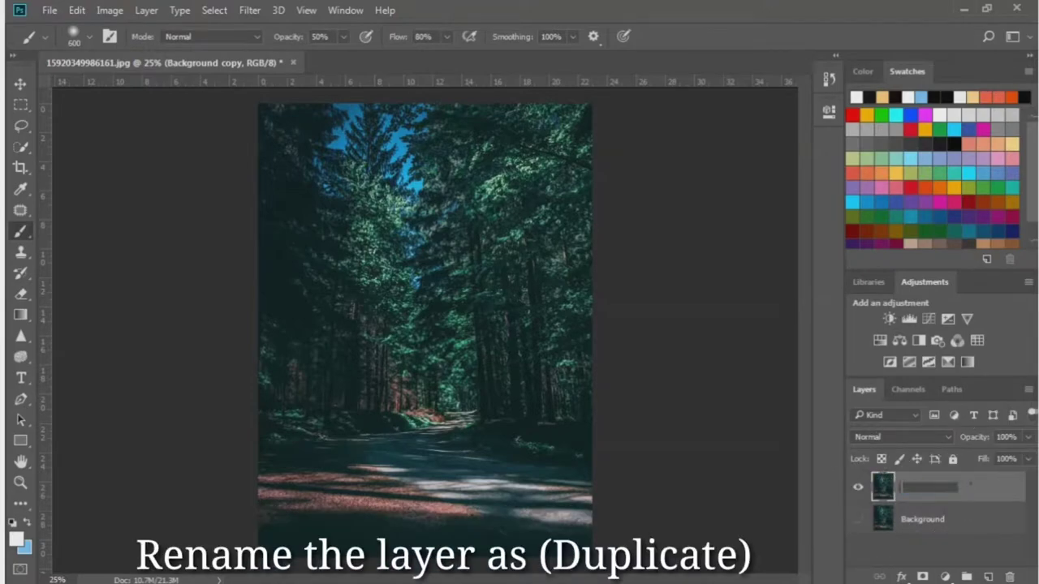
{"action": "type", "text": "Duplicate"}
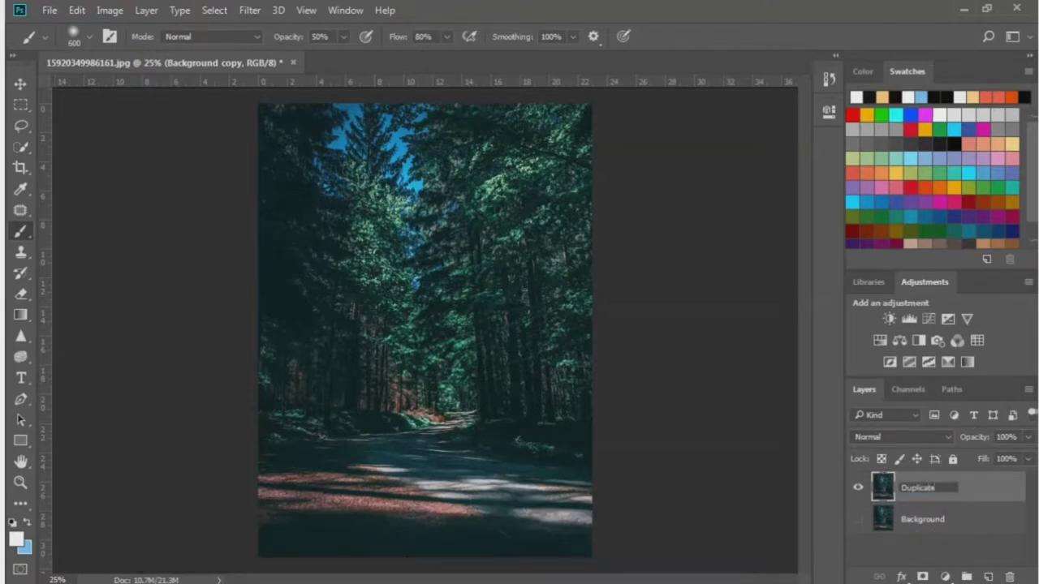
{"action": "key", "text": "Return"}
{"action": "left_click", "coordinate": [945, 577]}
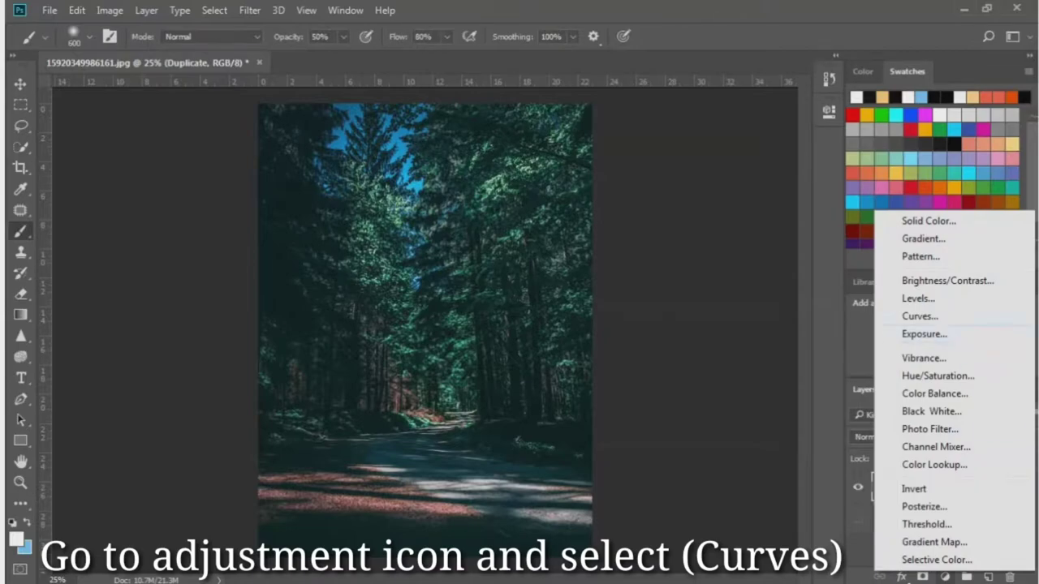
Add a Curves adjustment pulled down to darken the forest, clipped to the layer below.
{"action": "left_click", "coordinate": [919, 315]}
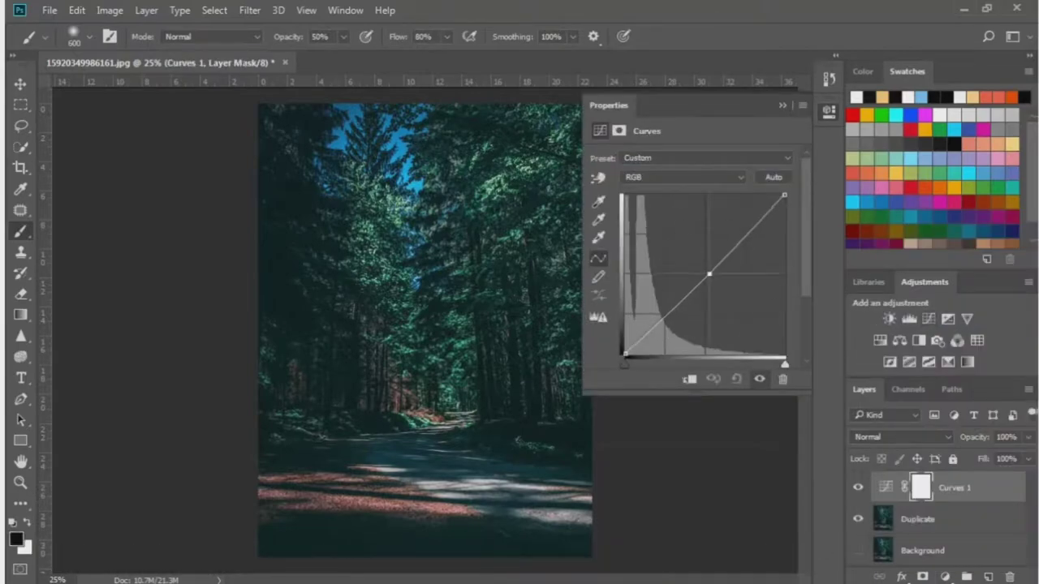
{"action": "left_click_drag", "start_coordinate": [709, 274], "coordinate": [718, 286]}
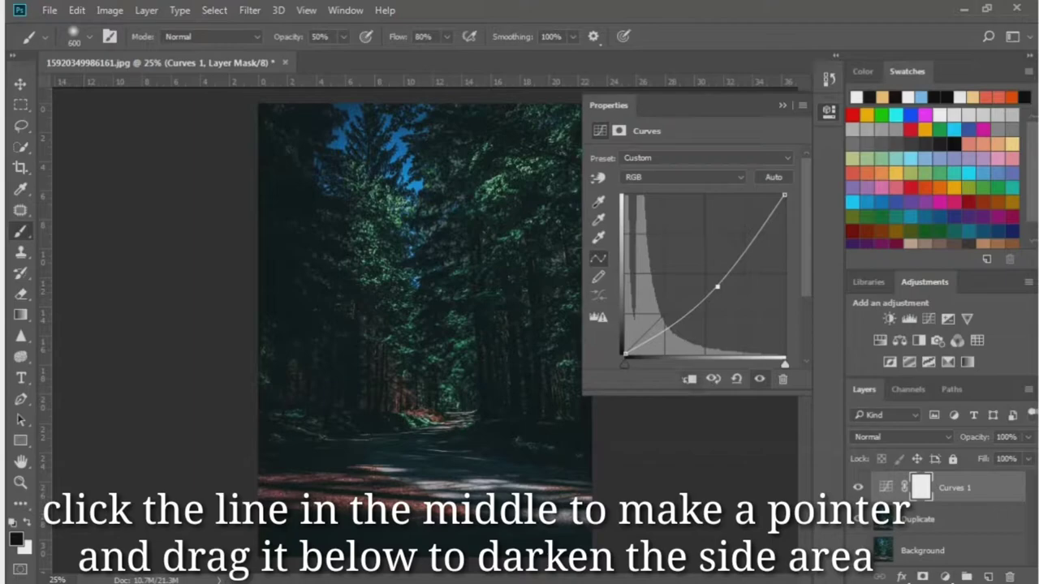
{"action": "left_click", "coordinate": [689, 379]}
{"action": "left_click", "coordinate": [782, 104]}
Apply a 6 px Tilt-Shift blur to the Duplicate layer, with its transition lines lowered toward the road.
{"action": "left_click", "coordinate": [918, 519]}
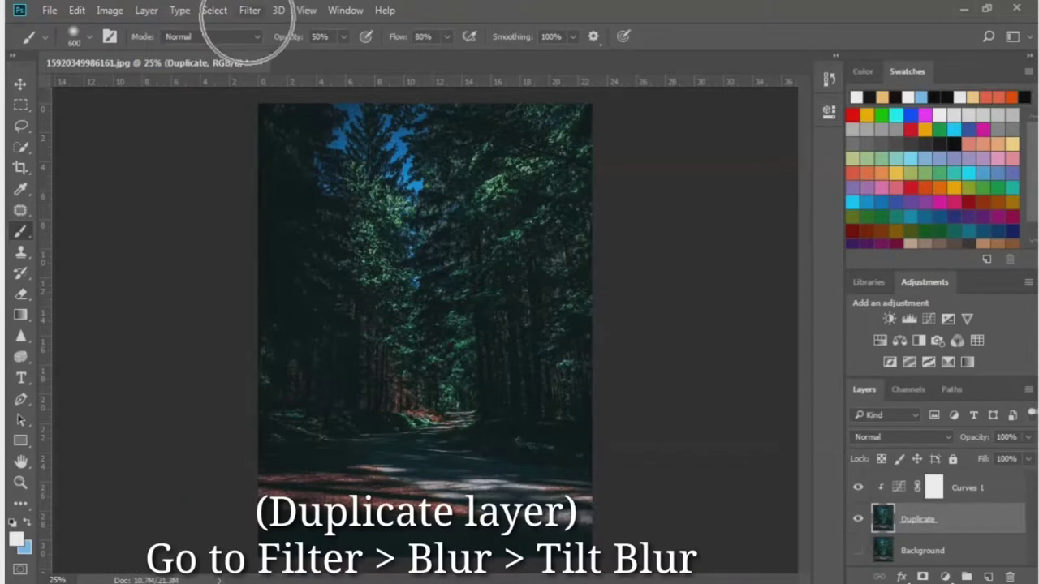
{"action": "left_click", "coordinate": [249, 10]}
{"action": "mouse_move", "coordinate": [275, 204]}
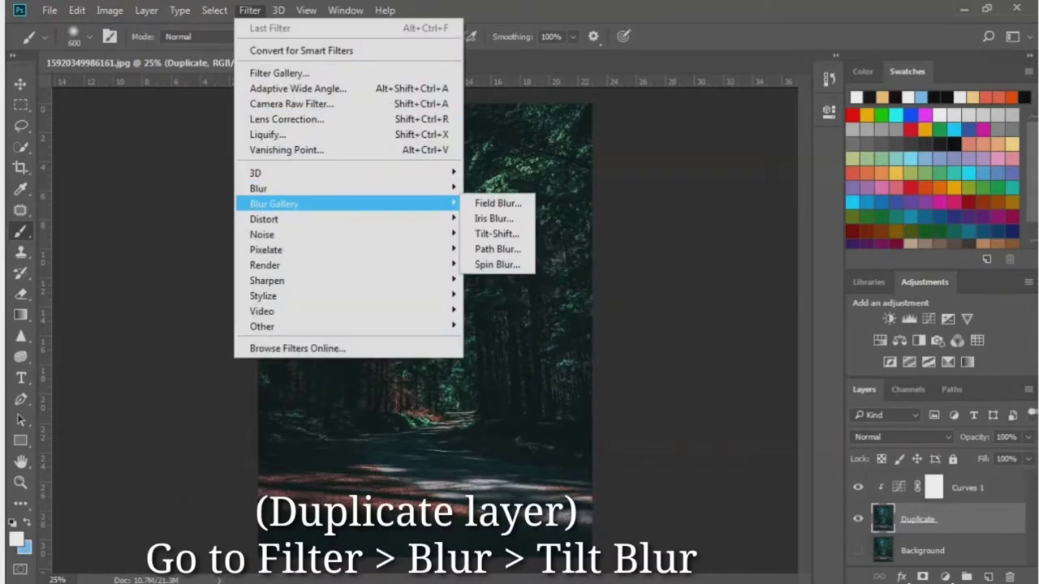
{"action": "left_click", "coordinate": [496, 233]}
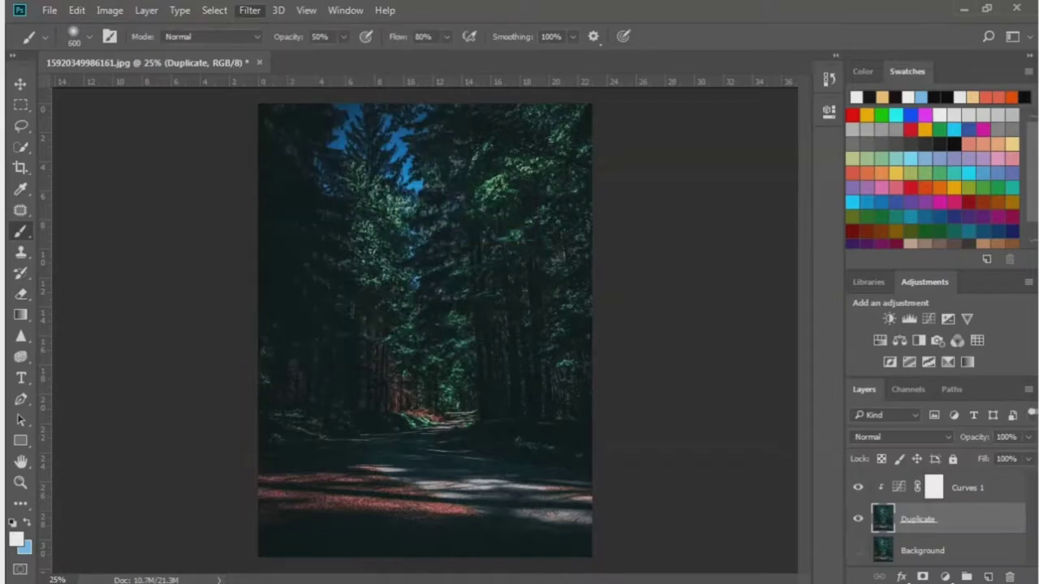
{"action": "mouse_move", "coordinate": [447, 344]}
{"action": "left_mouse_down"}
{"action": "mouse_move", "coordinate": [449, 321]}
{"action": "mouse_move", "coordinate": [434, 383]}
{"action": "mouse_move", "coordinate": [434, 470]}
{"action": "left_mouse_up"}
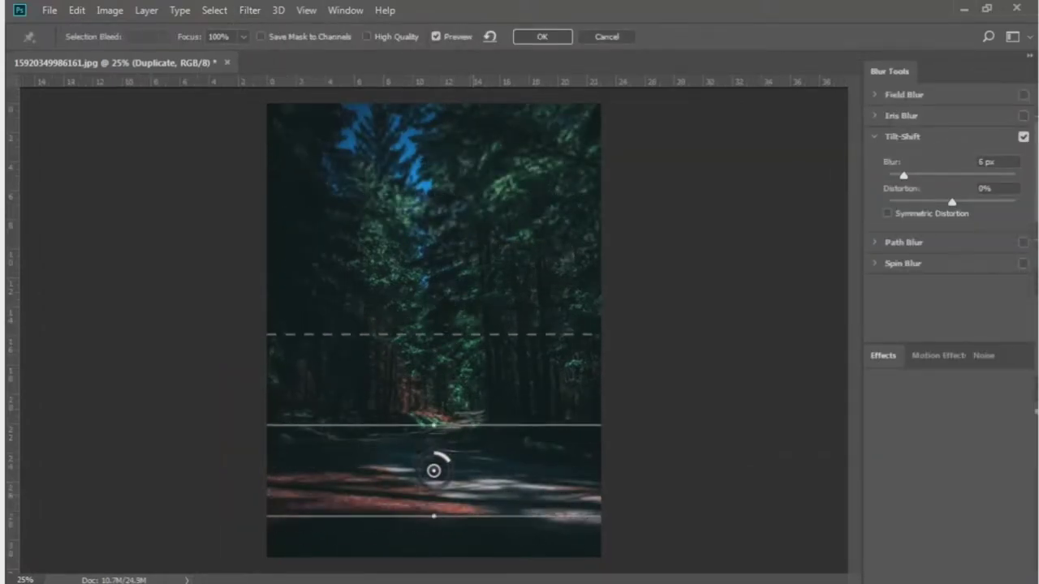
{"action": "left_click_drag", "start_coordinate": [433, 379], "coordinate": [434, 452]}
{"action": "left_click_drag", "start_coordinate": [434, 516], "coordinate": [433, 553]}
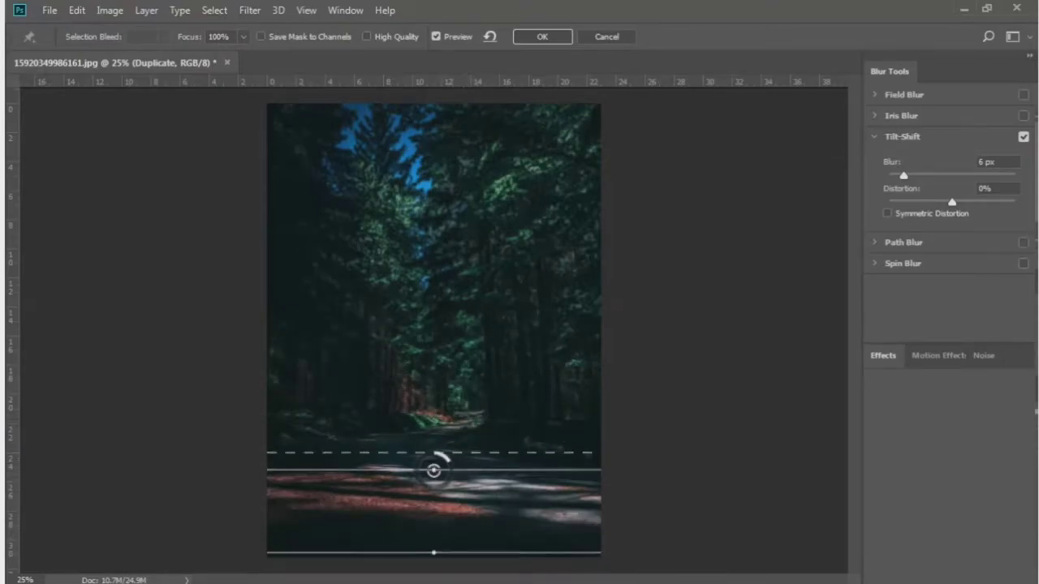
{"action": "key", "text": "Return"}
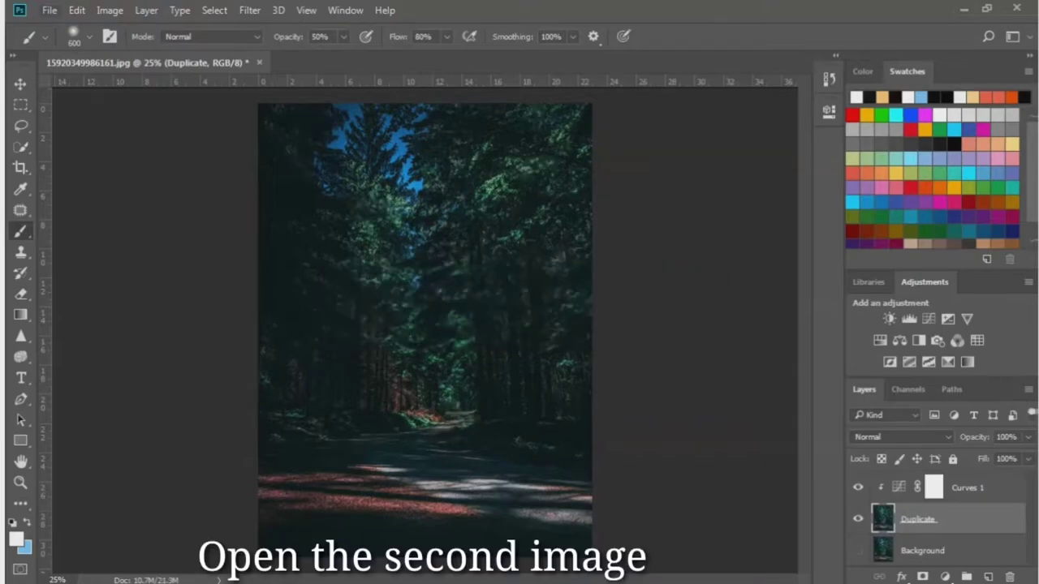
Open the subject.psd file.
{"action": "left_click", "coordinate": [50, 10]}
{"action": "left_click", "coordinate": [66, 43]}
{"action": "key", "text": "Return"}
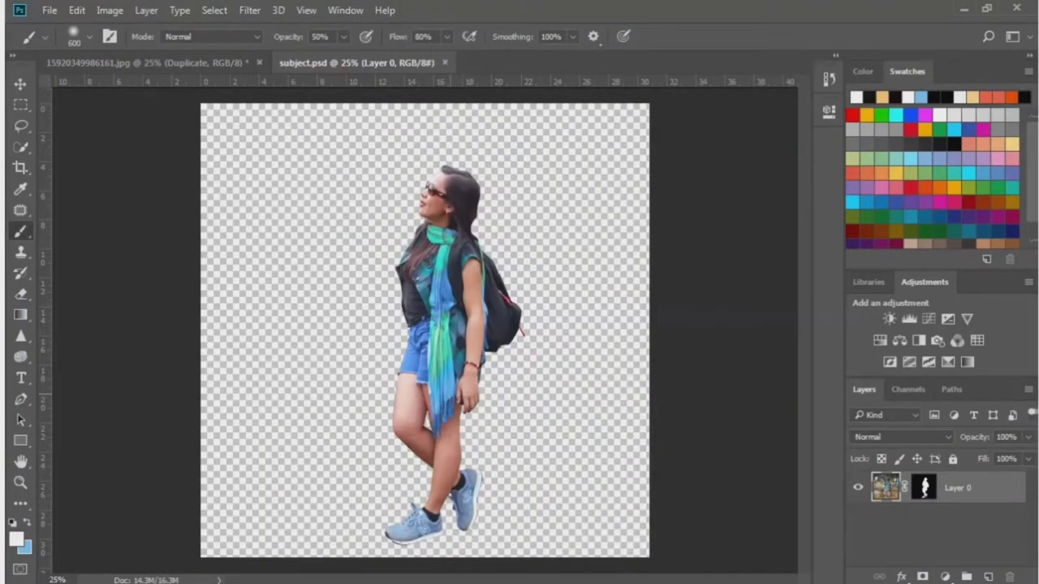
Crop subject.psd to a narrow frame around the woman, trimming the empty sides.
{"action": "key", "text": "v"}
{"action": "left_click", "coordinate": [20, 168]}
{"action": "left_click_drag", "start_coordinate": [648, 331], "coordinate": [598, 332]}
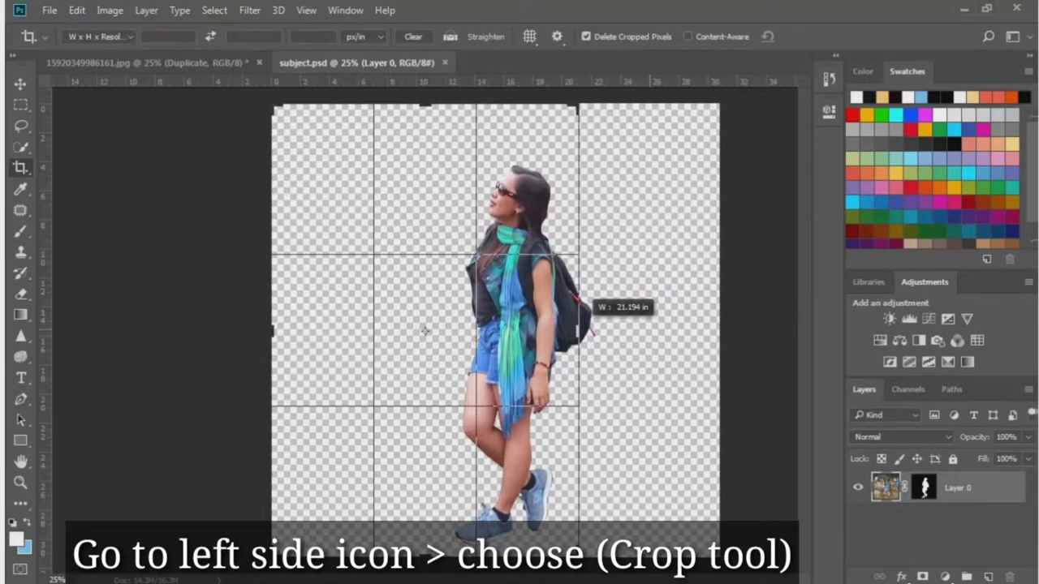
{"action": "left_click_drag", "start_coordinate": [252, 332], "coordinate": [382, 331]}
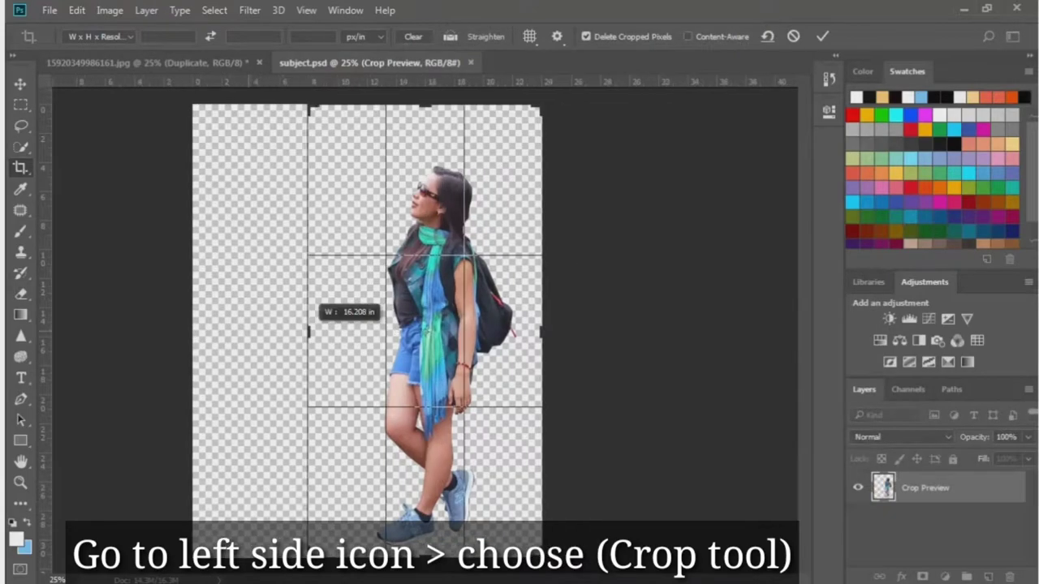
{"action": "left_click", "coordinate": [823, 35]}
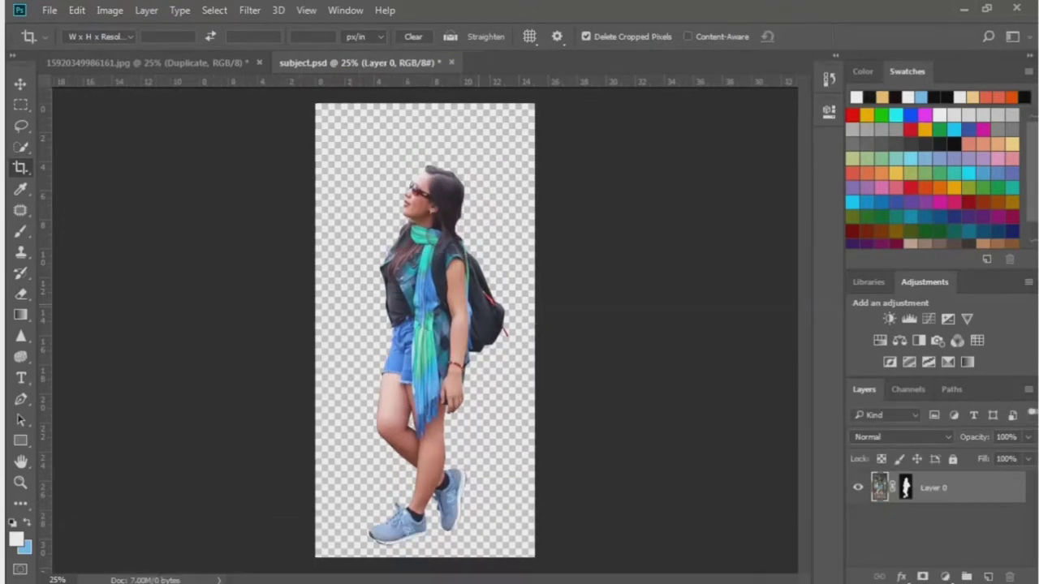
Paste the woman into the forest document, nudge her right, and name the layer subject.
{"action": "key", "text": "v"}
{"action": "key", "text": "ctrl+Tab"}
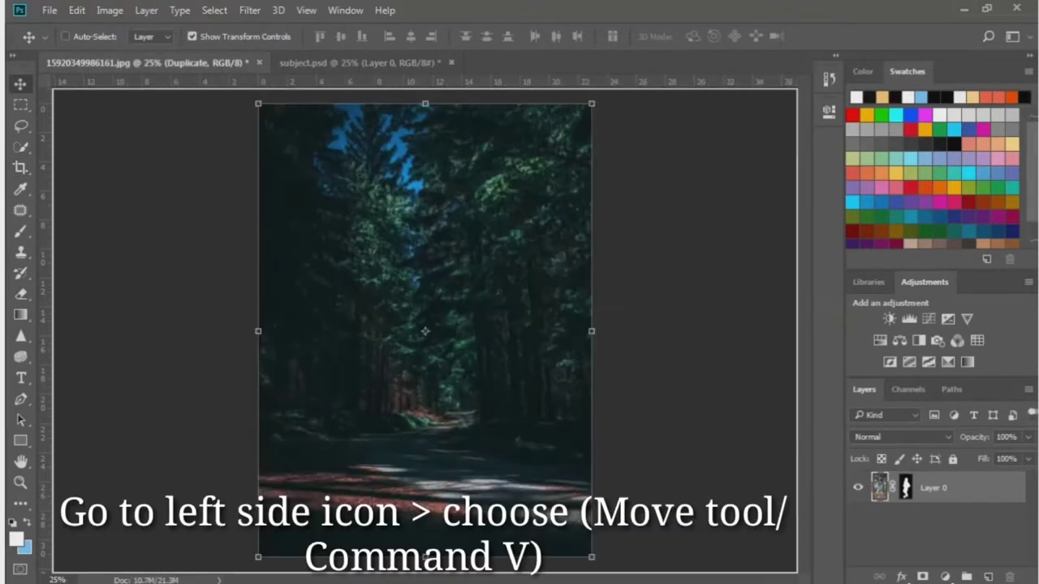
{"action": "key", "text": "ctrl+v"}
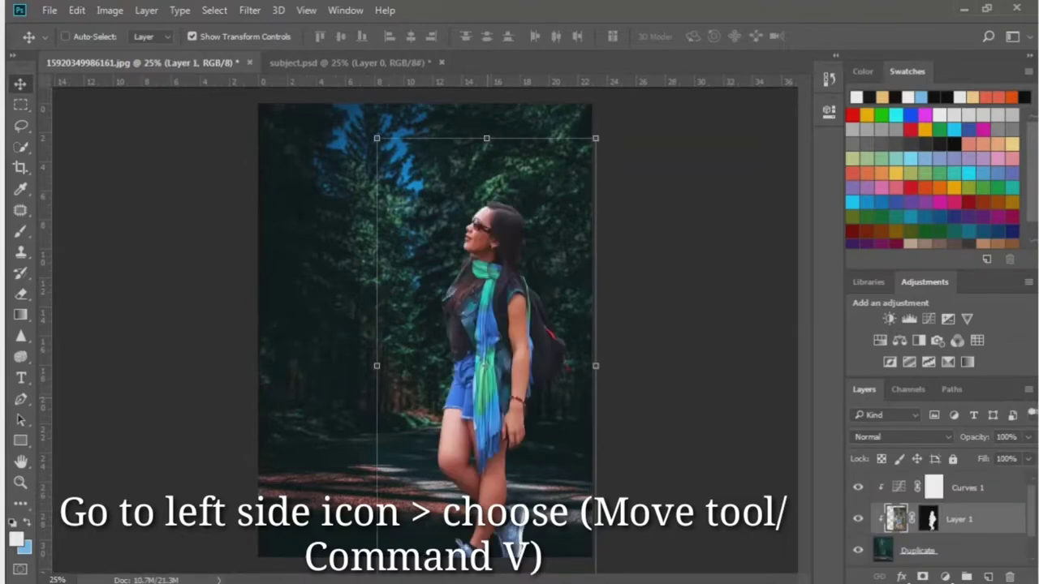
{"action": "left_click_drag", "start_coordinate": [530, 386], "coordinate": [542, 390]}
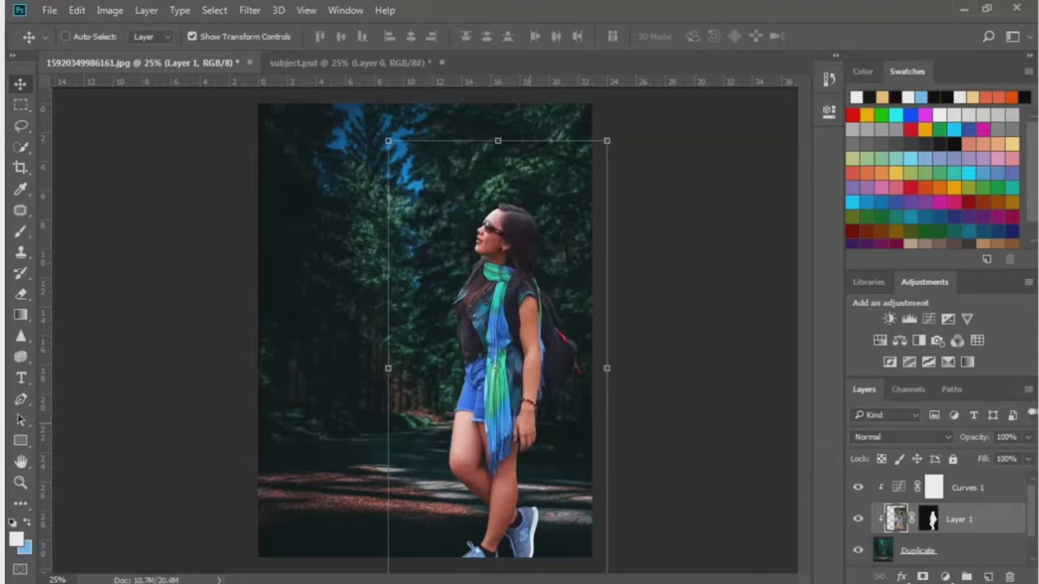
{"action": "double_click", "coordinate": [959, 520]}
{"action": "type", "text": "subject"}
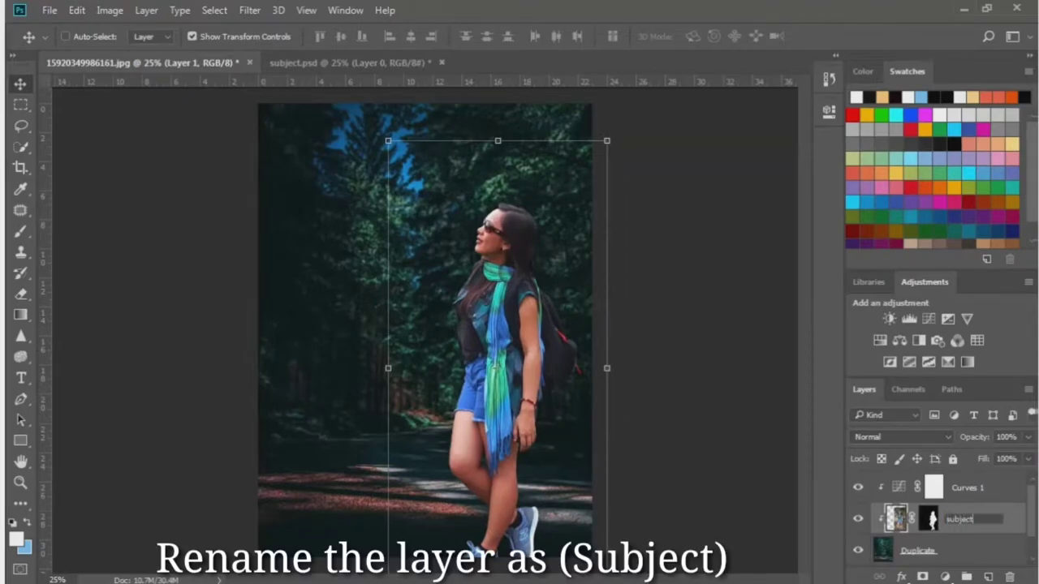
{"action": "key", "text": "Return"}
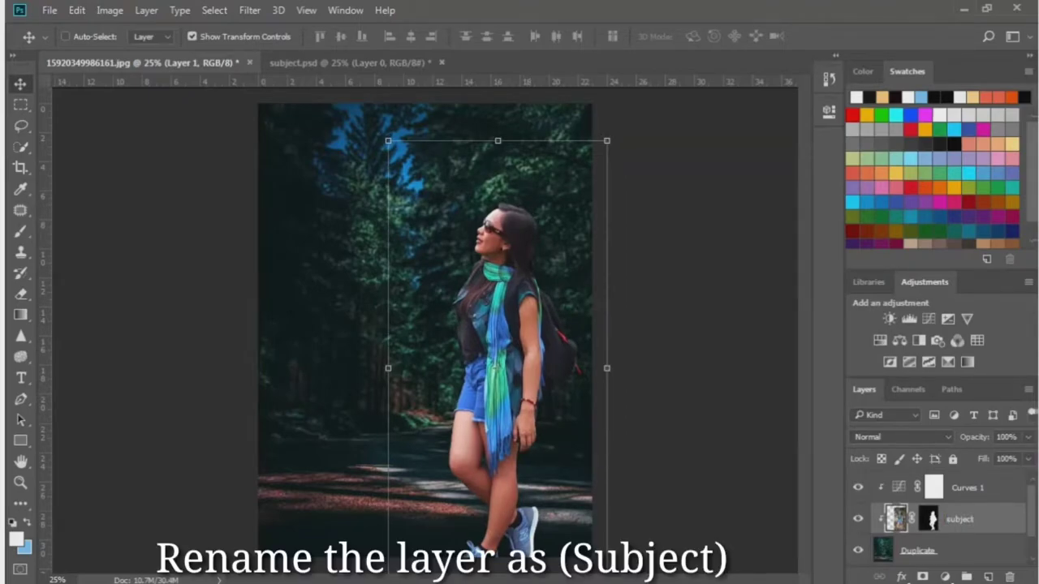
Move subject above Curves 1, release its clipping mask, then duplicate it and hide the original.
{"action": "left_click_drag", "start_coordinate": [896, 519], "coordinate": [896, 487]}
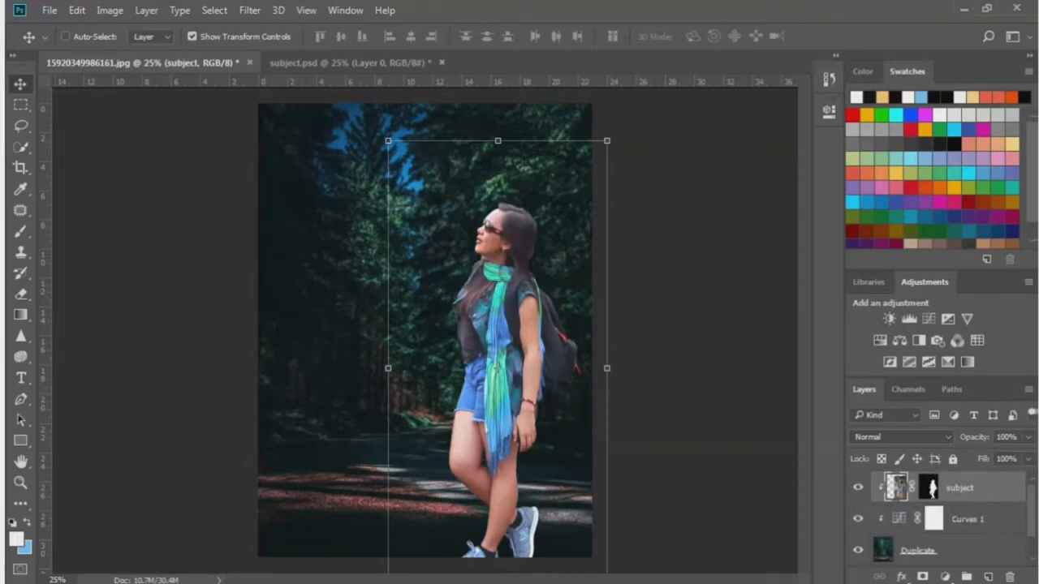
{"action": "right_click", "coordinate": [958, 487]}
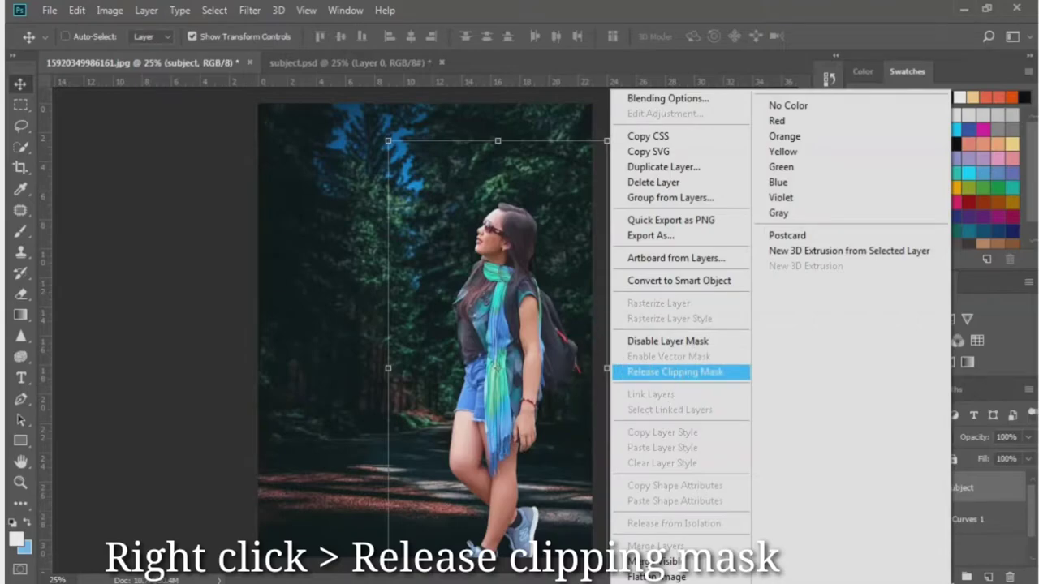
{"action": "left_click", "coordinate": [675, 372]}
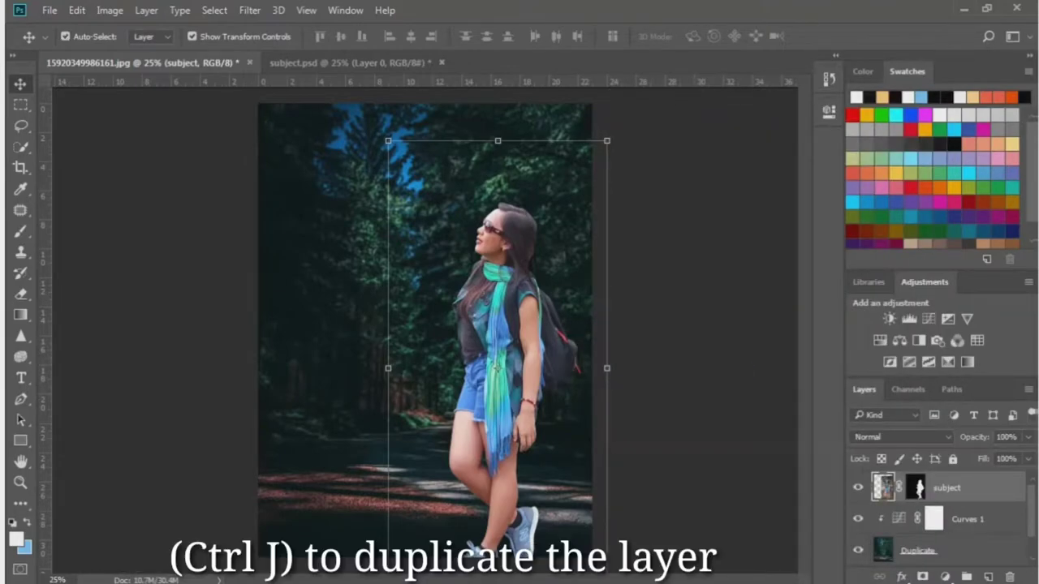
{"action": "key", "text": "ctrl+j"}
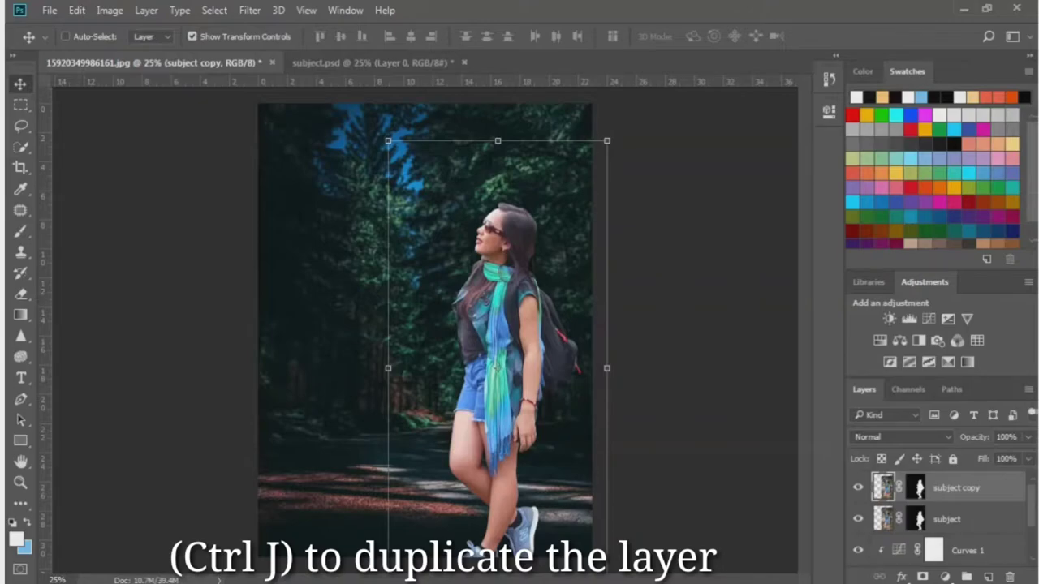
{"action": "left_click", "coordinate": [858, 519]}
{"action": "left_click", "coordinate": [915, 487]}
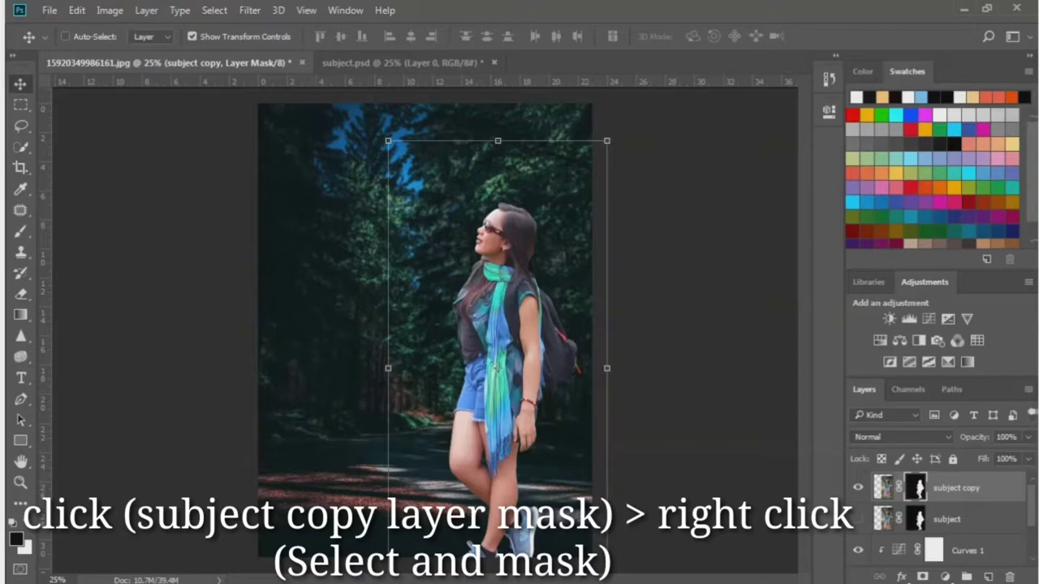
Open the subject copy mask in Select and Mask and zoom to 200% on the hair.
{"action": "right_click", "coordinate": [916, 487]}
{"action": "left_click", "coordinate": [881, 446]}
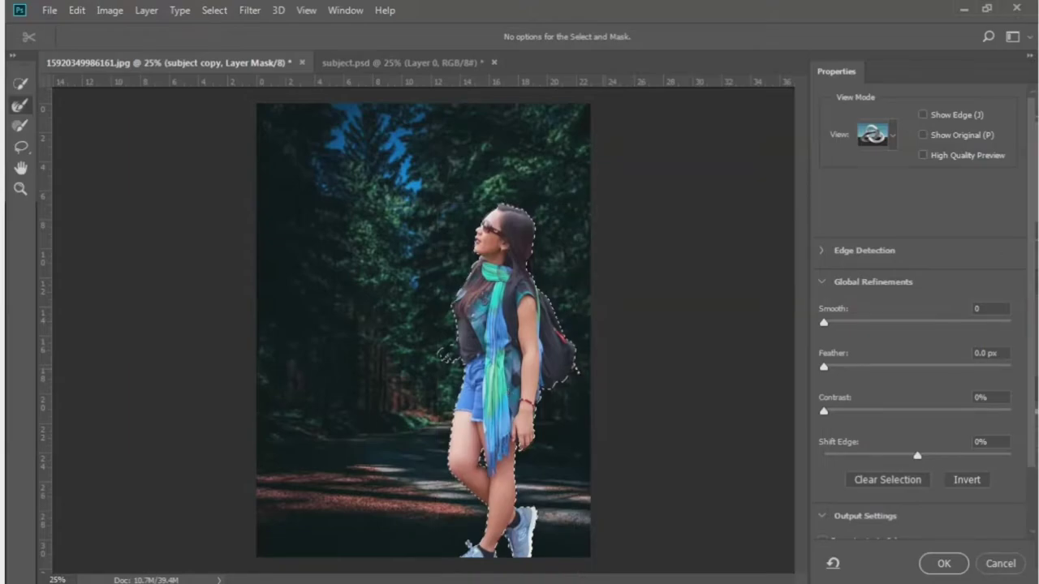
{"action": "key", "text": "ctrl+plus"}
{"action": "key", "text": "ctrl+plus"}
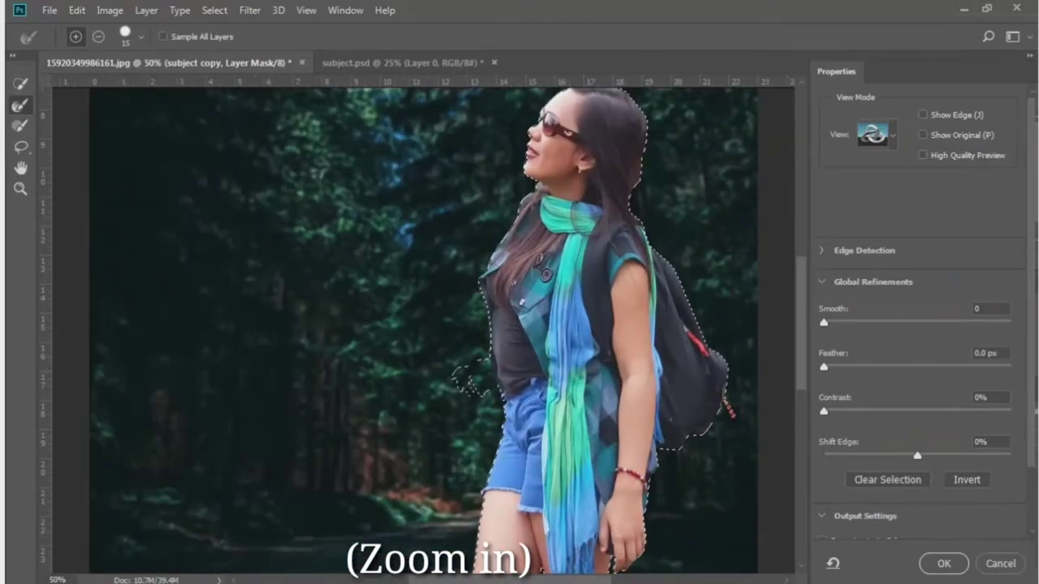
{"action": "scroll", "coordinate": [407, 329], "scroll_direction": "up", "scroll_amount": 3}
{"action": "key", "text": "ctrl+plus"}
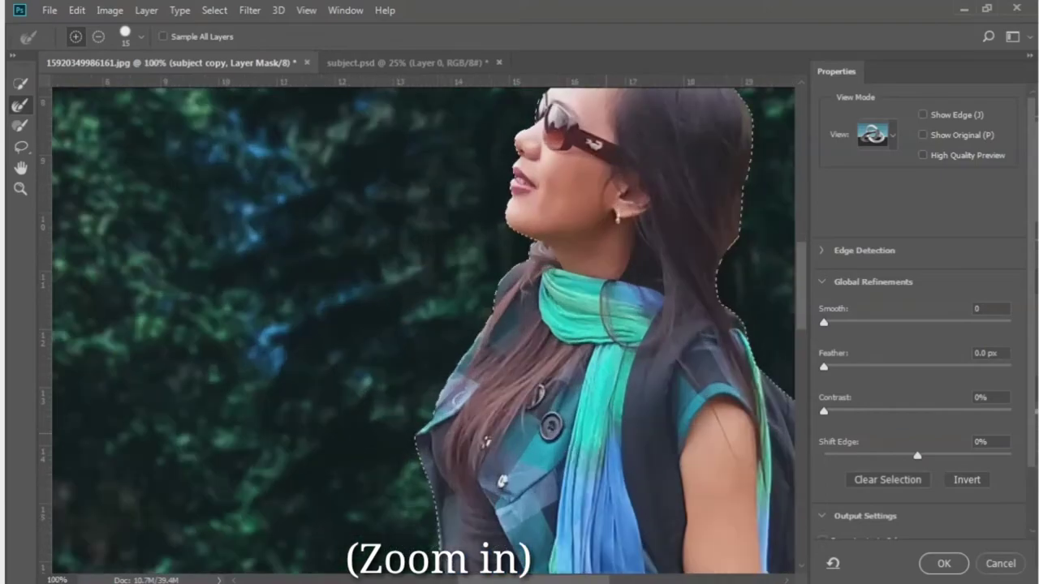
{"action": "scroll", "coordinate": [422, 325], "scroll_direction": "up", "scroll_amount": 3}
{"action": "scroll", "coordinate": [424, 335], "scroll_direction": "up", "scroll_amount": 1}
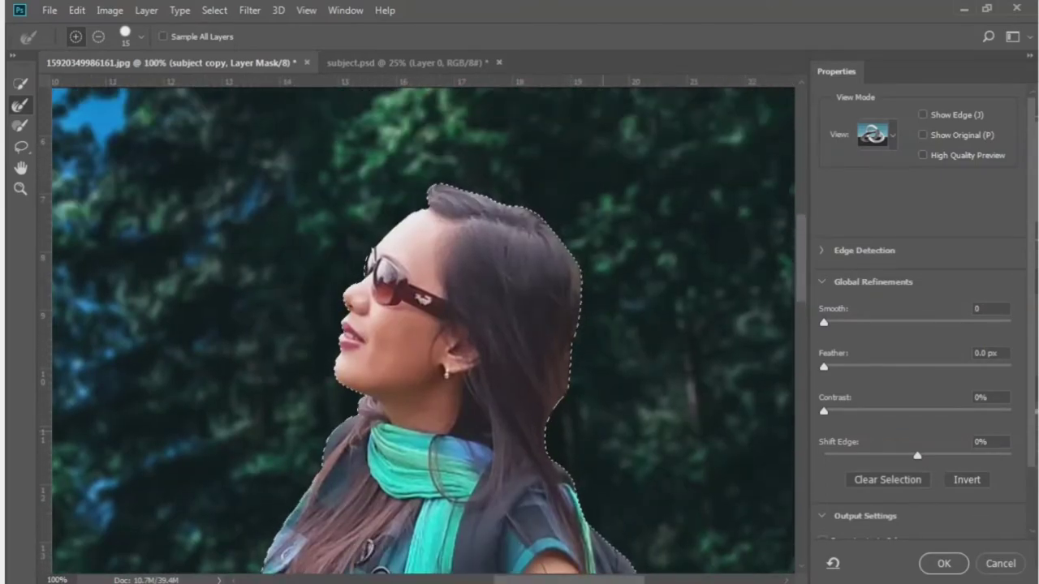
{"action": "key", "text": "ctrl+plus"}
{"action": "key", "text": "ctrl+plus"}
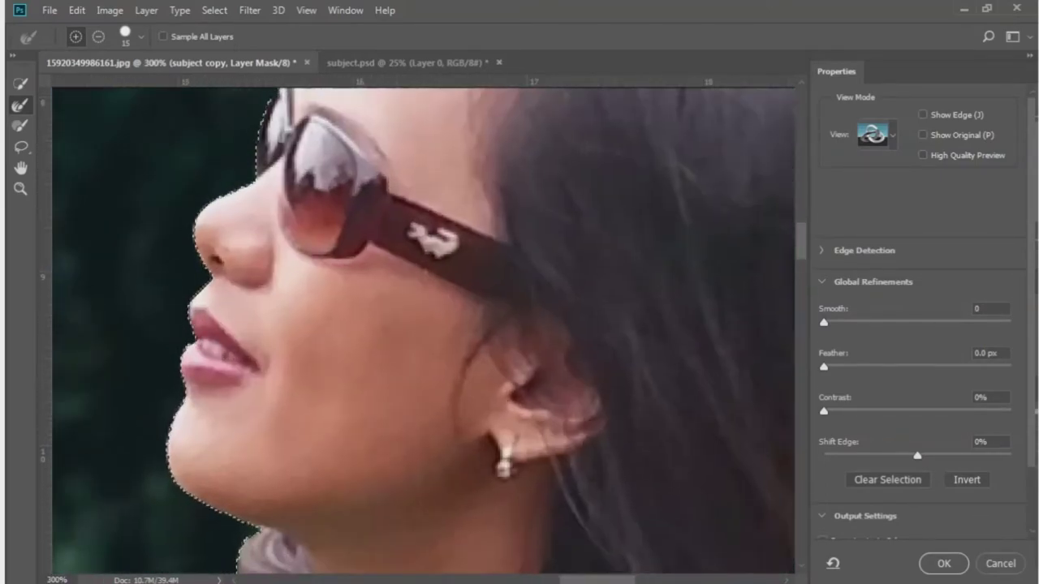
{"action": "scroll", "coordinate": [422, 325], "scroll_direction": "right", "scroll_amount": 3}
{"action": "scroll", "coordinate": [422, 325], "scroll_direction": "right", "scroll_amount": 3}
{"action": "key", "text": "ctrl+minus"}
{"action": "scroll", "coordinate": [422, 325], "scroll_direction": "up", "scroll_amount": 1}
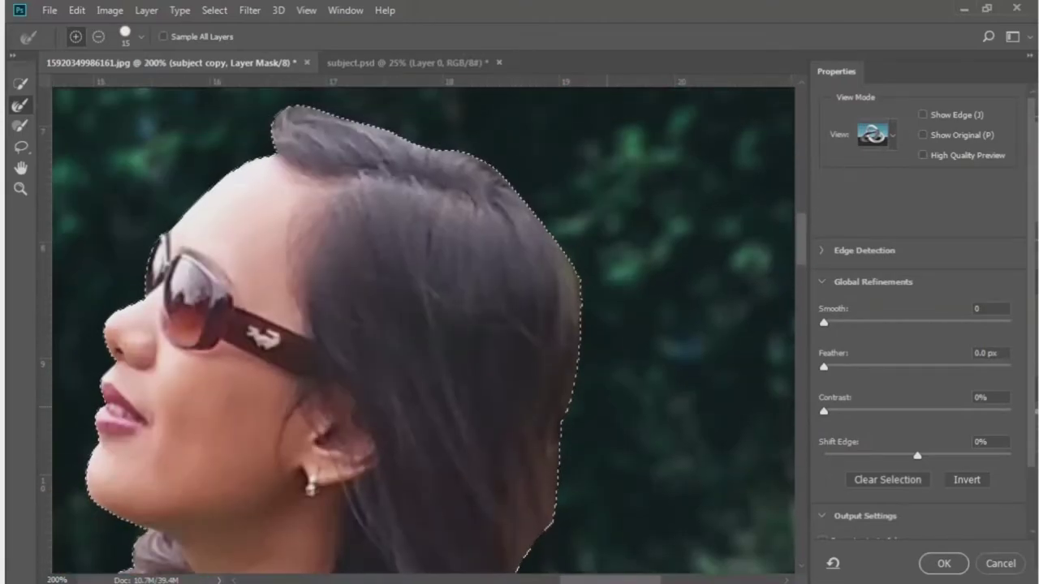
Refine the hair edge with a size 9 Refine Edge Brush, preview the cut-out, and accept.
{"action": "key", "text": "bracketleft"}
{"action": "key", "text": "bracketleft"}
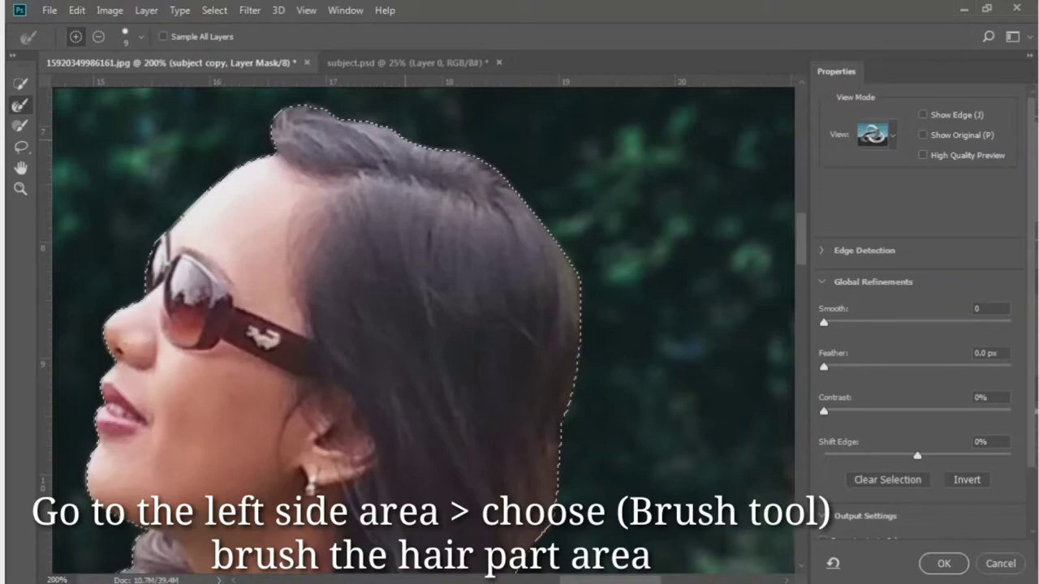
{"action": "key", "text": "o"}
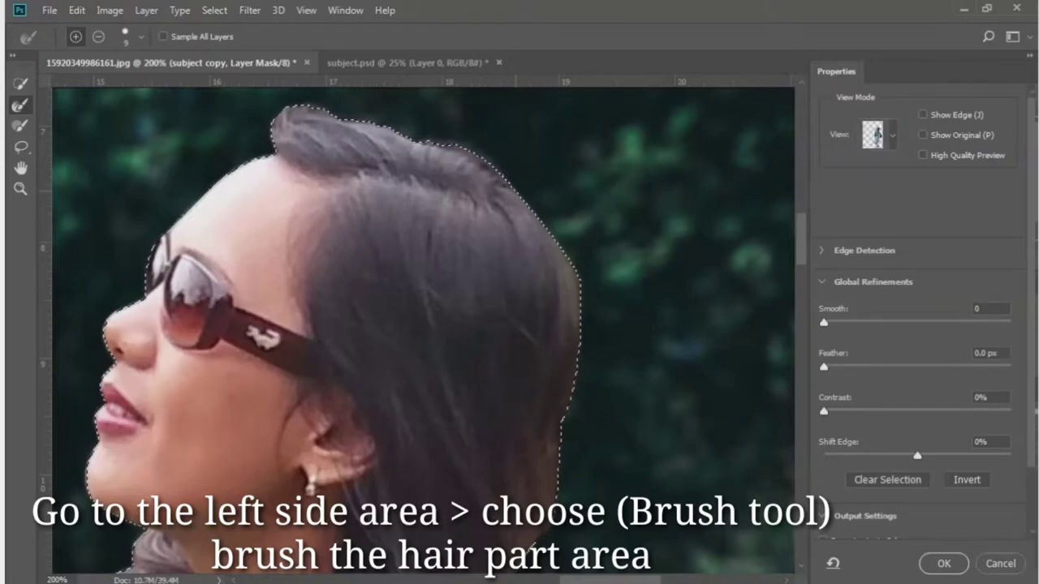
{"action": "scroll", "coordinate": [422, 325], "scroll_direction": "down", "scroll_amount": 3}
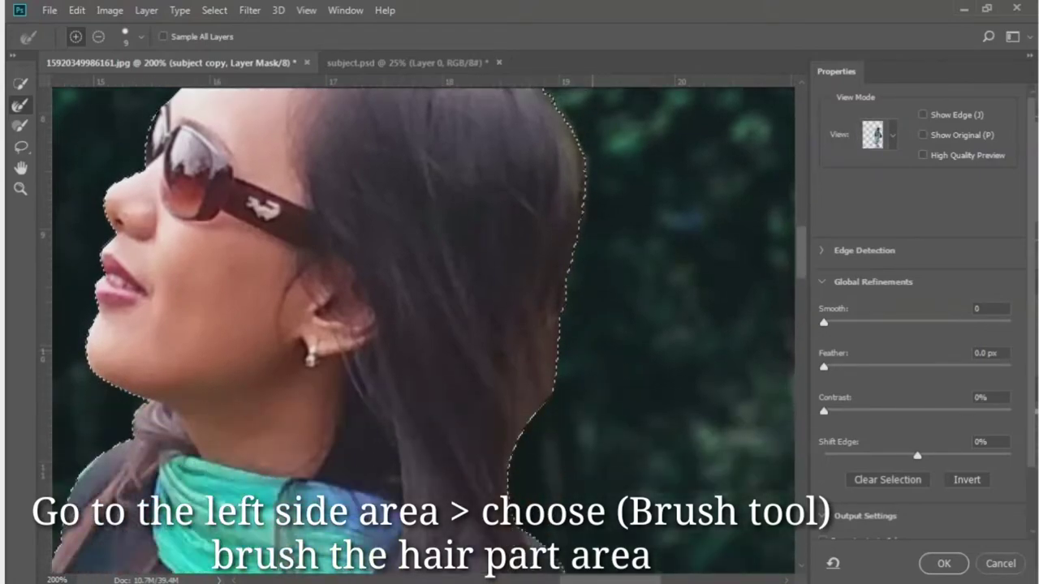
{"action": "scroll", "coordinate": [422, 325], "scroll_direction": "down", "scroll_amount": 3}
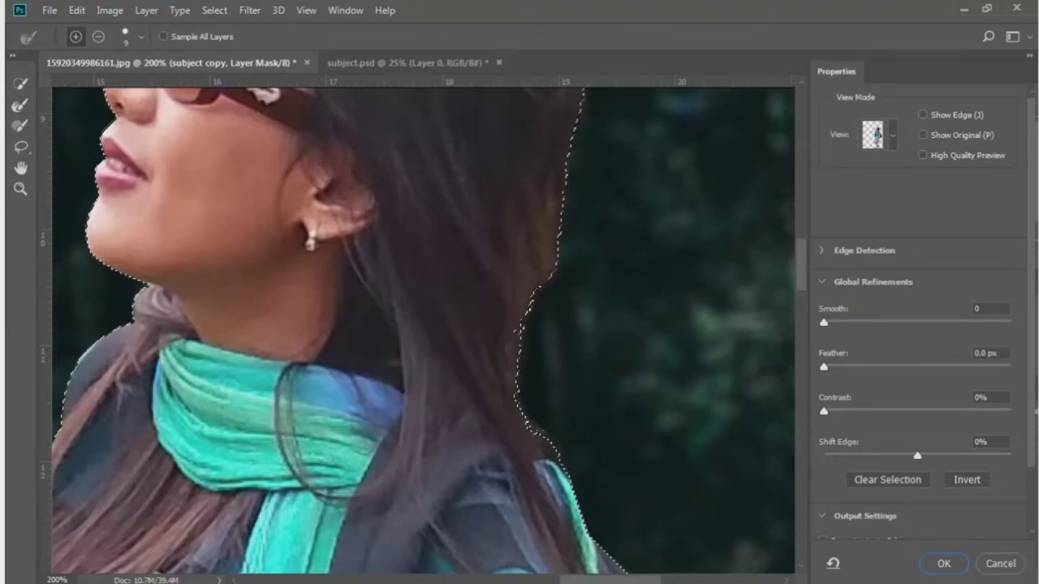
{"action": "left_click", "coordinate": [944, 564]}
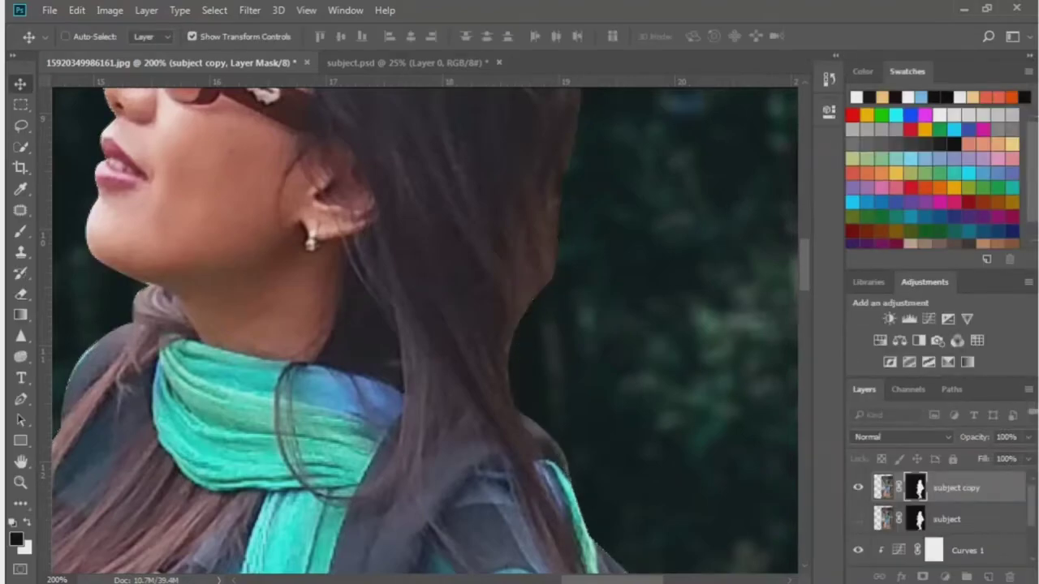
Apply the subject copy's refined layer mask permanently, leaving a cut-out of the woman.
{"action": "key", "text": "ctrl+minus"}
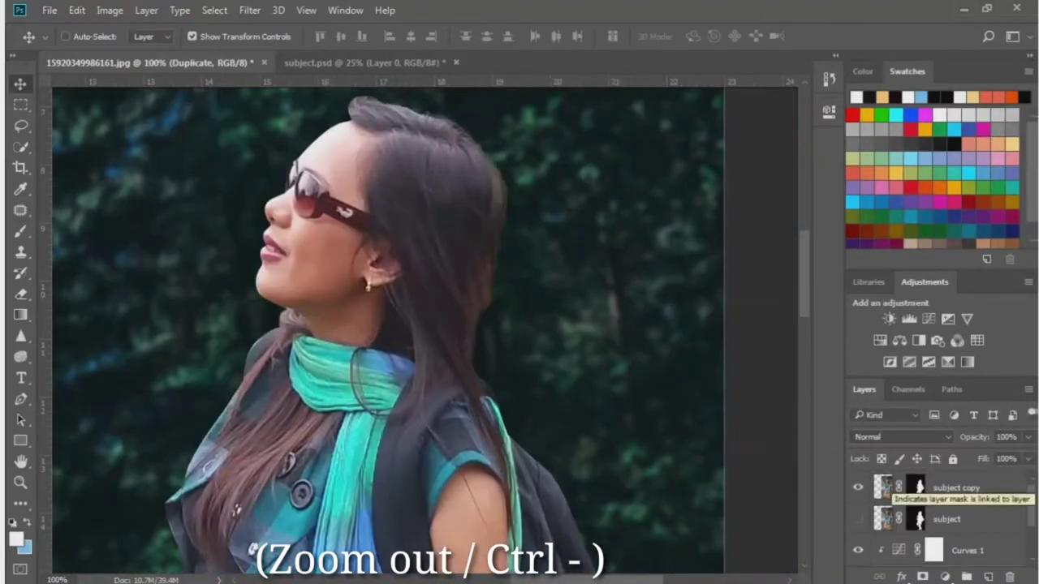
{"action": "key", "text": "ctrl+minus"}
{"action": "key", "text": "ctrl+minus"}
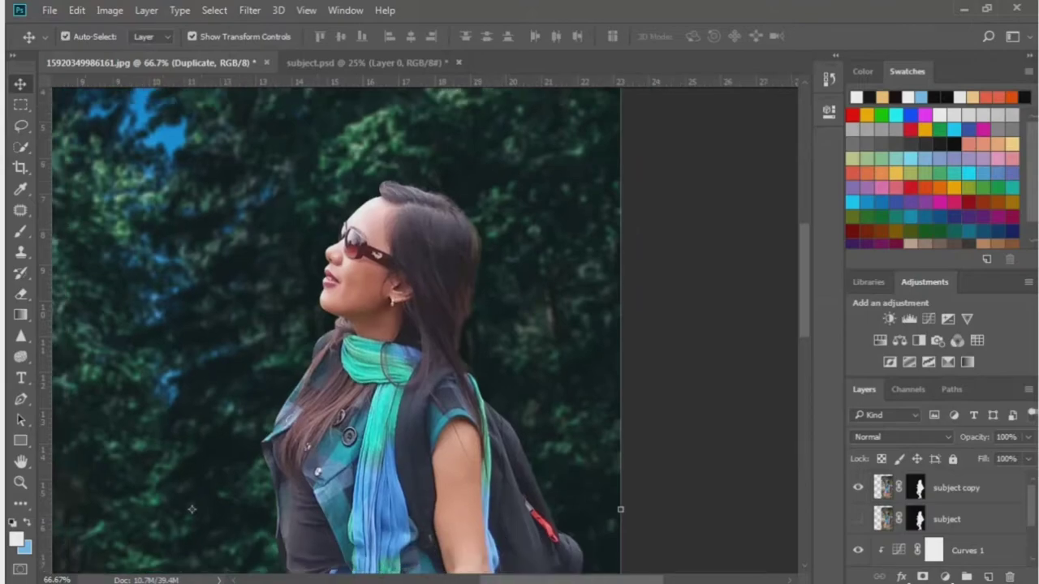
{"action": "key", "text": "ctrl+minus"}
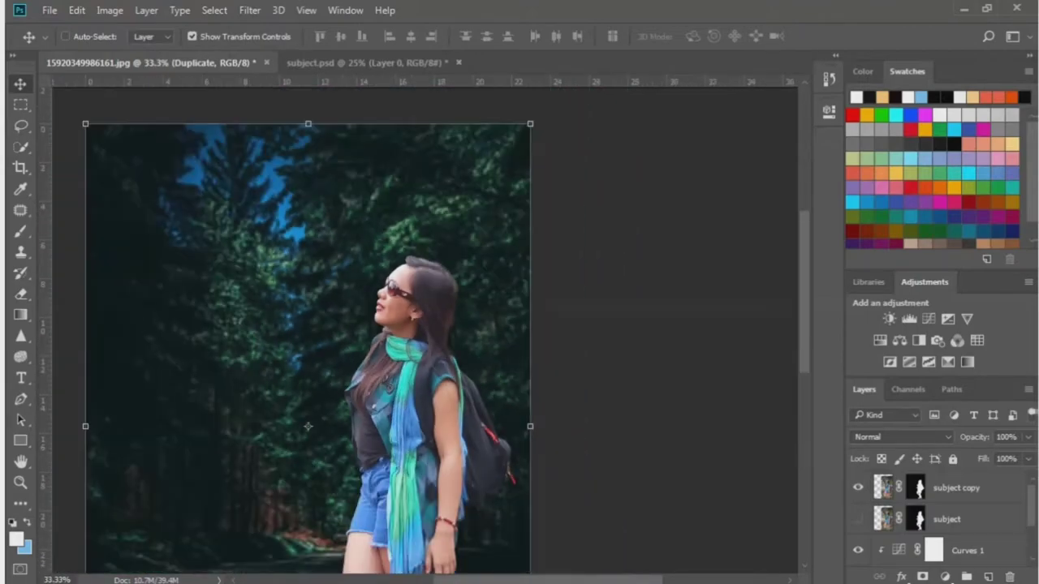
{"action": "left_click", "coordinate": [917, 487]}
{"action": "right_click", "coordinate": [917, 487]}
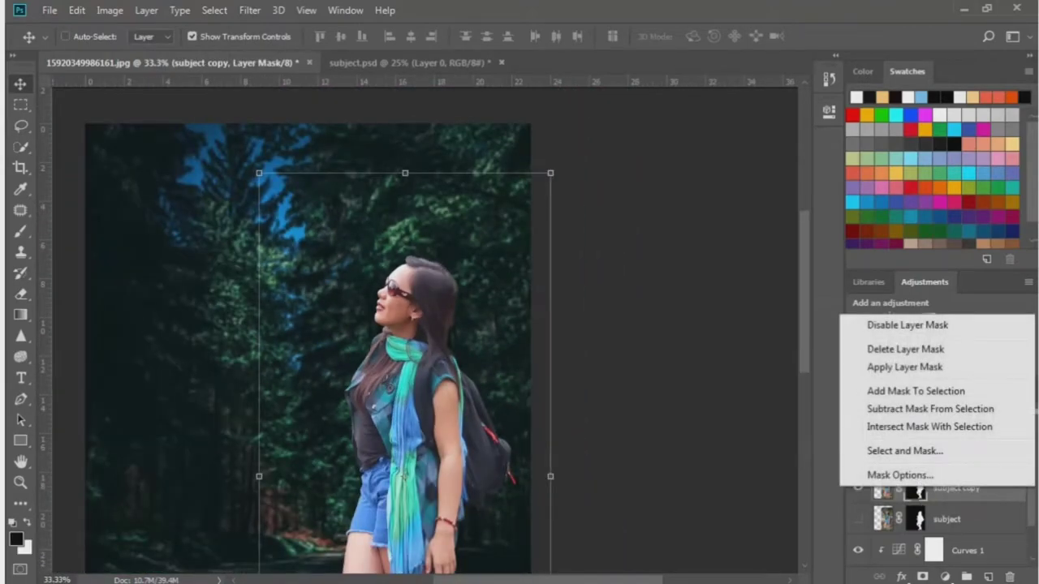
{"action": "left_click", "coordinate": [904, 367]}
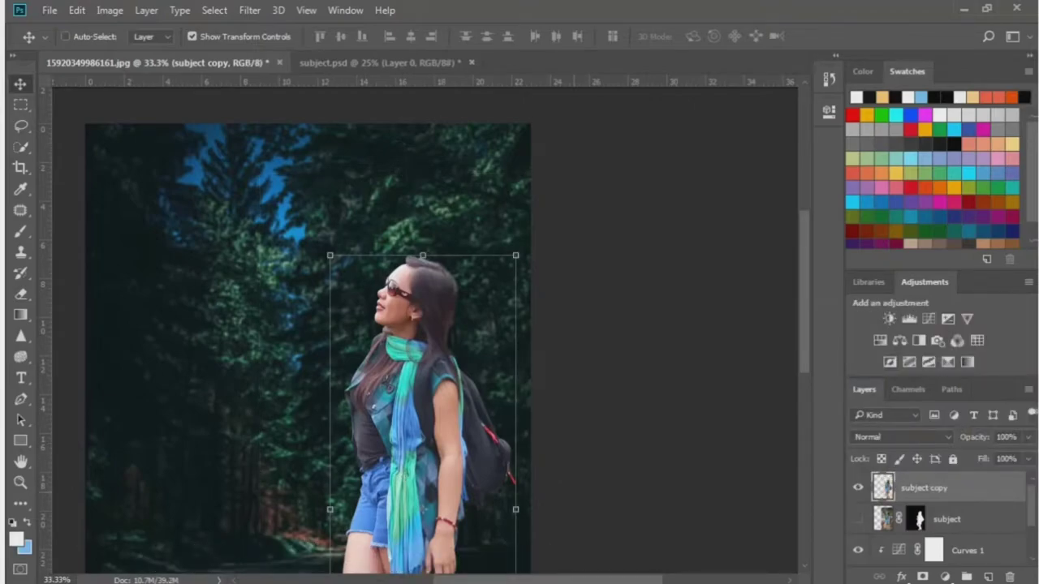
{"action": "key", "text": "ctrl+minus"}
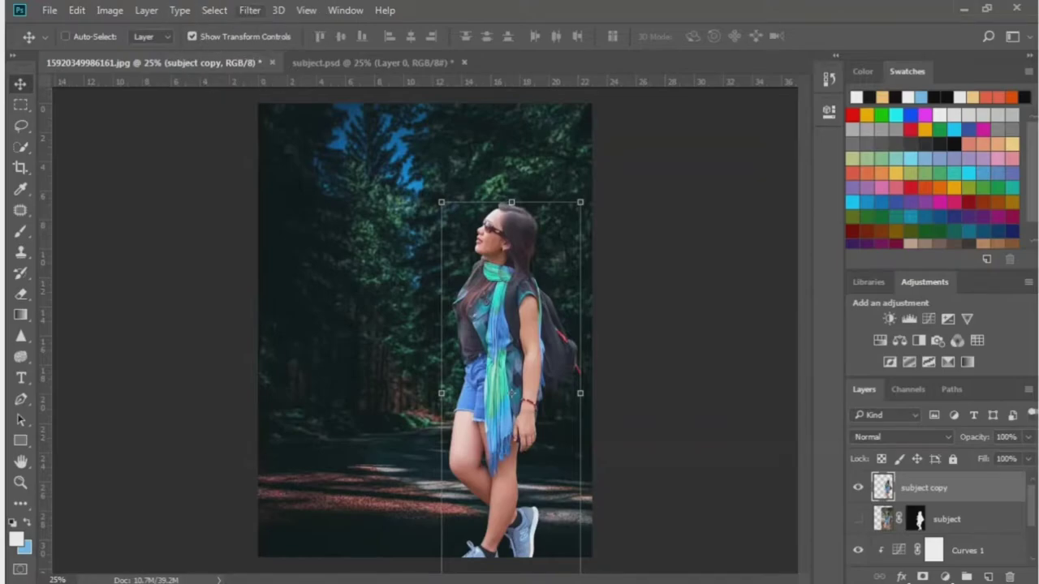
{"action": "key", "text": "alt+t"}
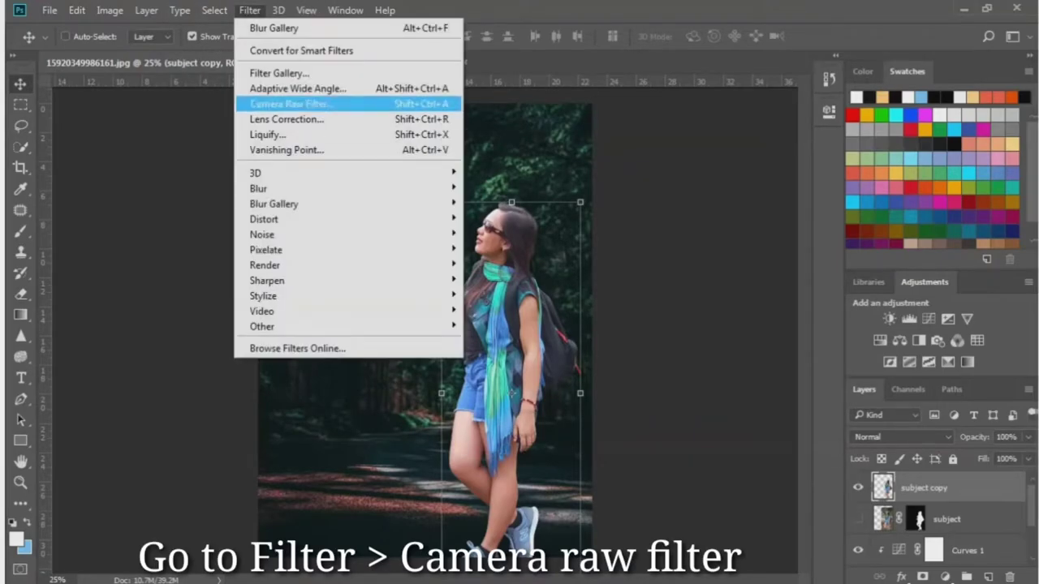
Apply a Camera Raw Filter to the cut-out with Exposure -0.75 and Shadows -11.
{"action": "key", "text": "Return"}
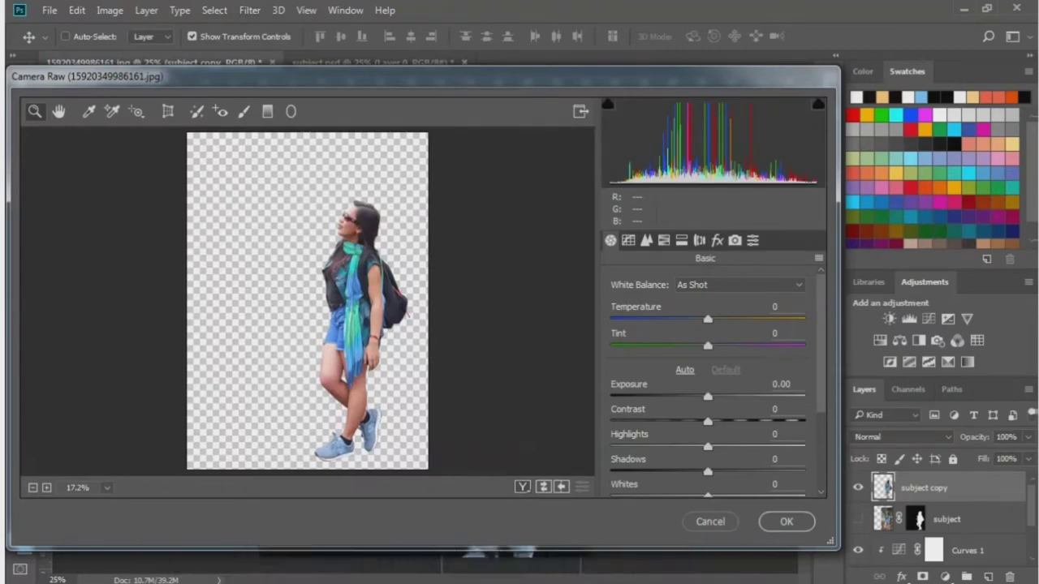
{"action": "left_click_drag", "start_coordinate": [707, 396], "coordinate": [696, 396]}
{"action": "scroll", "coordinate": [706, 382], "scroll_direction": "down", "scroll_amount": 3}
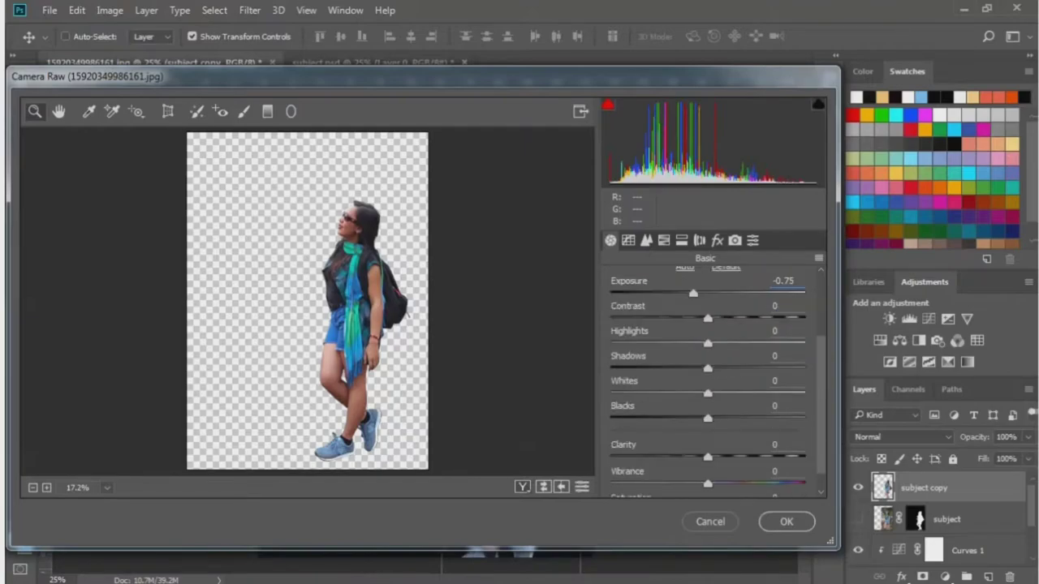
{"action": "left_click_drag", "start_coordinate": [708, 367], "coordinate": [698, 367]}
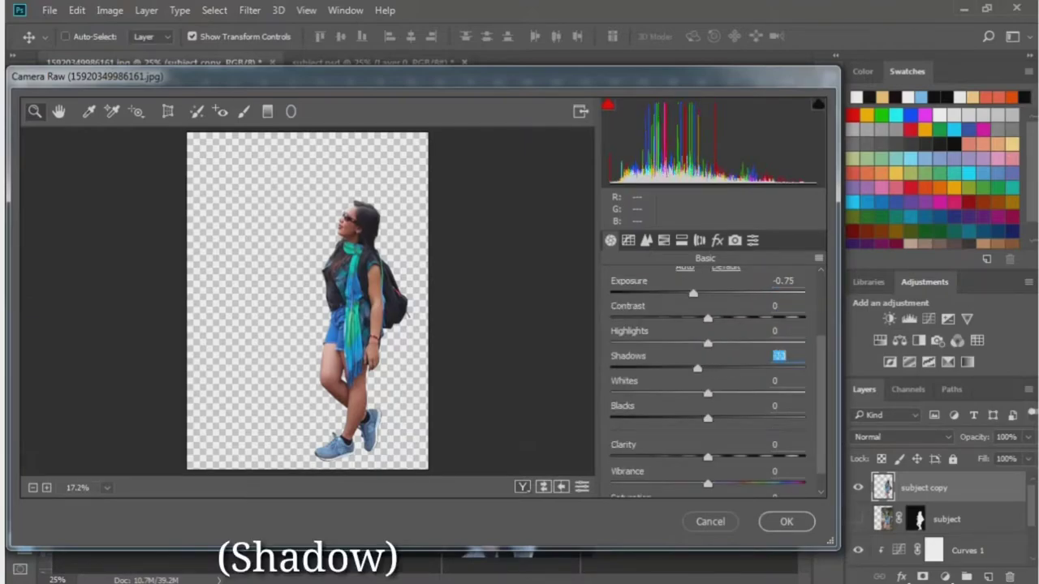
{"action": "scroll", "coordinate": [707, 374], "scroll_direction": "down", "scroll_amount": 1}
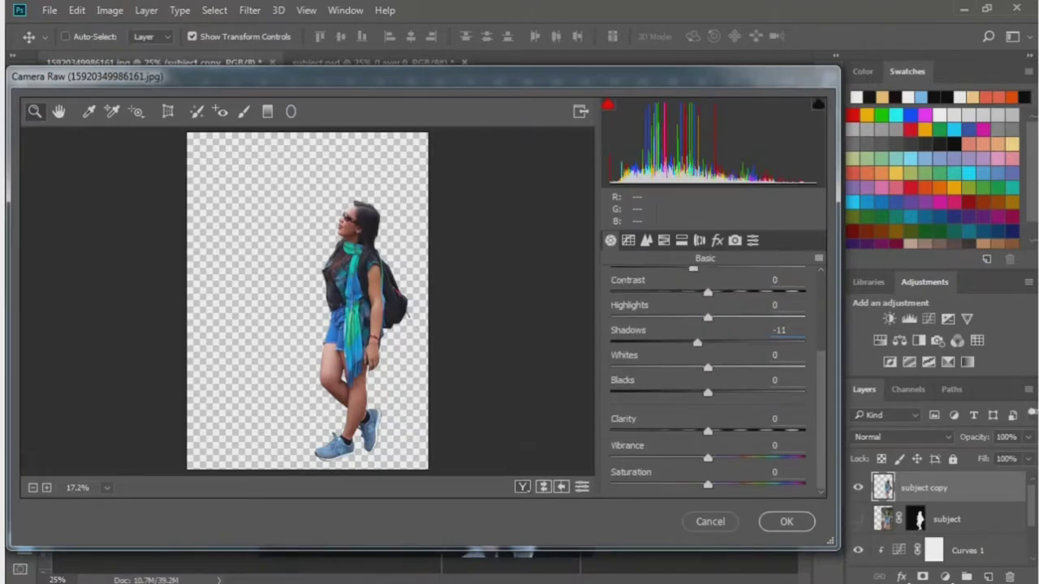
{"action": "left_click", "coordinate": [787, 522]}
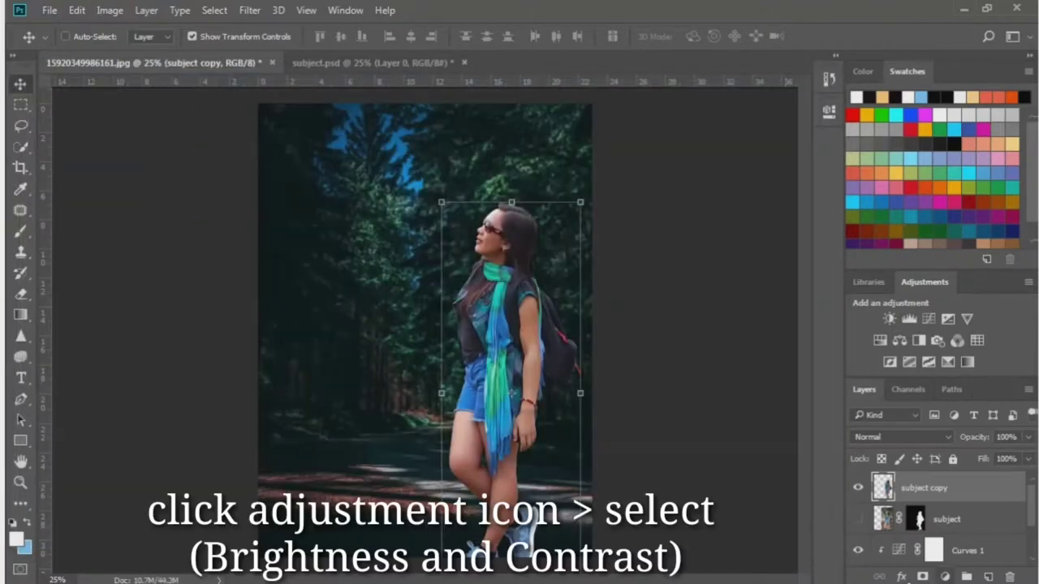
Add a Brightness/Contrast layer with Brightness -54, clipped to subject copy.
{"action": "left_click", "coordinate": [945, 577]}
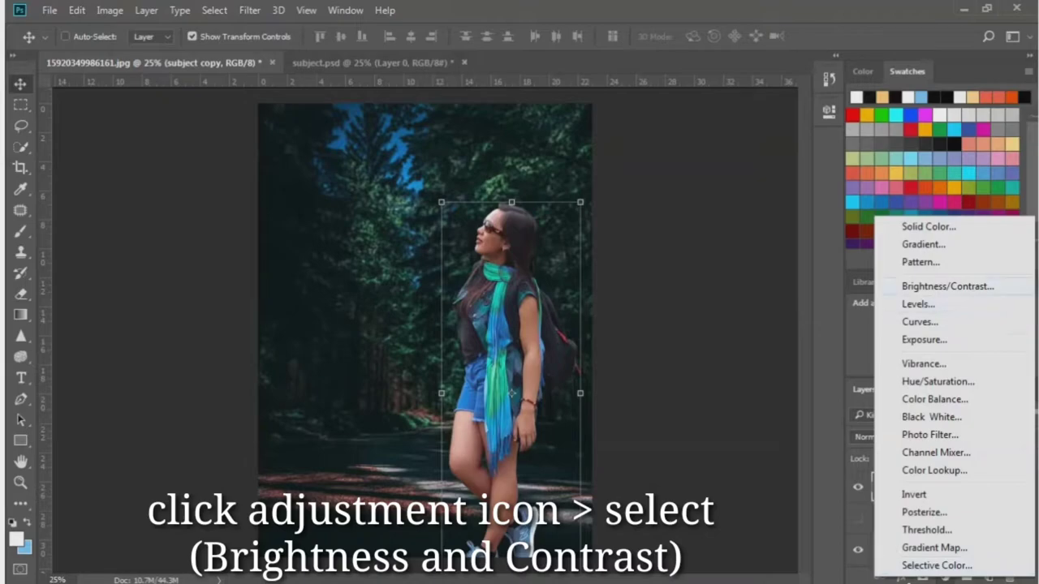
{"action": "left_click", "coordinate": [948, 286]}
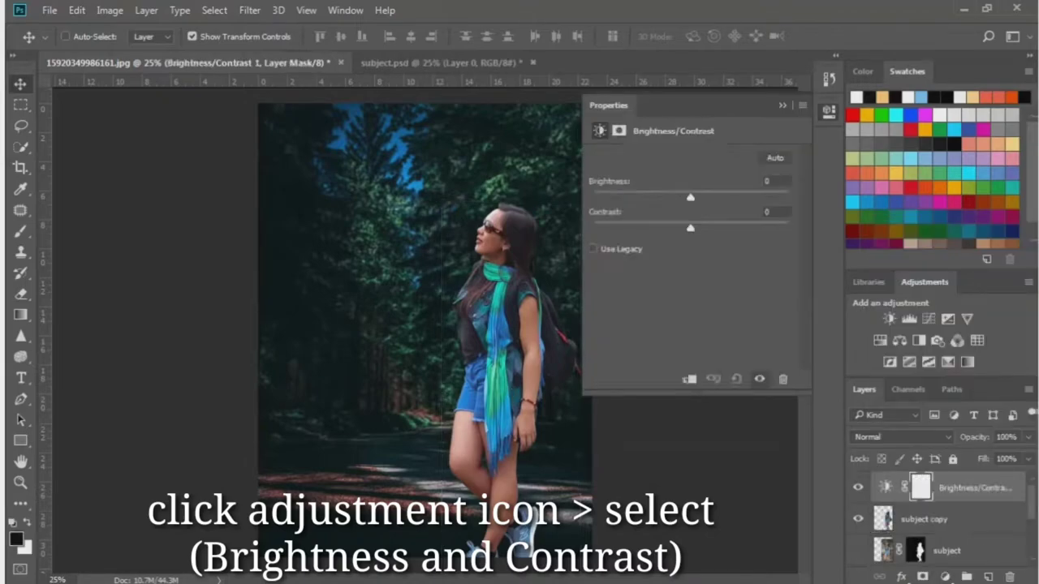
{"action": "left_click_drag", "start_coordinate": [690, 197], "coordinate": [655, 197]}
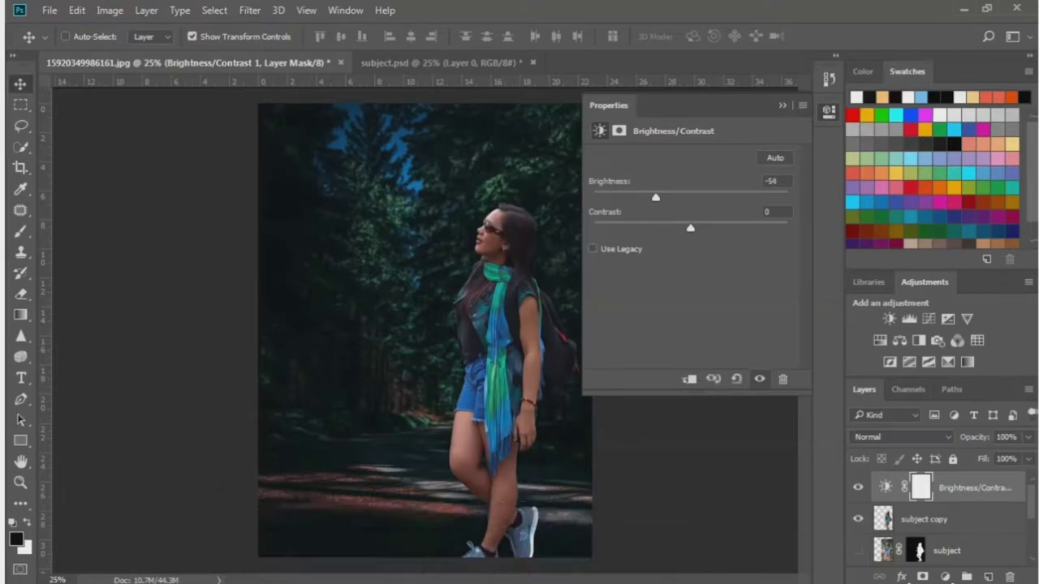
{"action": "left_click", "coordinate": [690, 378]}
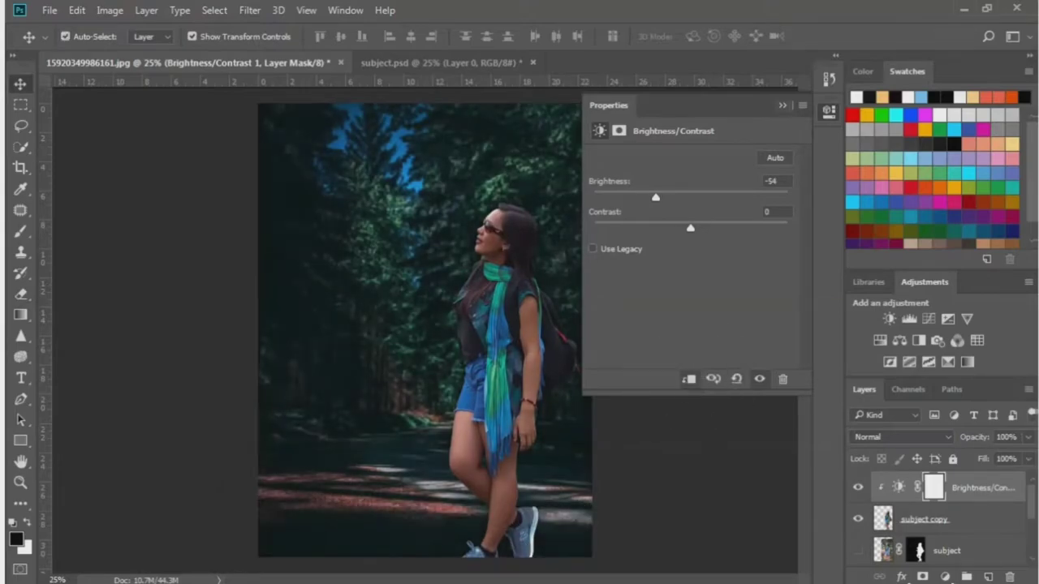
{"action": "left_click", "coordinate": [829, 111]}
Add a darkening Curves 2 layer pulled down and clipped to the layer below.
{"action": "left_click", "coordinate": [945, 576]}
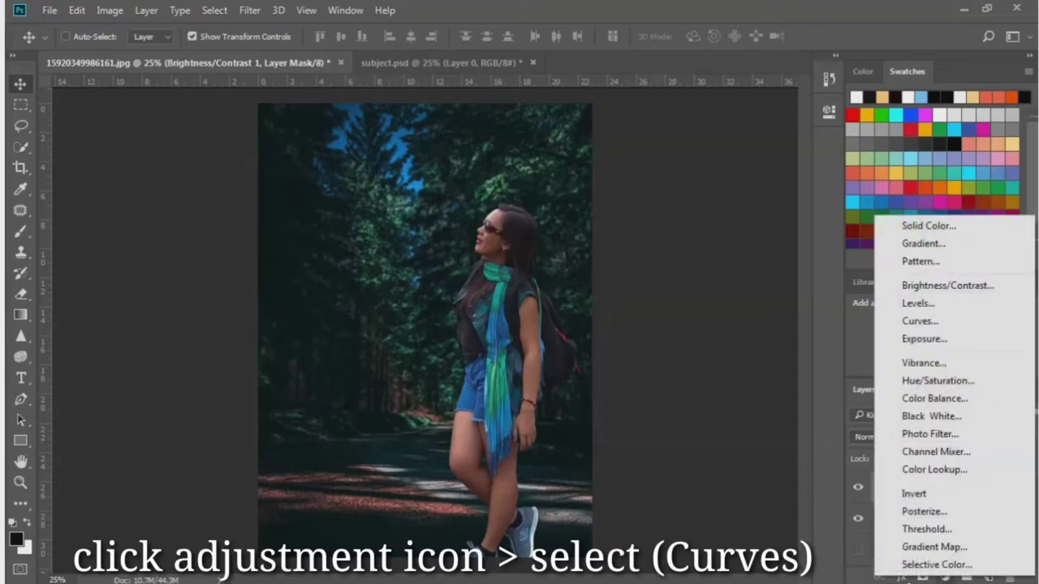
{"action": "left_click", "coordinate": [919, 320]}
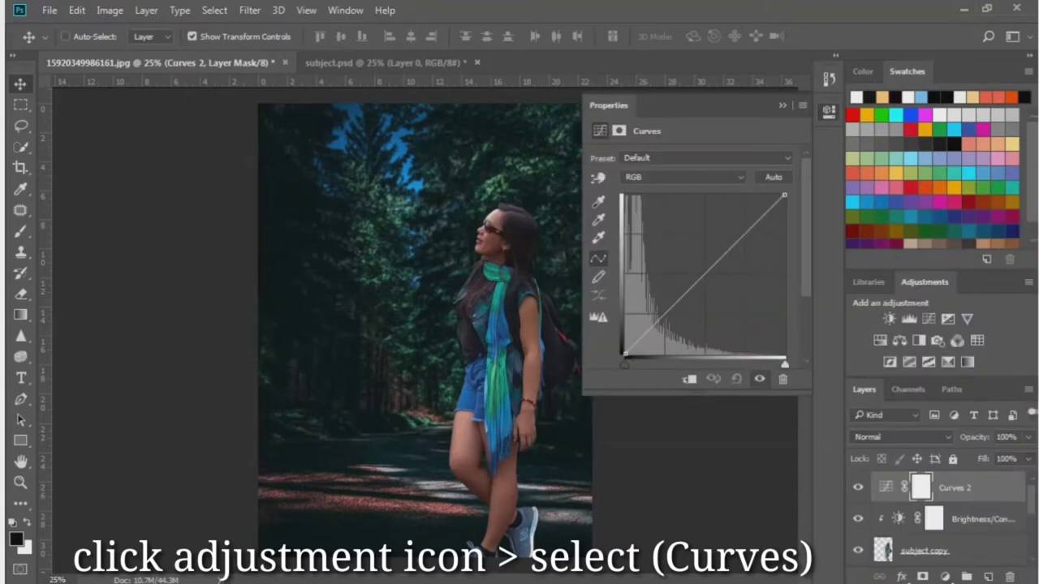
{"action": "left_click_drag", "start_coordinate": [694, 285], "coordinate": [720, 287]}
{"action": "left_click", "coordinate": [689, 379]}
{"action": "left_click", "coordinate": [782, 105]}
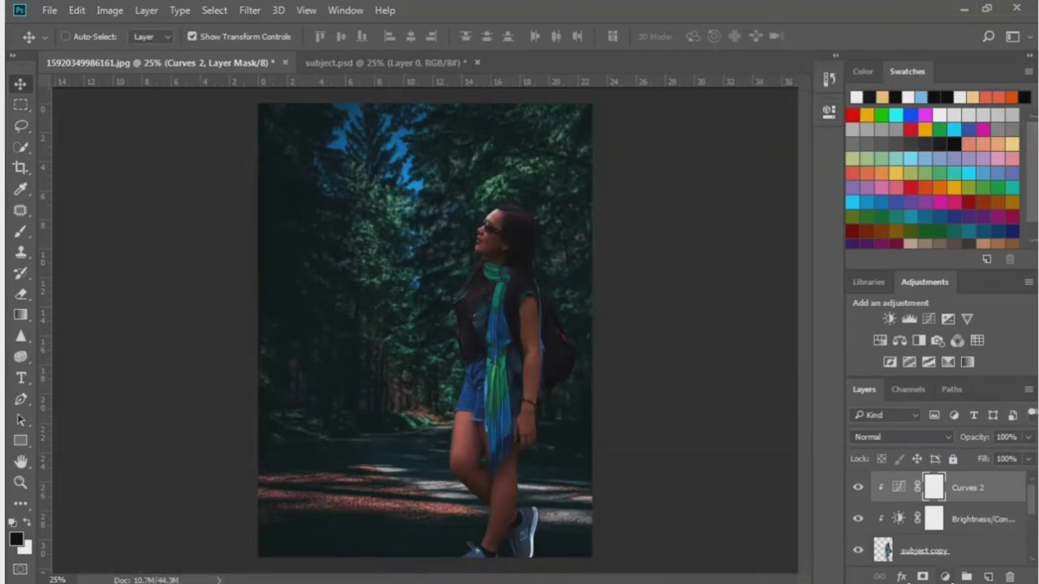
{"action": "left_click", "coordinate": [944, 578]}
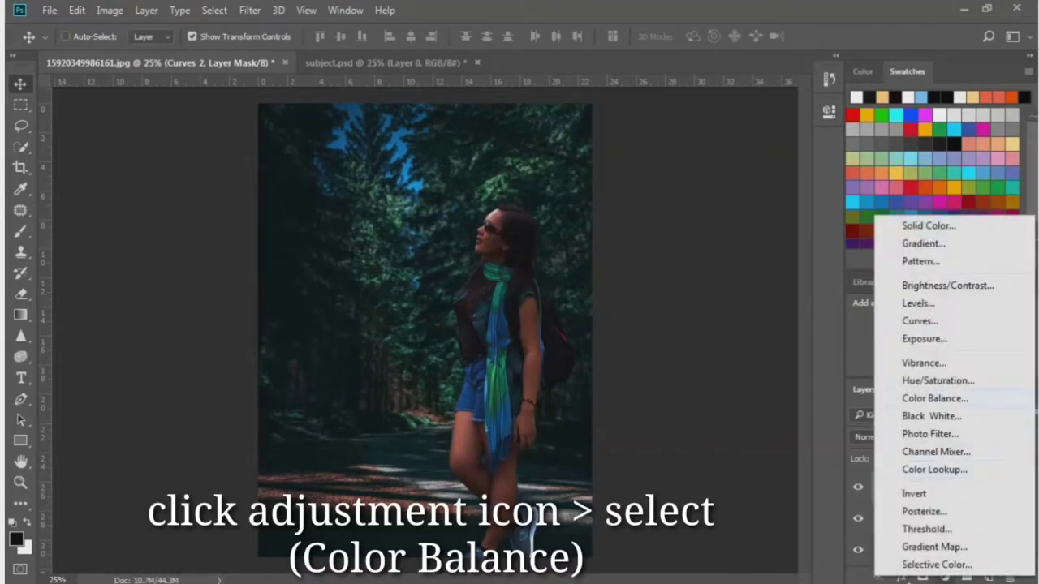
Add a clipped Color Balance layer with Midtones Red +41 and its mask inverted to black.
{"action": "left_click", "coordinate": [935, 398]}
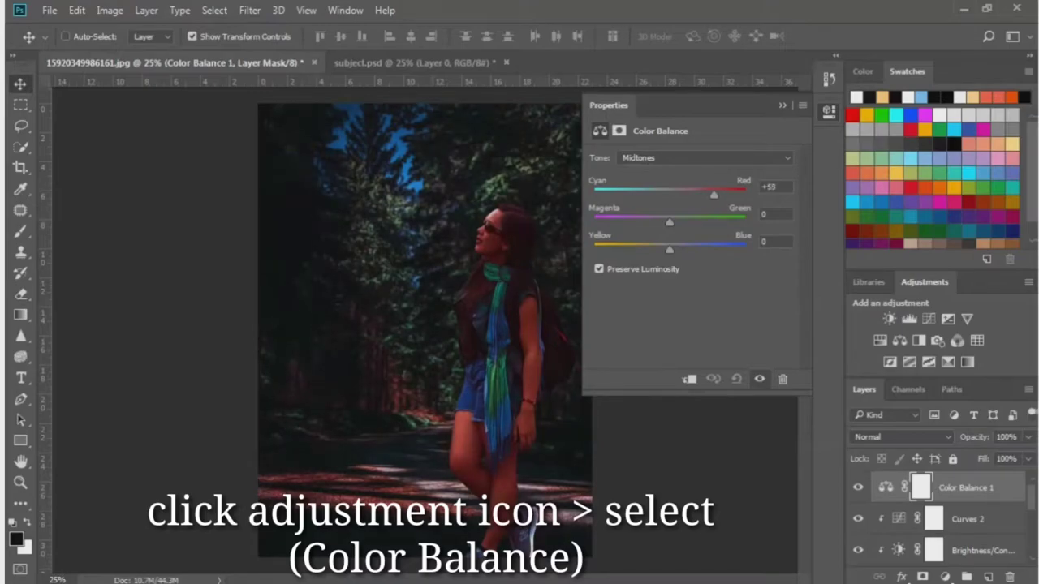
{"action": "left_click", "coordinate": [689, 379]}
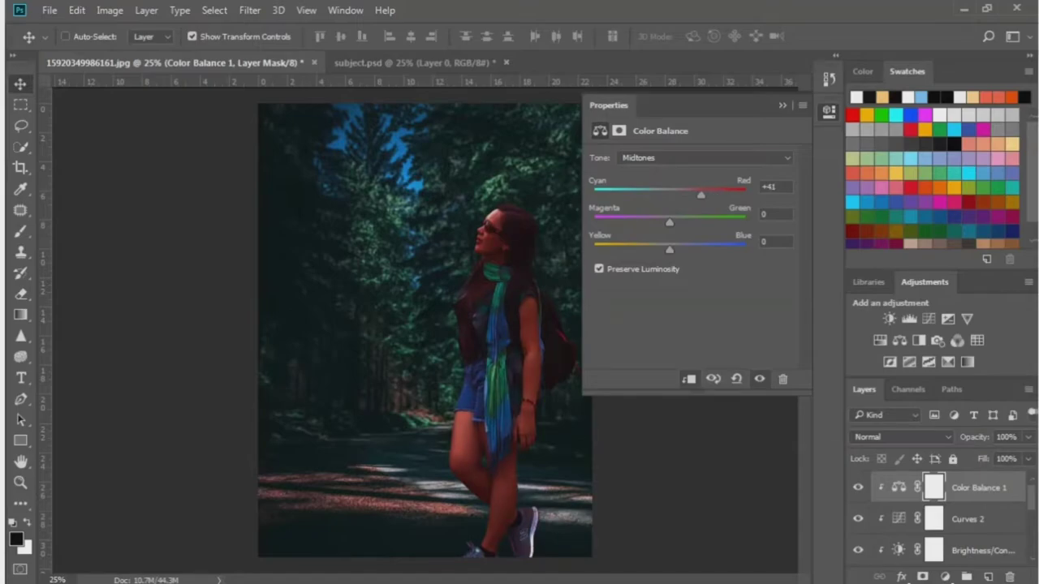
{"action": "left_click", "coordinate": [933, 487]}
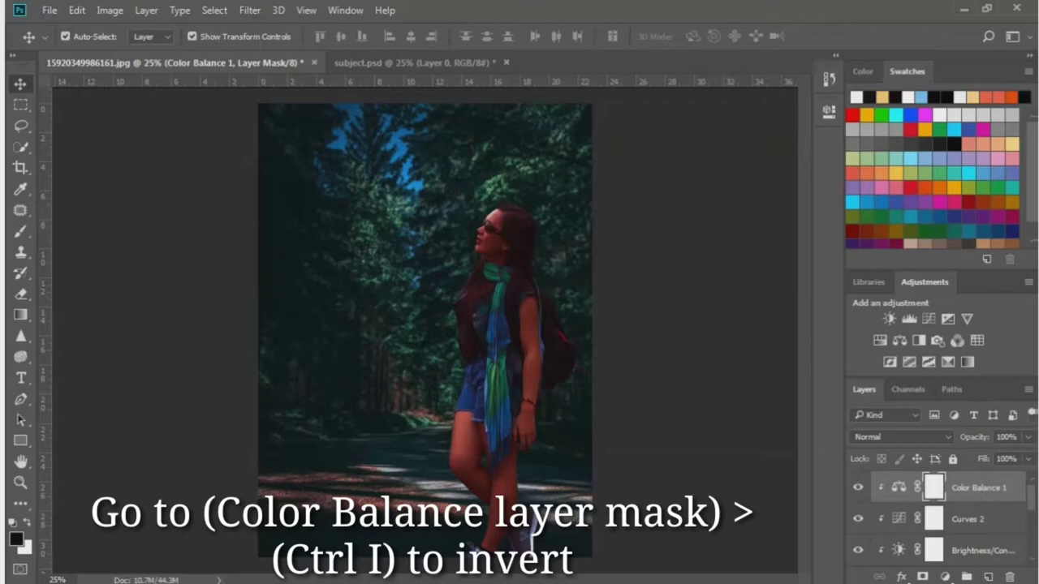
{"action": "key", "text": "ctrl+i"}
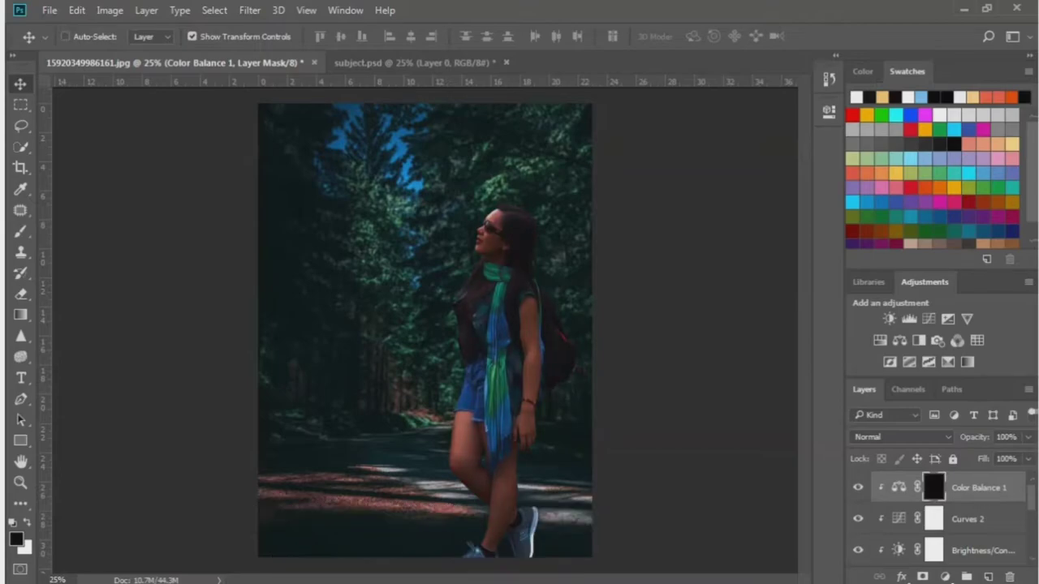
{"action": "left_click", "coordinate": [50, 9]}
Open the instagram-like-4294405_1920 image.
{"action": "left_click", "coordinate": [69, 43]}
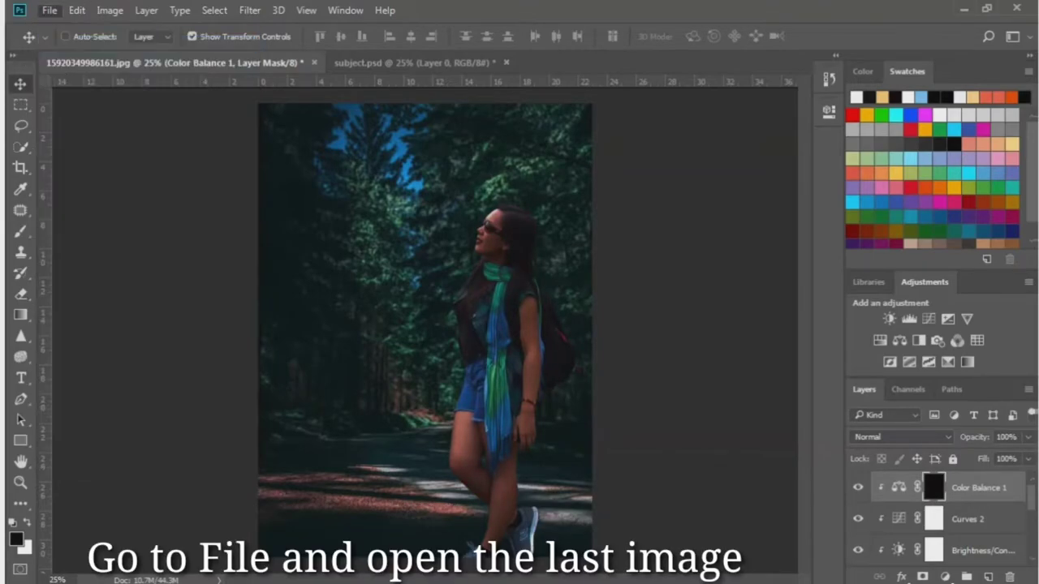
{"action": "left_click", "coordinate": [193, 235]}
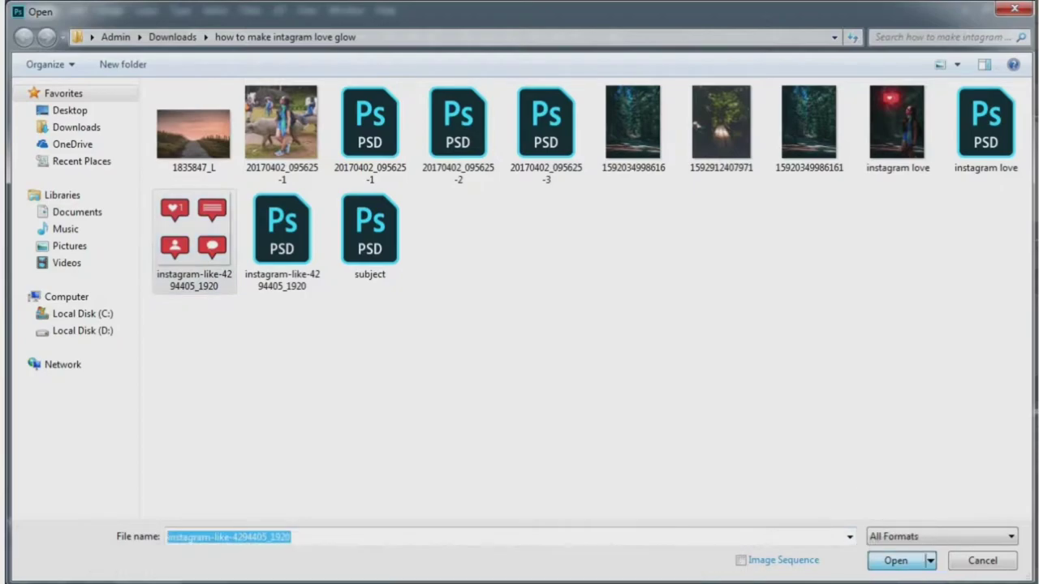
{"action": "key", "text": "Return"}
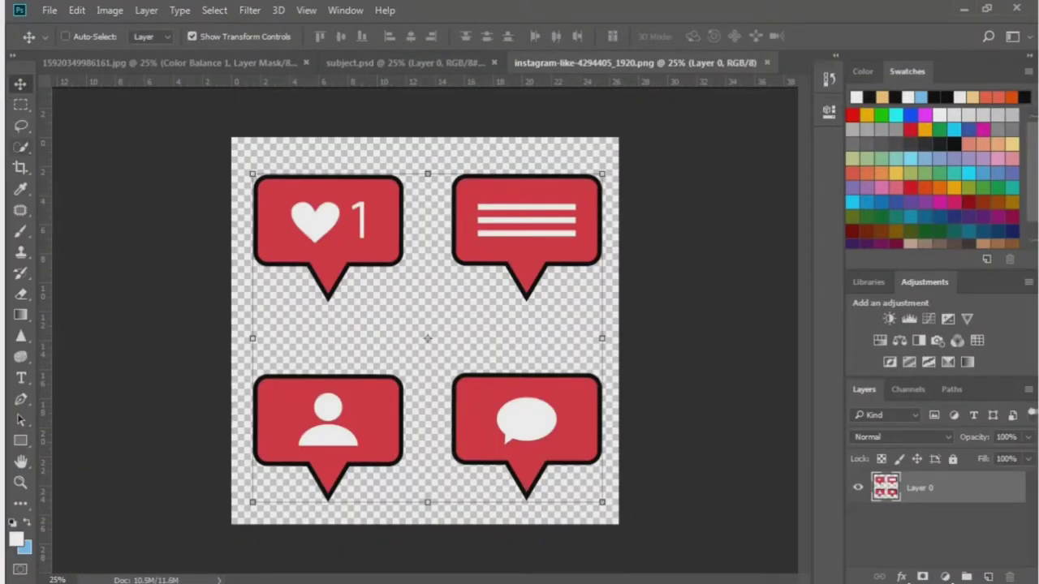
Select the heart like bubble with Quick Selection and drag it over to the forest document.
{"action": "left_click", "coordinate": [20, 146]}
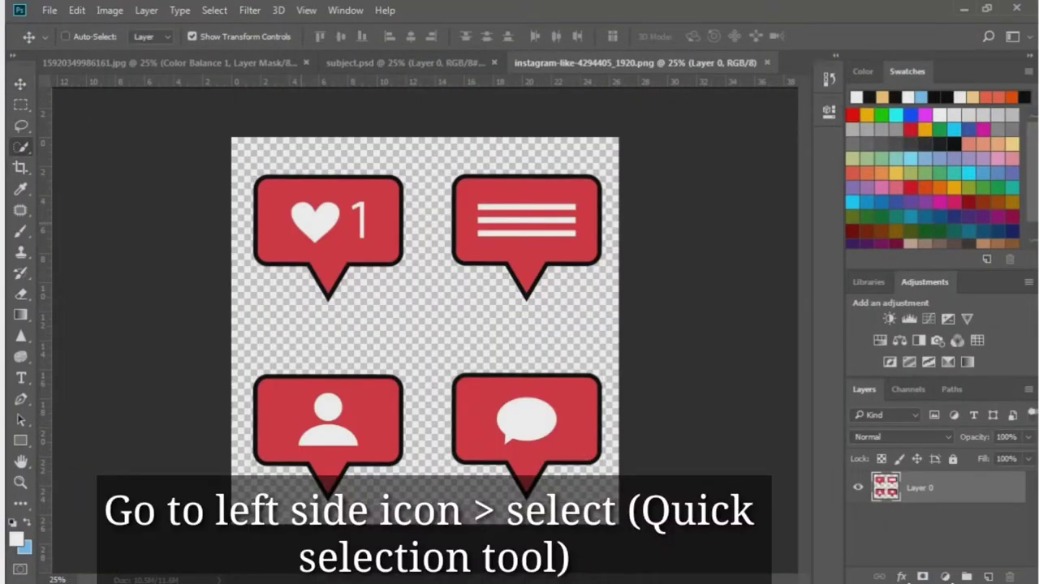
{"action": "left_click_drag", "start_coordinate": [308, 235], "coordinate": [341, 243]}
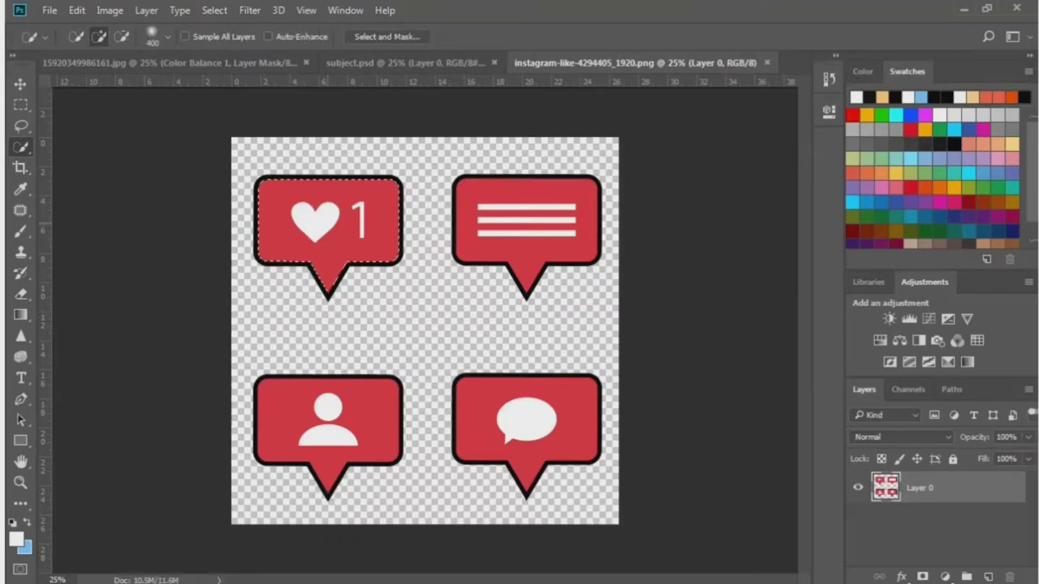
{"action": "key", "text": "ctrl+t"}
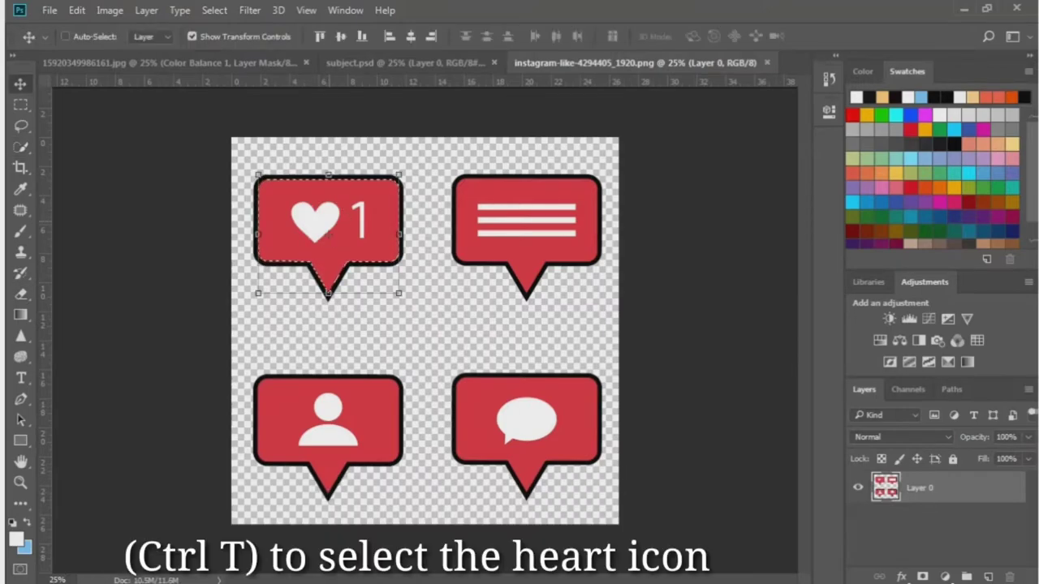
{"action": "left_click_drag", "start_coordinate": [328, 231], "coordinate": [81, 89]}
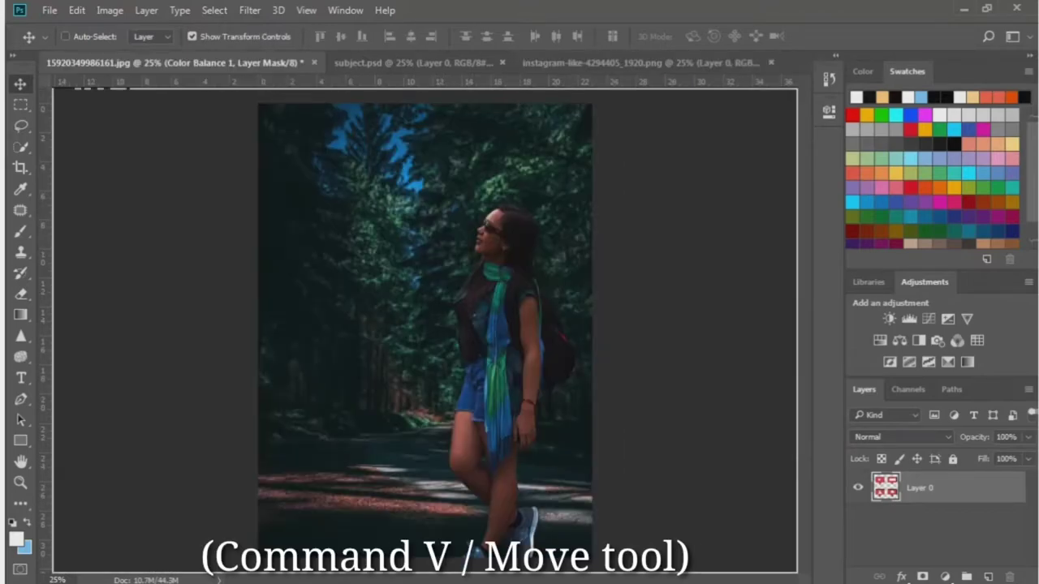
Paste the heart bubble and scale it down to sit just above the woman's head.
{"action": "key", "text": "ctrl+v"}
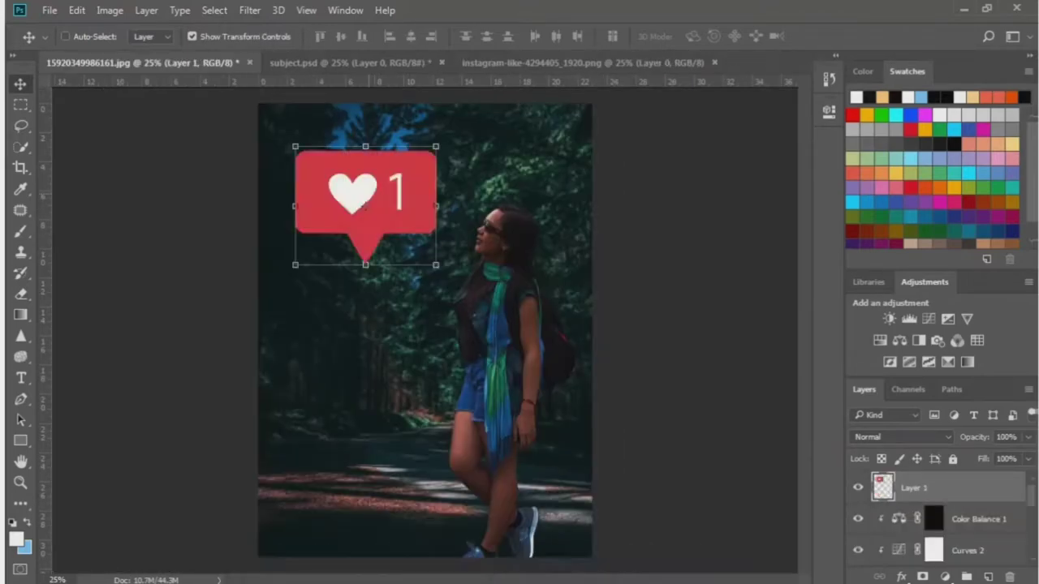
{"action": "key", "text": "ctrl+t"}
{"action": "left_click_drag", "start_coordinate": [365, 195], "coordinate": [371, 173]}
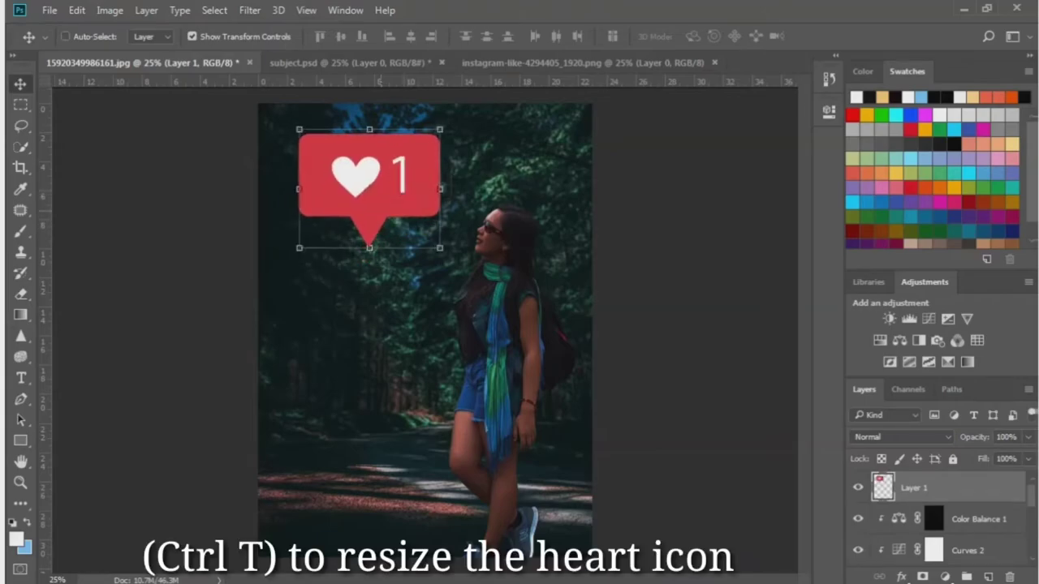
{"action": "key", "text": "ctrl+t"}
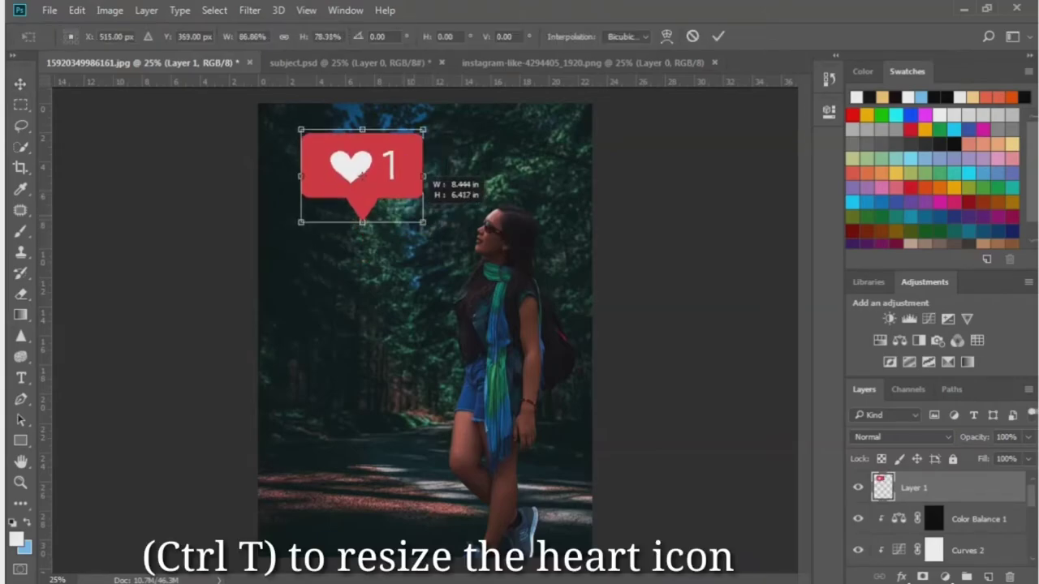
{"action": "left_click_drag", "start_coordinate": [442, 248], "coordinate": [392, 202]}
{"action": "left_click_drag", "start_coordinate": [345, 163], "coordinate": [363, 171]}
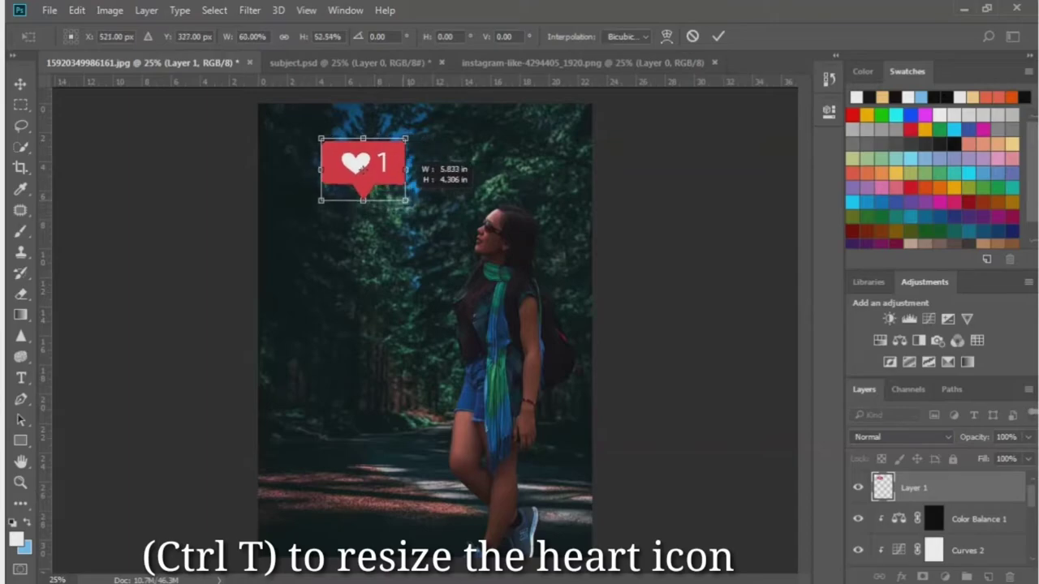
{"action": "left_click_drag", "start_coordinate": [410, 211], "coordinate": [393, 198]}
{"action": "left_click_drag", "start_coordinate": [357, 167], "coordinate": [434, 183]}
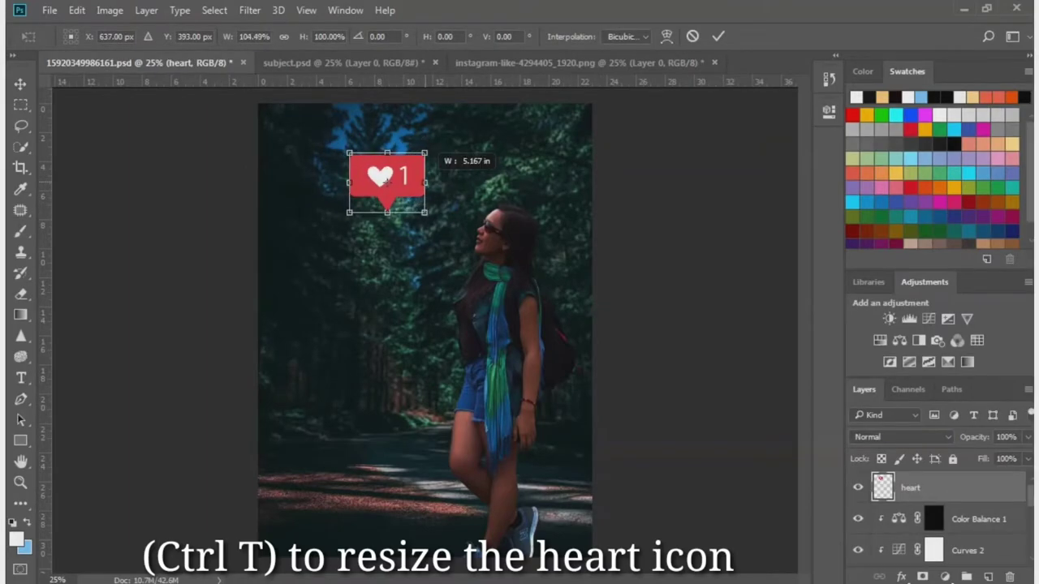
{"action": "left_click", "coordinate": [718, 36]}
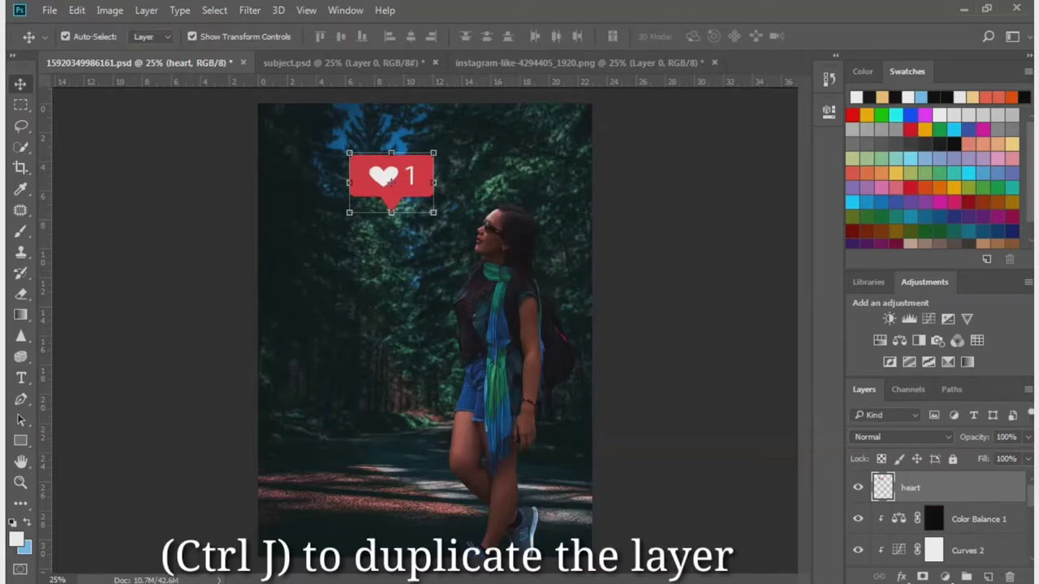
Duplicate the heart layer and rename the copy 'heart field blur'.
{"action": "key", "text": "ctrl+j"}
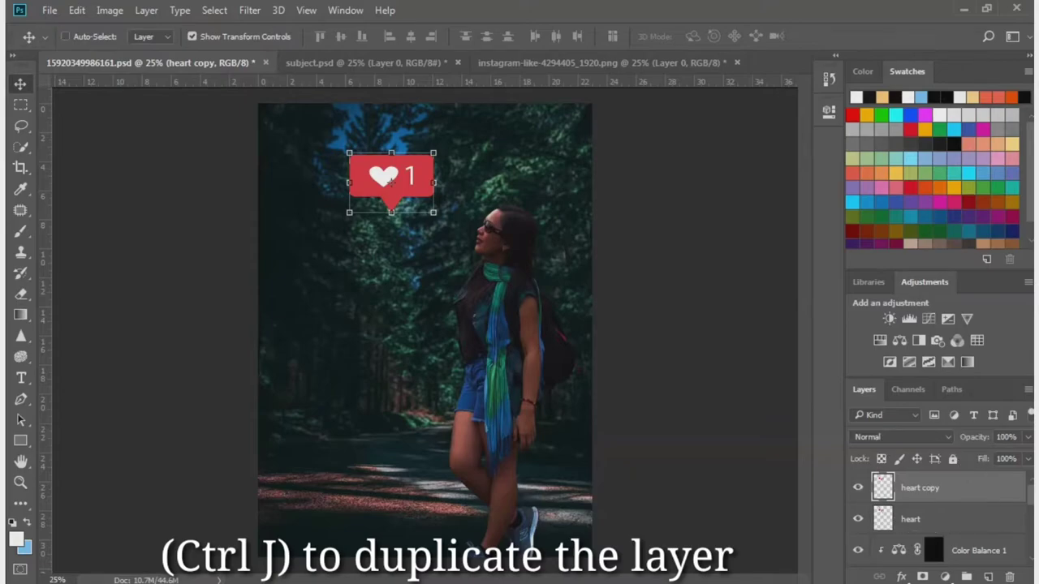
{"action": "double_click", "coordinate": [920, 488]}
{"action": "key", "text": "BackSpace"}
{"action": "key", "text": "BackSpace"}
{"action": "key", "text": "BackSpace"}
{"action": "type", "text": "field"}
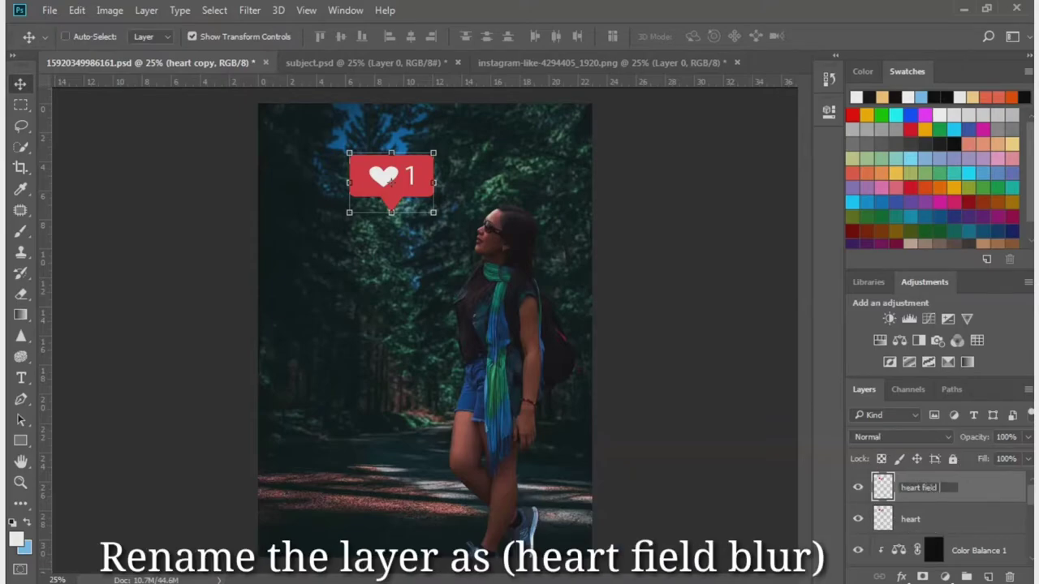
{"action": "type", "text": " blur"}
{"action": "key", "text": "Return"}
Apply a 30 px Field Blur from the Blur Gallery to the copy.
{"action": "left_click", "coordinate": [249, 10]}
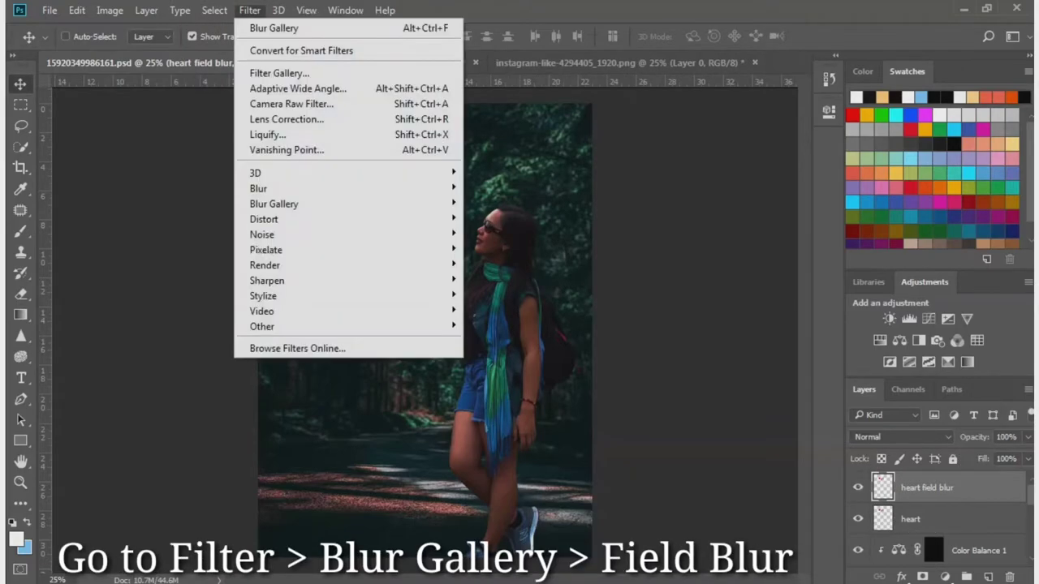
{"action": "left_click", "coordinate": [276, 203]}
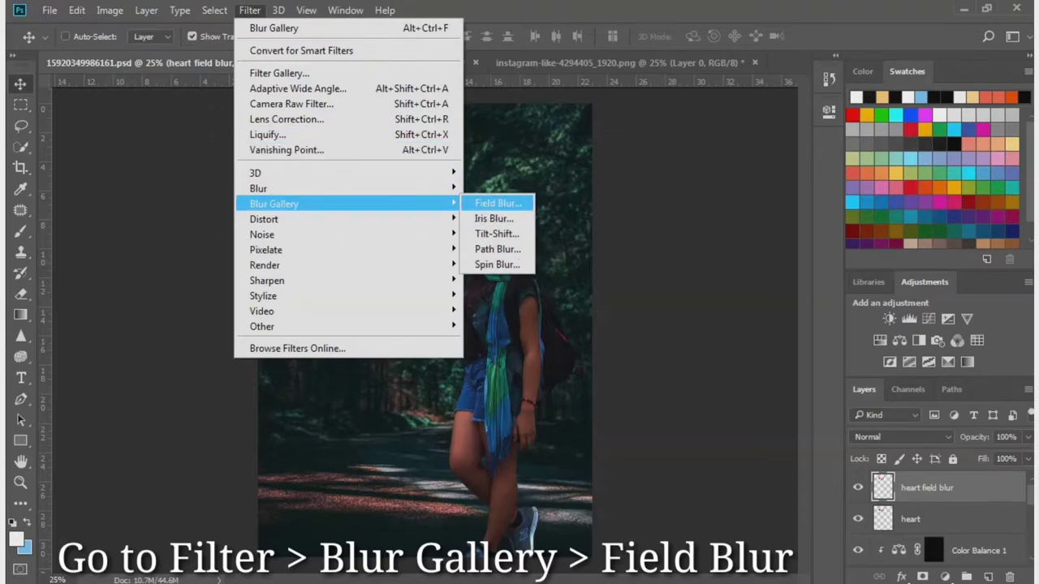
{"action": "left_click", "coordinate": [497, 203]}
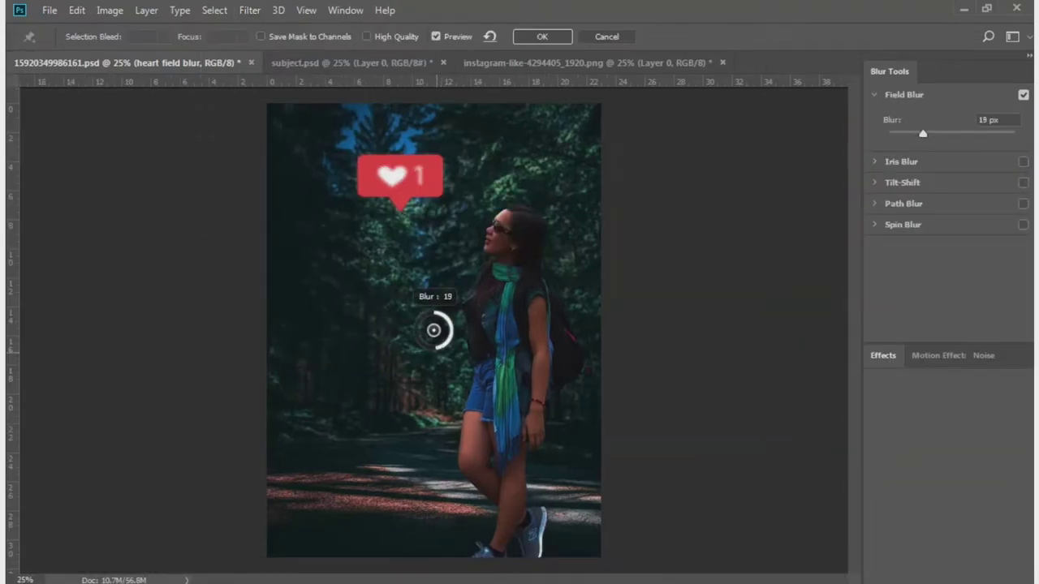
{"action": "left_click_drag", "start_coordinate": [448, 322], "coordinate": [451, 336]}
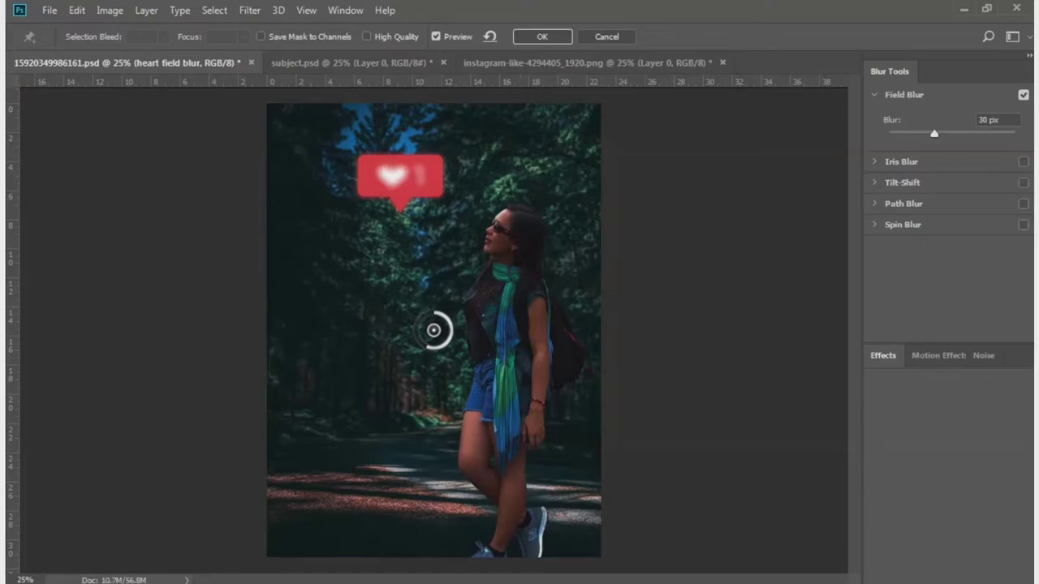
{"action": "left_click", "coordinate": [542, 36]}
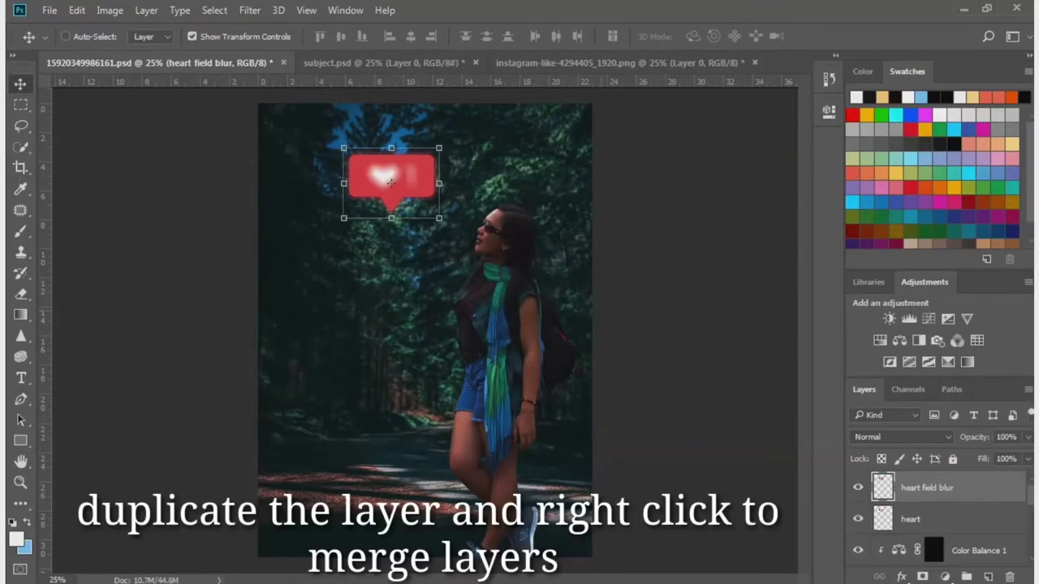
Duplicate the blurred heart twice and merge the three blur layers into one glow layer.
{"action": "key", "text": "ctrl+j"}
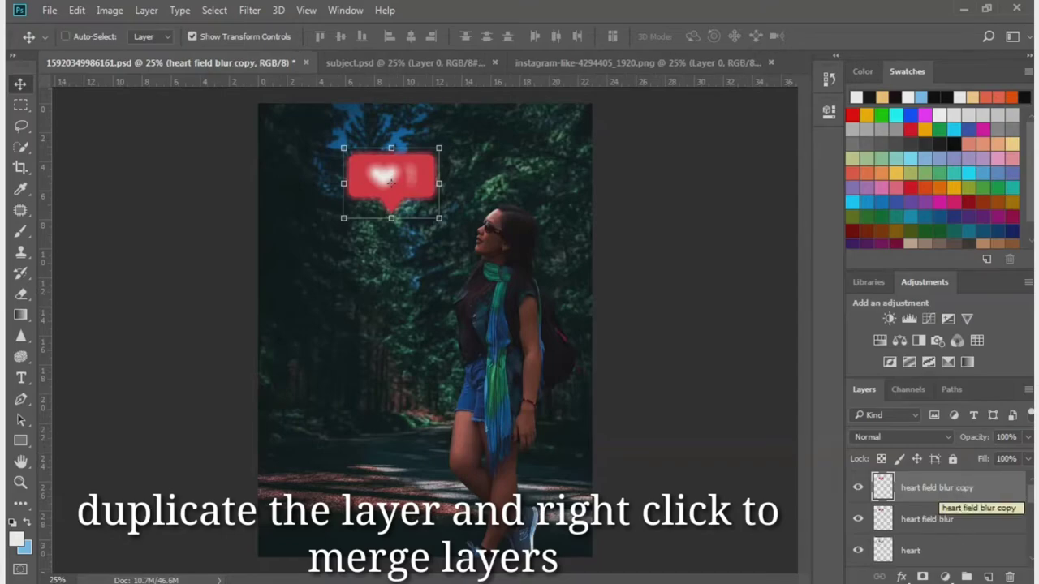
{"action": "key", "text": "ctrl+j"}
{"action": "key", "text": "alt+shift+bracketleft"}
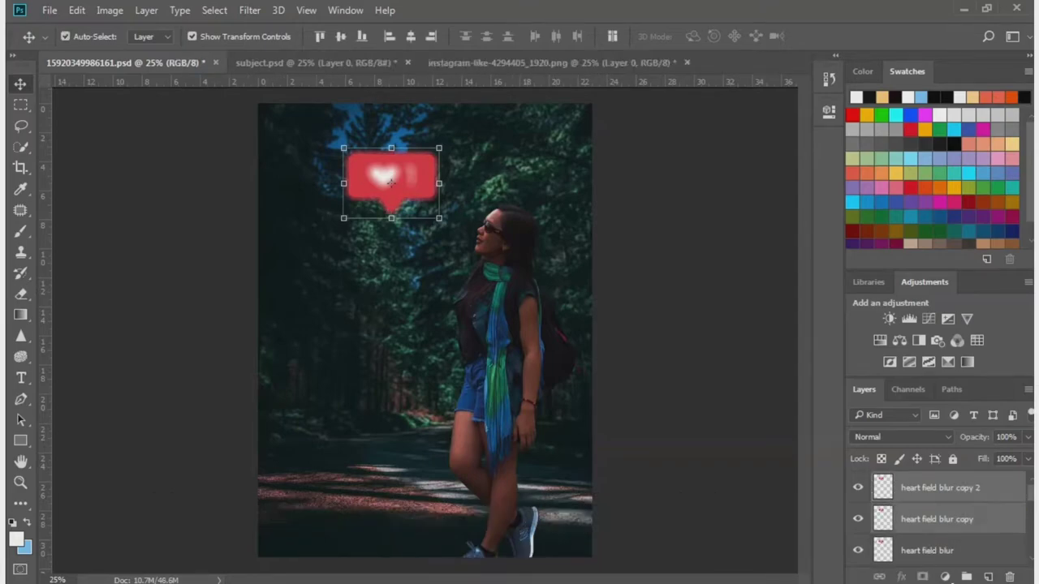
{"action": "key", "text": "alt+shift+bracketleft"}
{"action": "right_click", "coordinate": [934, 520]}
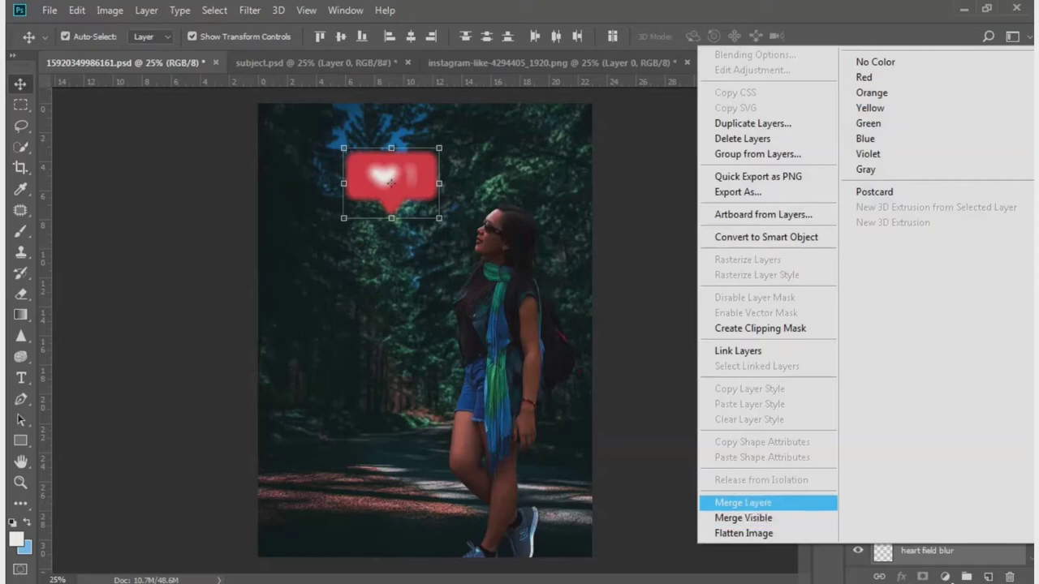
{"action": "left_click", "coordinate": [723, 498]}
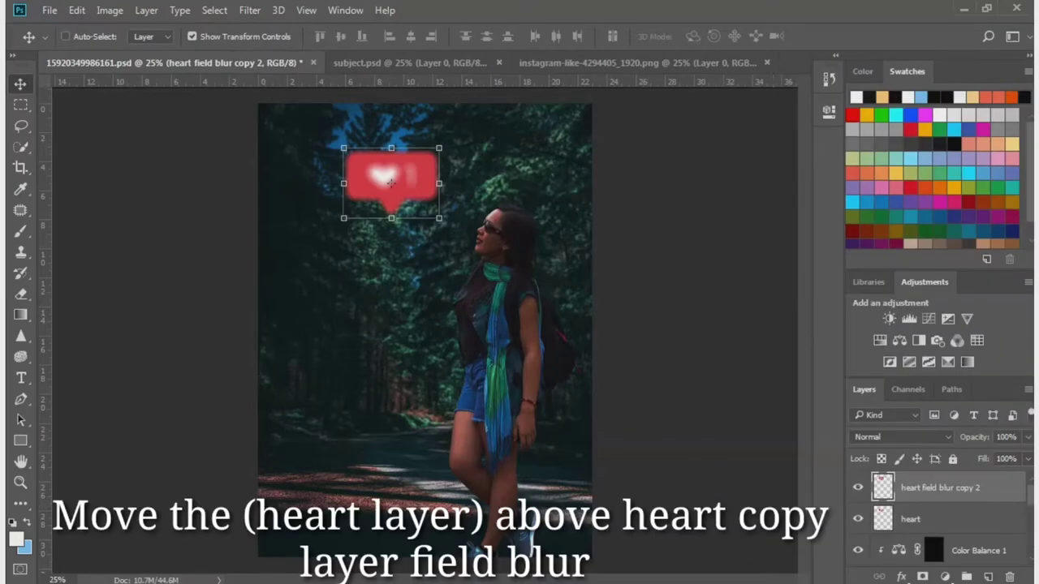
Put the sharp heart above the glow at 95% fill, with an empty layer above it.
{"action": "left_click_drag", "start_coordinate": [910, 519], "coordinate": [910, 481]}
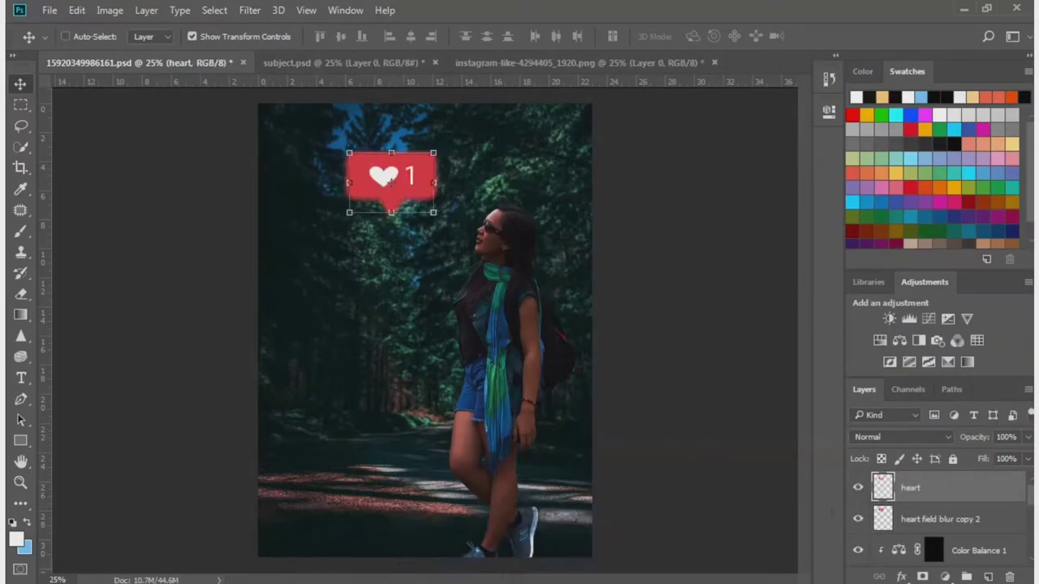
{"action": "left_click_drag", "start_coordinate": [1026, 479], "coordinate": [1023, 479]}
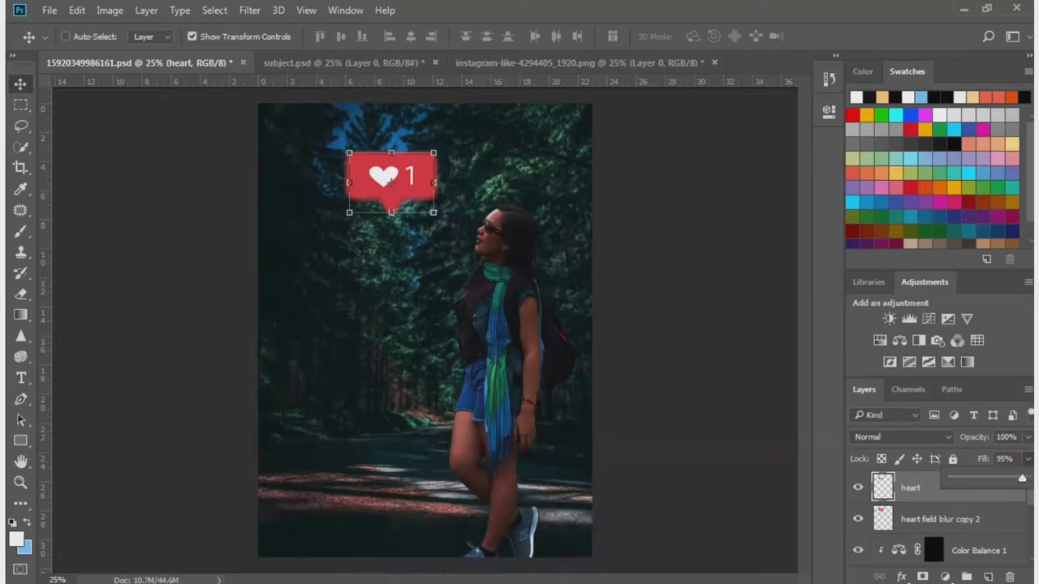
{"action": "left_click", "coordinate": [988, 577]}
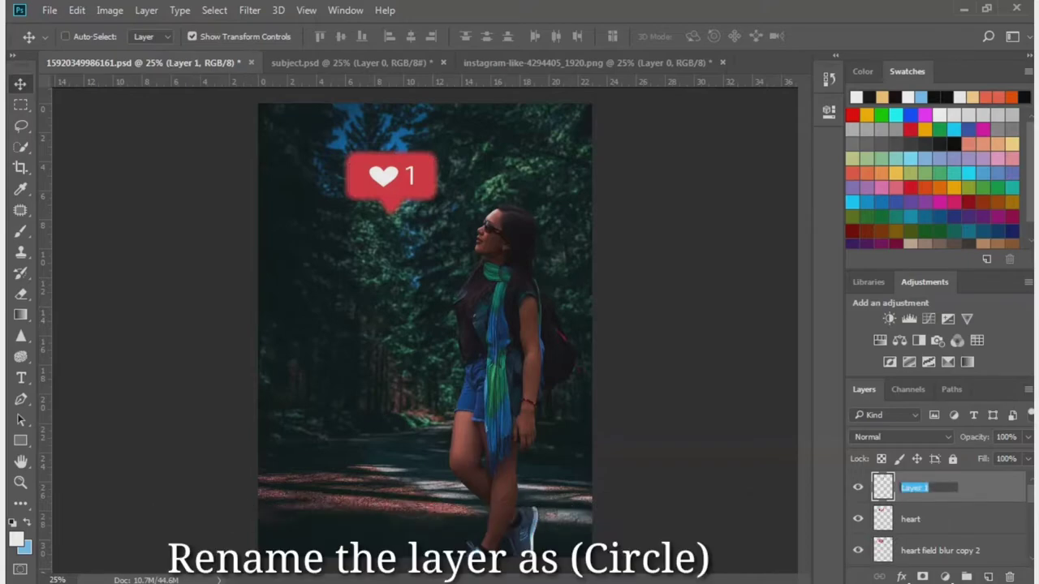
Name the new layer 'circle', sample the heart's red, and paint a soft glow dab.
{"action": "double_click", "coordinate": [914, 488]}
{"action": "type", "text": "circle"}
{"action": "key", "text": "Return"}
{"action": "left_click", "coordinate": [21, 233]}
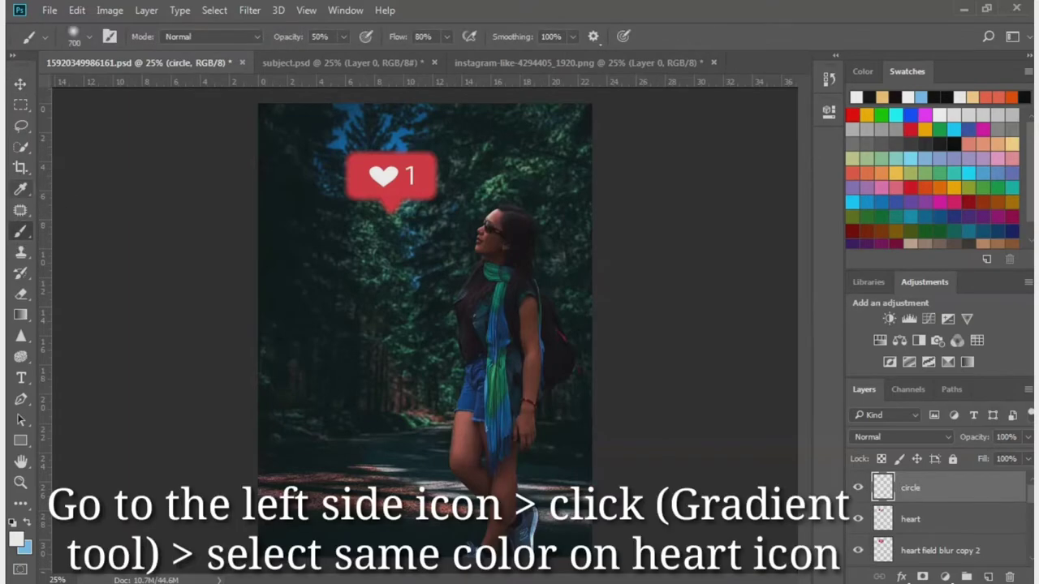
{"action": "left_click", "coordinate": [21, 188]}
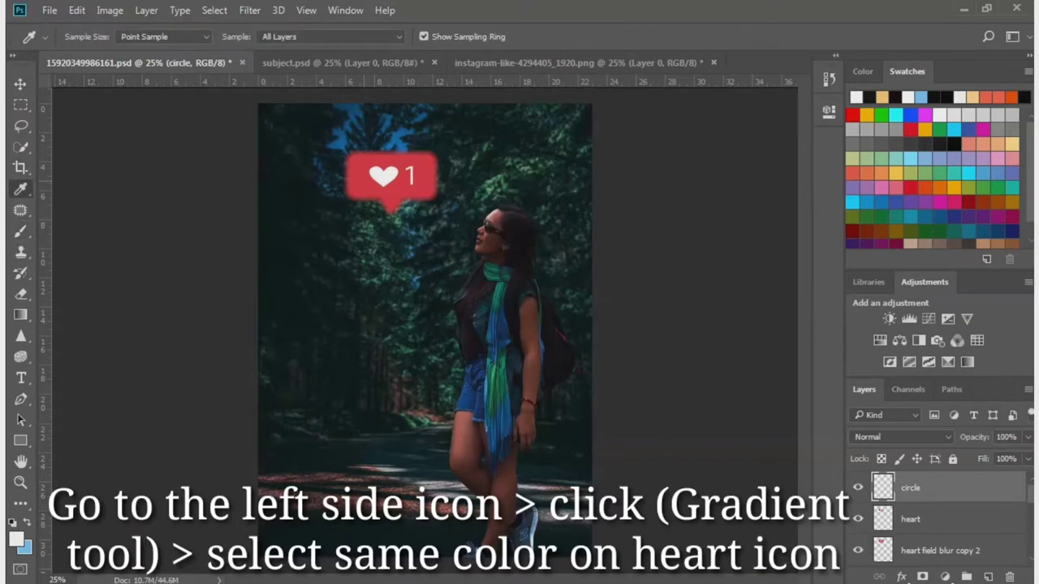
{"action": "left_click", "coordinate": [361, 177]}
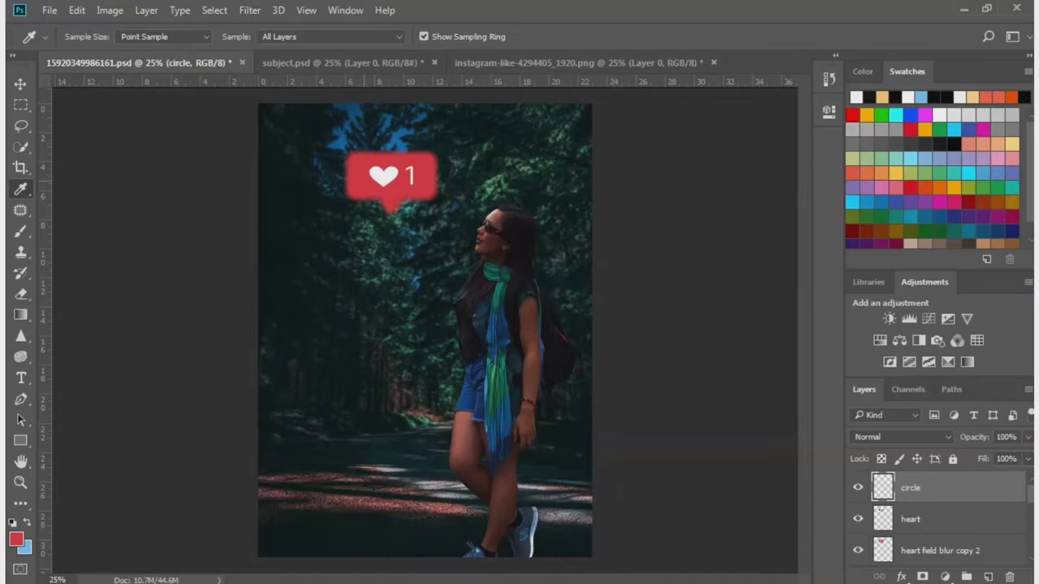
{"action": "left_click", "coordinate": [22, 233]}
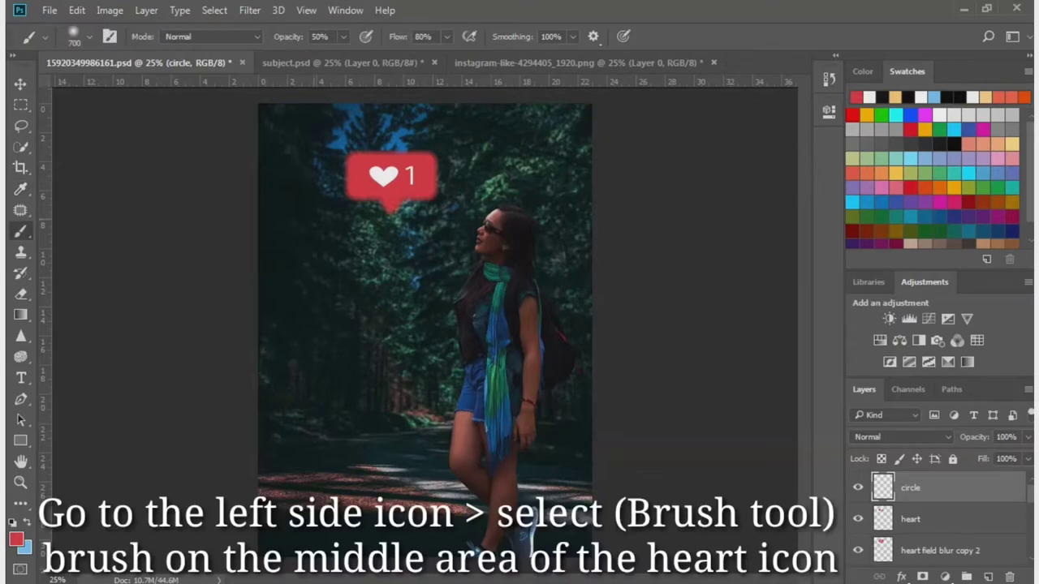
{"action": "left_click", "coordinate": [382, 179]}
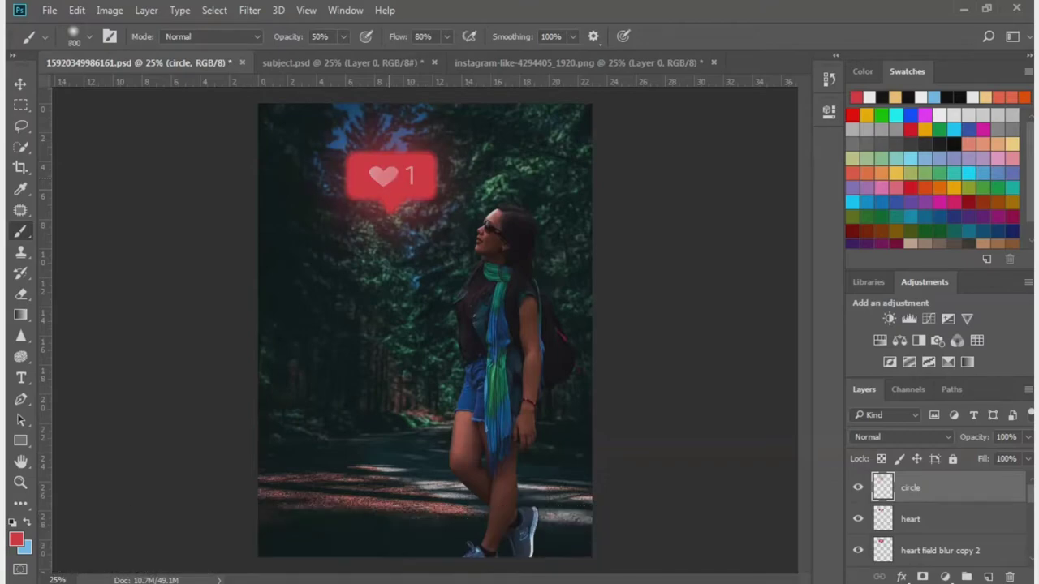
Rename that layer 'circle 1' and add a second empty layer named 'ciclre 2'.
{"action": "double_click", "coordinate": [910, 487]}
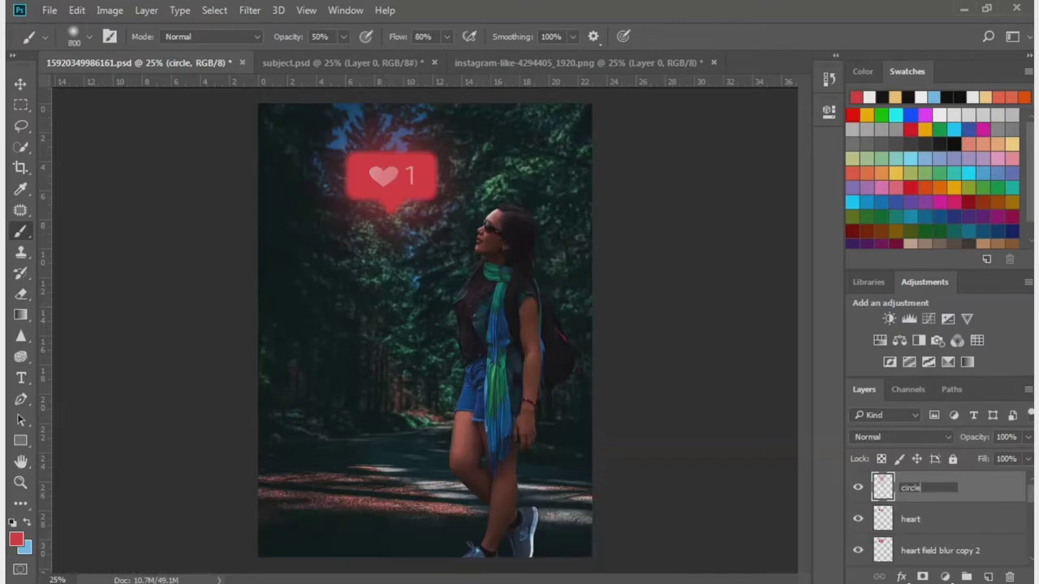
{"action": "type", "text": " 1"}
{"action": "key", "text": "Return"}
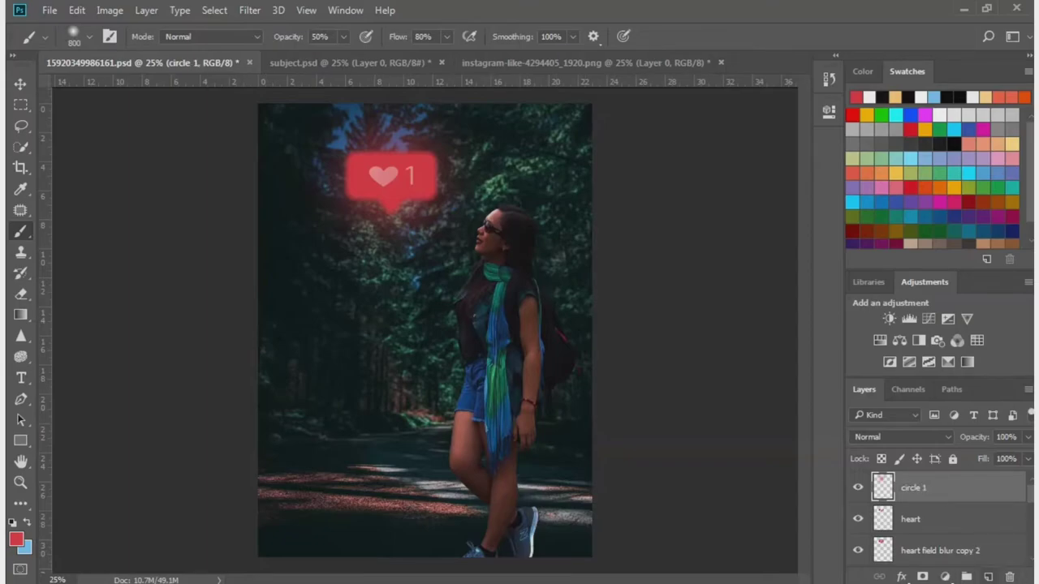
{"action": "key", "text": "ctrl+shift+alt+n"}
{"action": "double_click", "coordinate": [910, 487]}
{"action": "type", "text": "circl"}
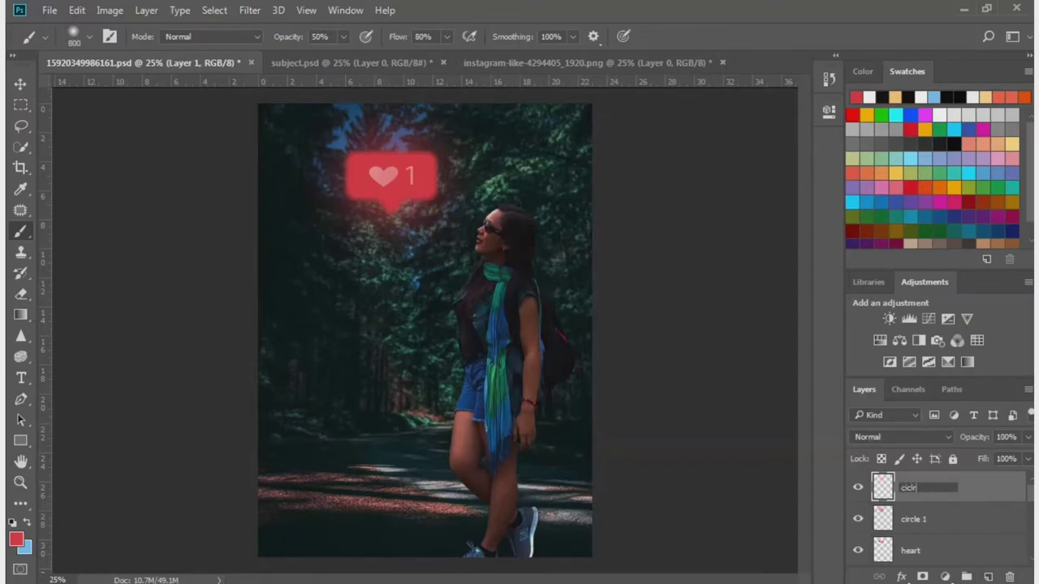
{"action": "type", "text": " 2"}
{"action": "key", "text": "Return"}
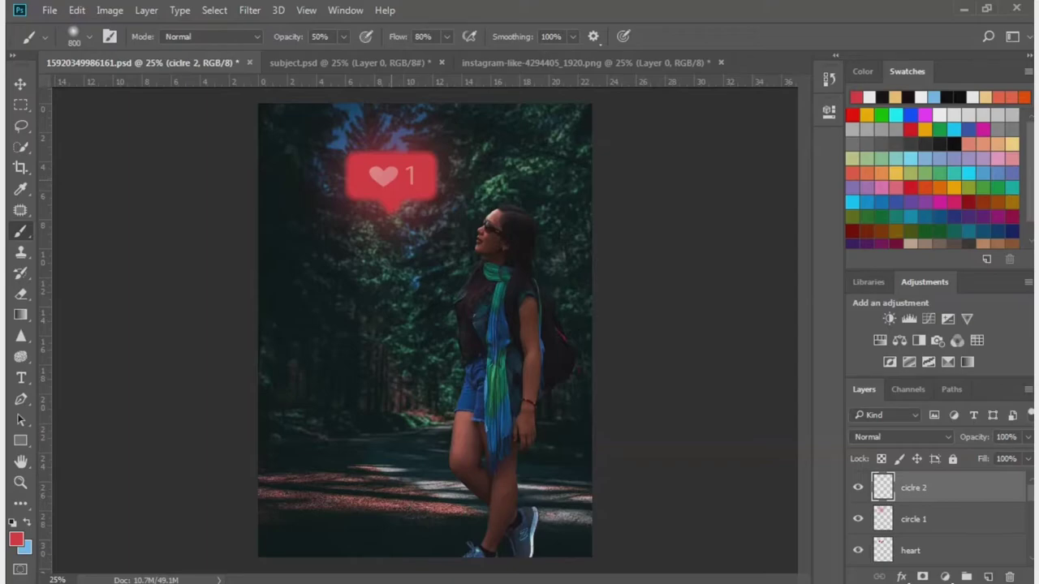
Paint a larger red glow around the bubble on ciclre 2 with a 1000 px brush.
{"action": "left_click", "coordinate": [390, 194]}
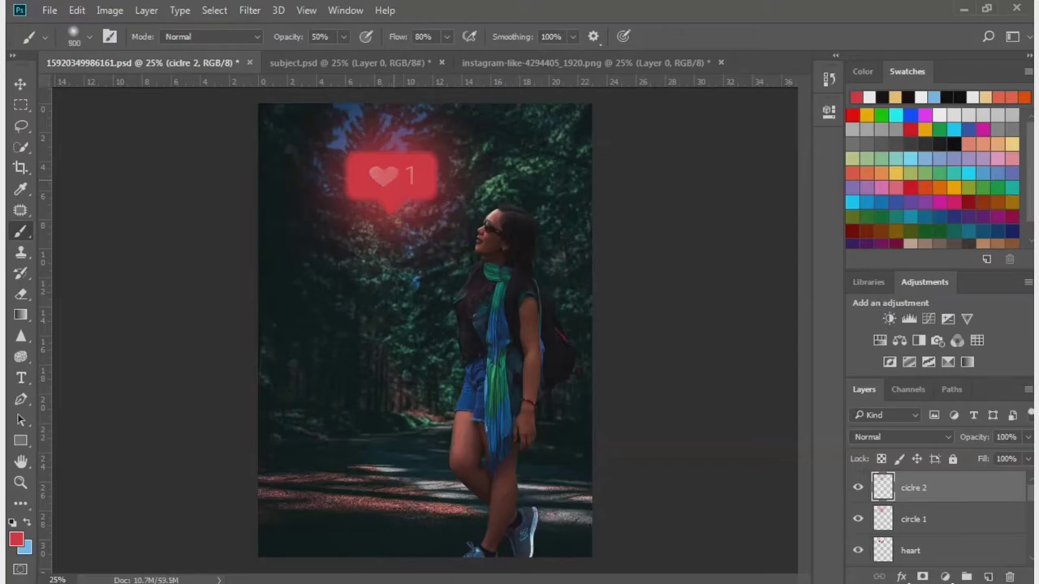
{"action": "key", "text": "]"}
{"action": "left_click", "coordinate": [398, 189]}
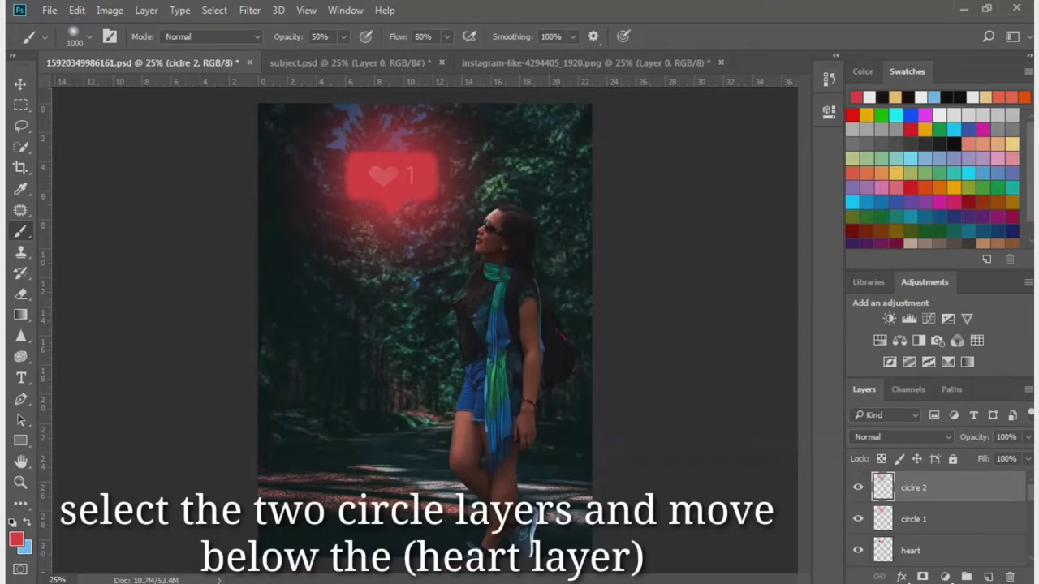
Move circle 1 and ciclre 2 together below the heart layer.
{"action": "left_click", "coordinate": [913, 519], "text": "ctrl"}
{"action": "scroll", "coordinate": [942, 519], "scroll_direction": "down", "scroll_amount": 1}
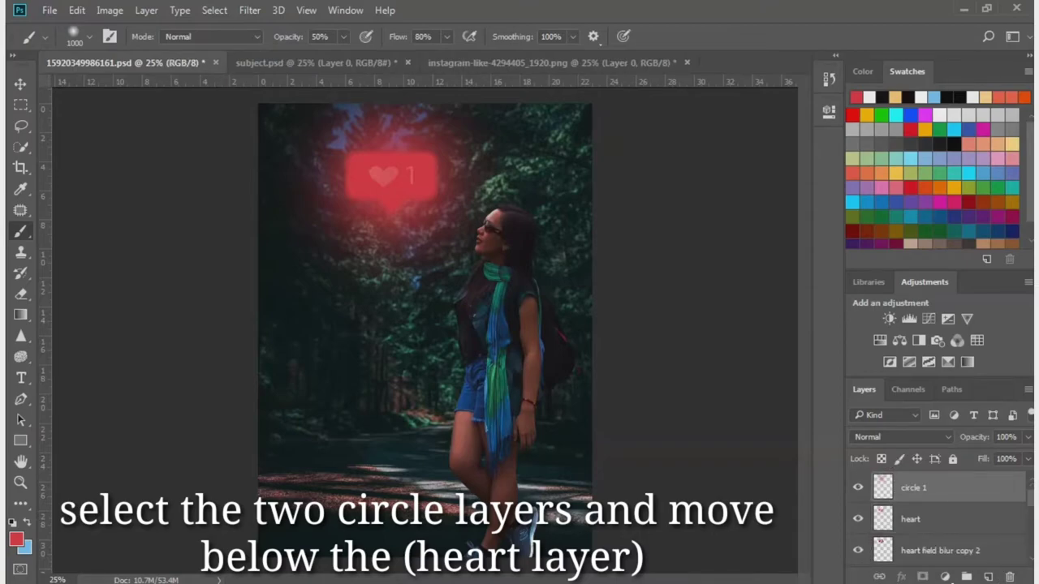
{"action": "scroll", "coordinate": [942, 520], "scroll_direction": "down", "scroll_amount": 2}
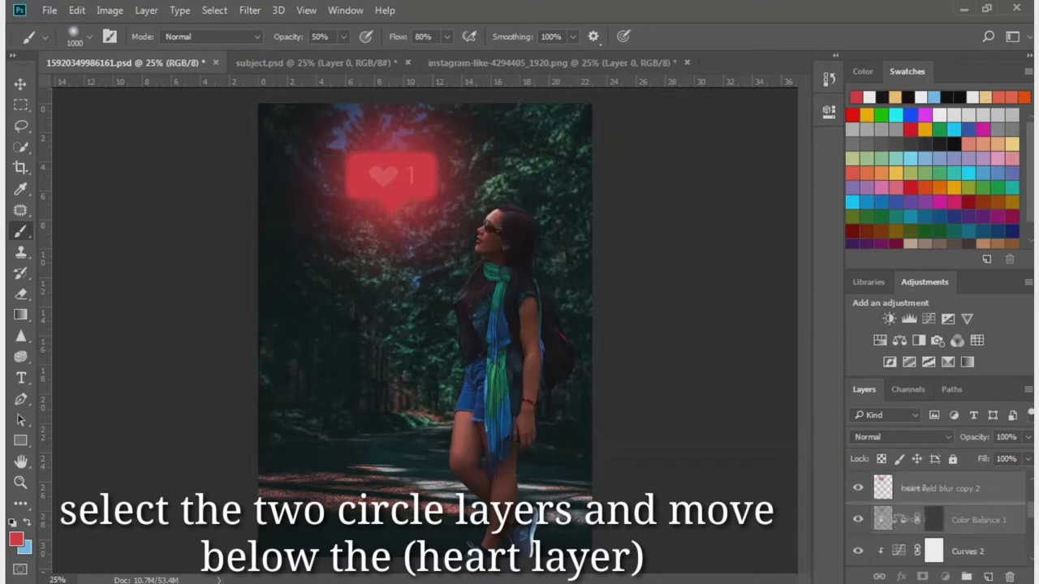
{"action": "left_click_drag", "start_coordinate": [909, 520], "coordinate": [909, 527]}
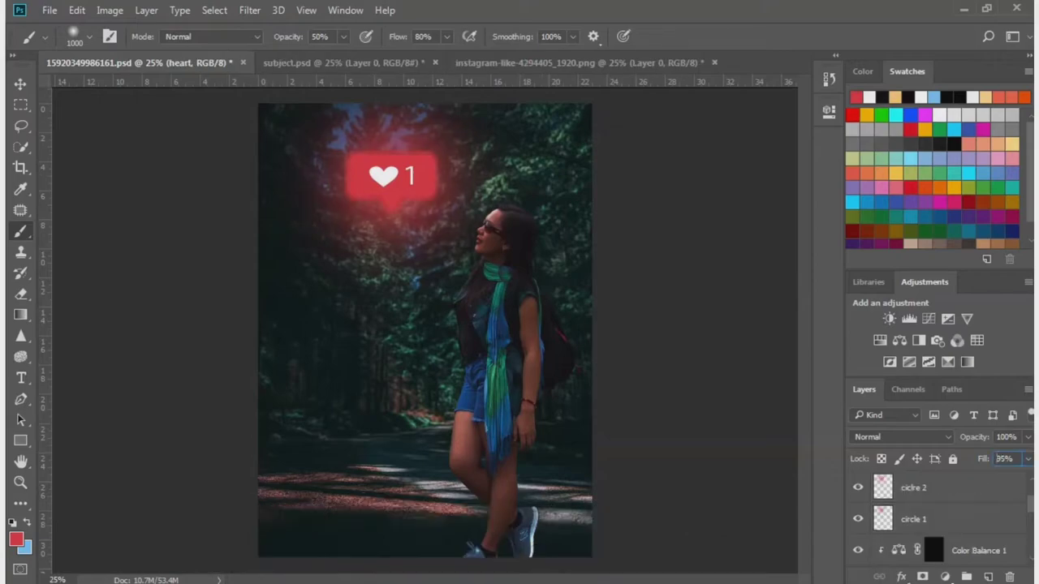
Brush white over the woman on the Color Balance 1 mask with a 300 px brush.
{"action": "scroll", "coordinate": [942, 520], "scroll_direction": "down", "scroll_amount": 2}
{"action": "left_click", "coordinate": [934, 487]}
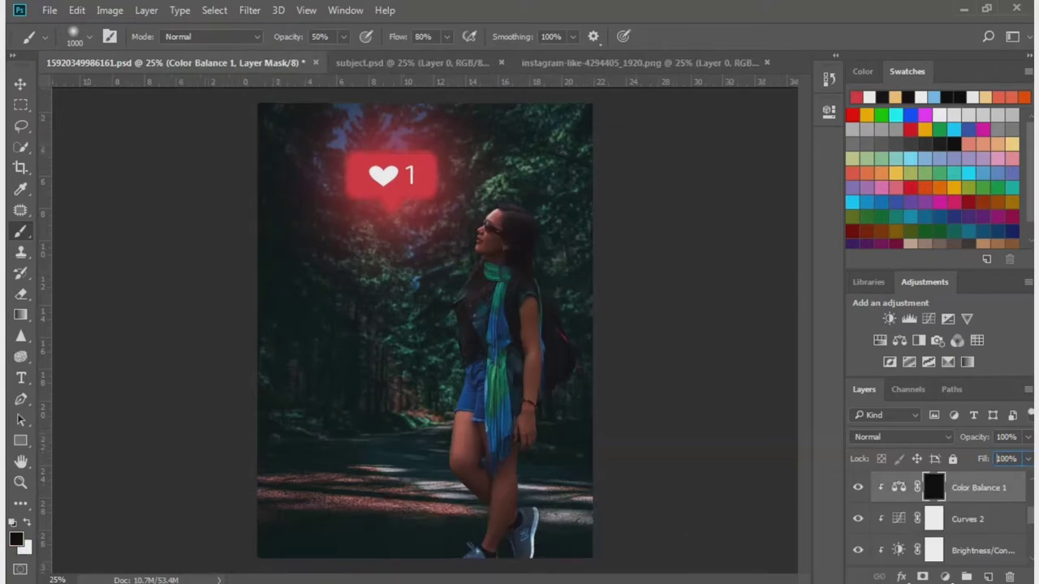
{"action": "key", "text": "ctrl+plus"}
{"action": "scroll", "coordinate": [425, 324], "scroll_direction": "up", "scroll_amount": 3}
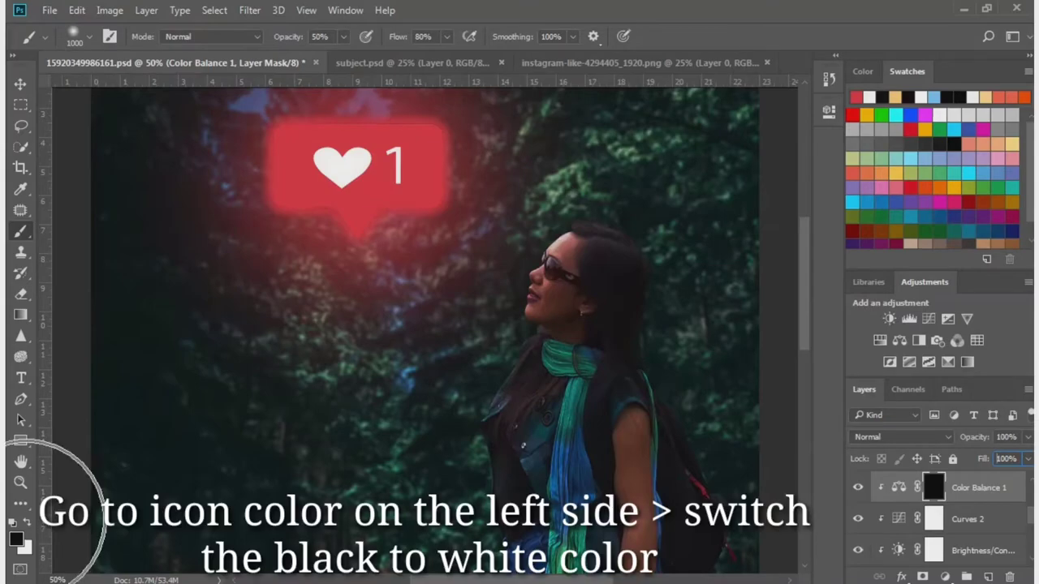
{"action": "left_click", "coordinate": [26, 523]}
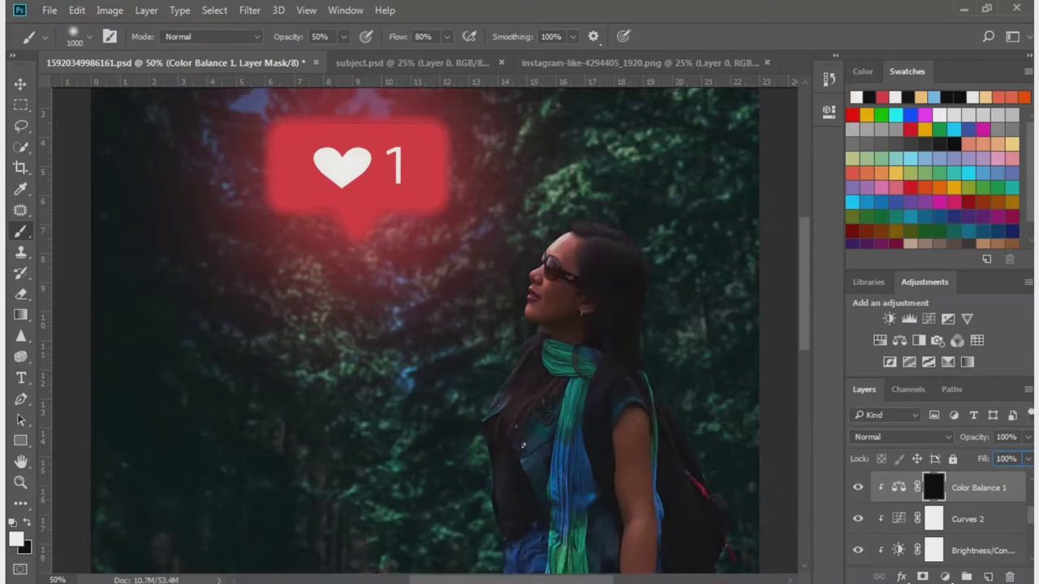
{"action": "key", "text": "bracketleft"}
{"action": "key", "text": "bracketleft"}
{"action": "key", "text": "bracketleft"}
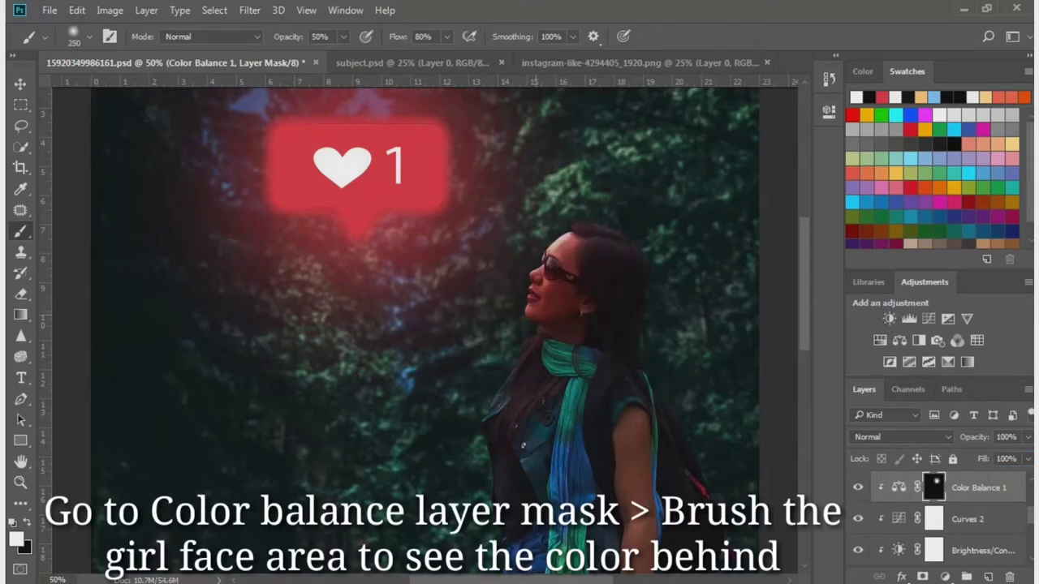
{"action": "scroll", "coordinate": [422, 324], "scroll_direction": "down", "scroll_amount": 2}
{"action": "scroll", "coordinate": [422, 325], "scroll_direction": "down", "scroll_amount": 3}
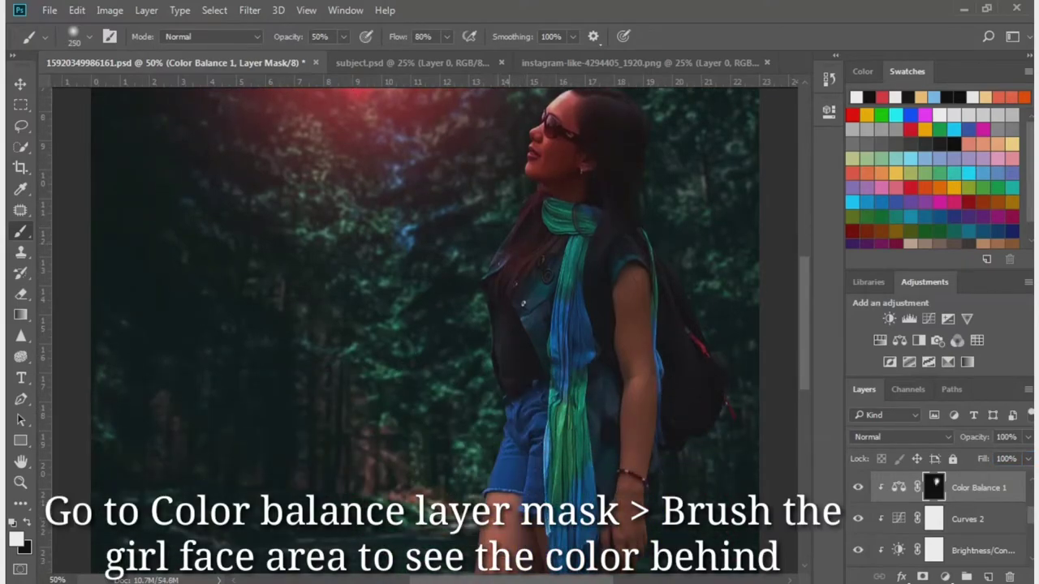
{"action": "scroll", "coordinate": [422, 324], "scroll_direction": "down", "scroll_amount": 3}
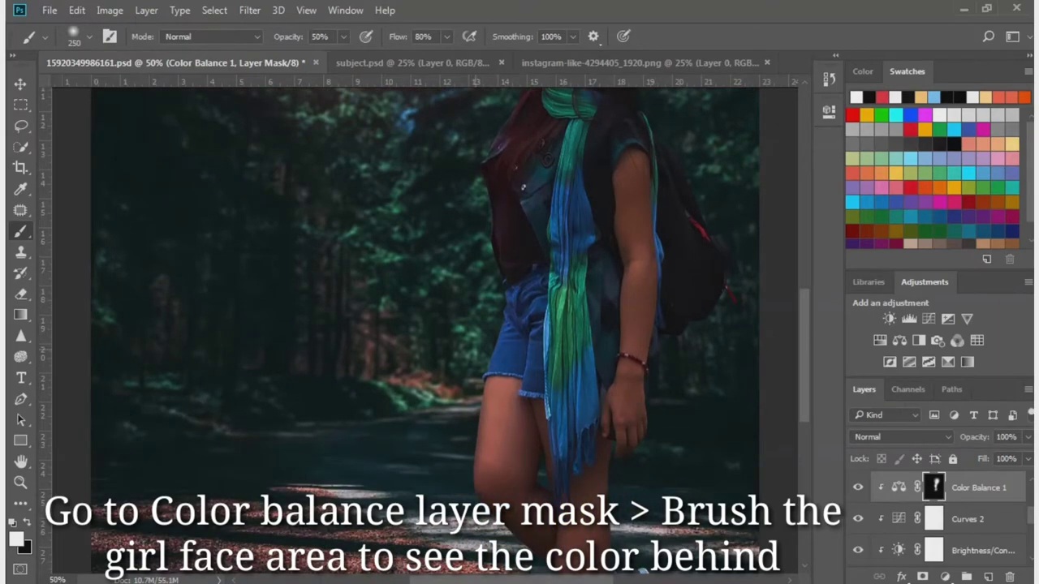
{"action": "scroll", "coordinate": [423, 324], "scroll_direction": "down", "scroll_amount": 1}
{"action": "key", "text": "bracketright"}
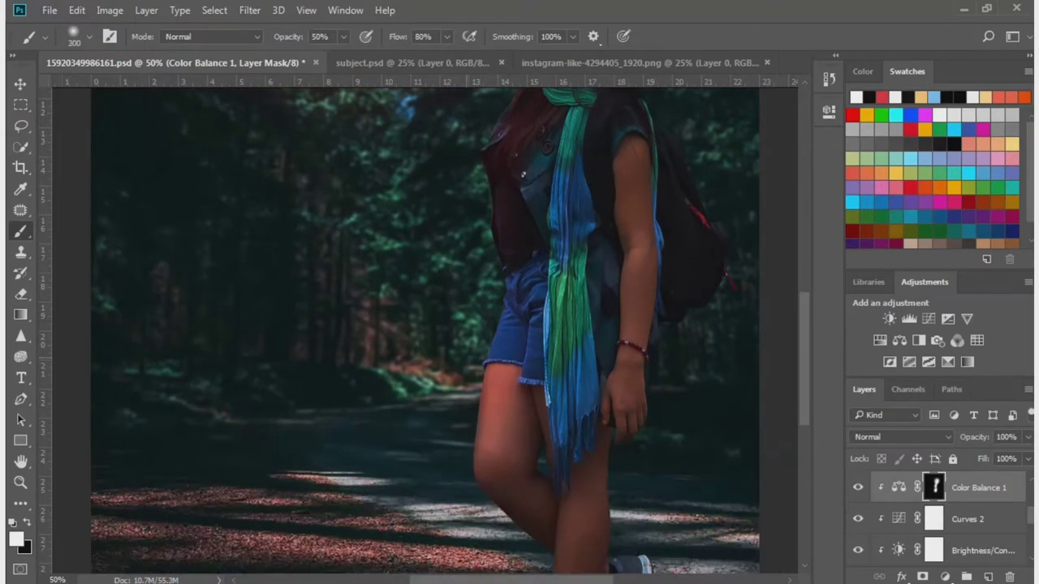
{"action": "key", "text": "ctrl+minus"}
{"action": "key", "text": "ctrl+minus"}
Add a new empty layer named 'Black' above Color Balance 1.
{"action": "left_click", "coordinate": [988, 577]}
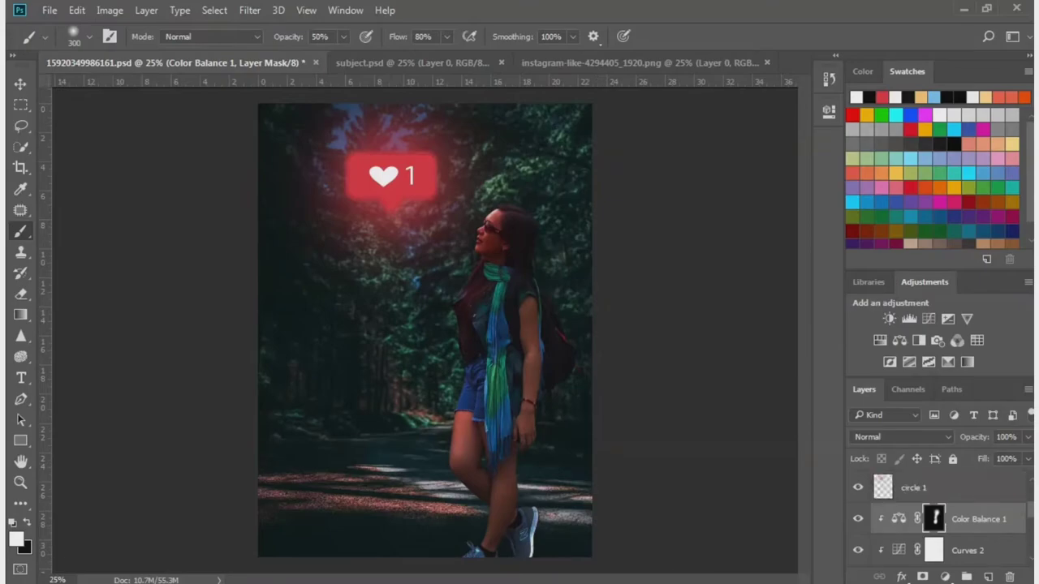
{"action": "left_click", "coordinate": [988, 577]}
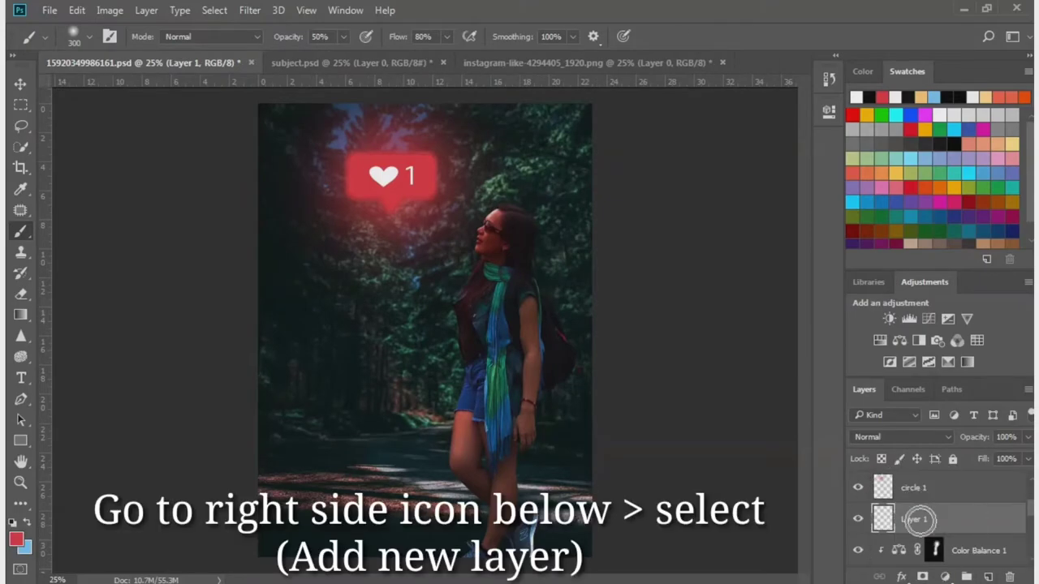
{"action": "double_click", "coordinate": [915, 519]}
{"action": "type", "text": "Black"}
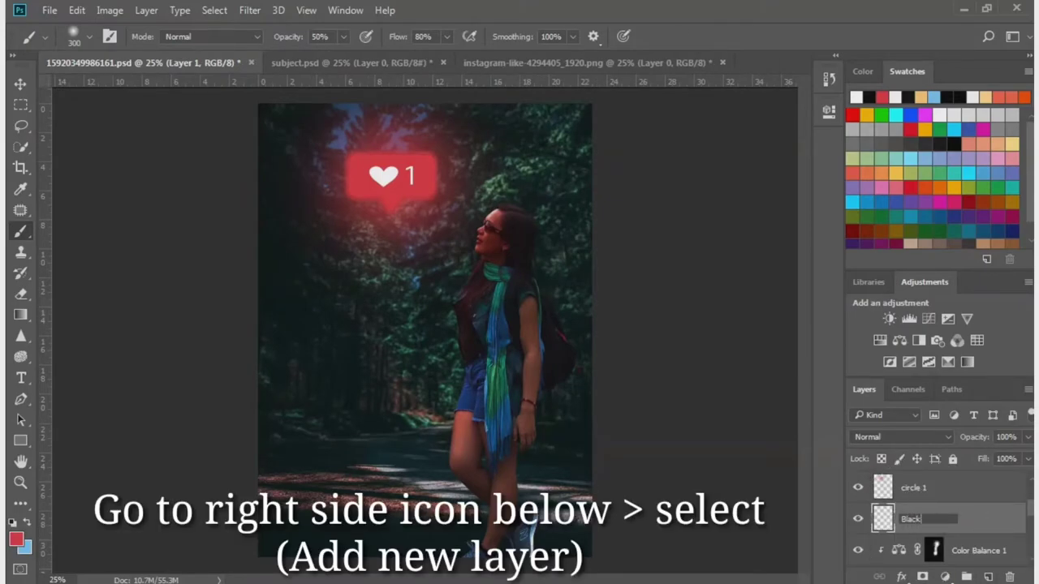
{"action": "key", "text": "Return"}
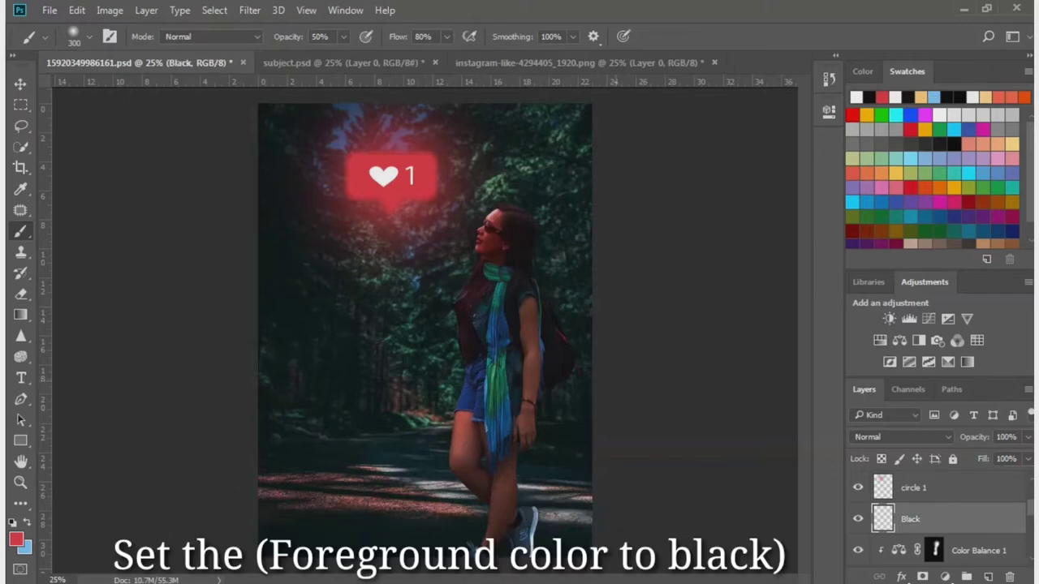
Set the foreground colour to black and the brush size to 800.
{"action": "left_click", "coordinate": [15, 540]}
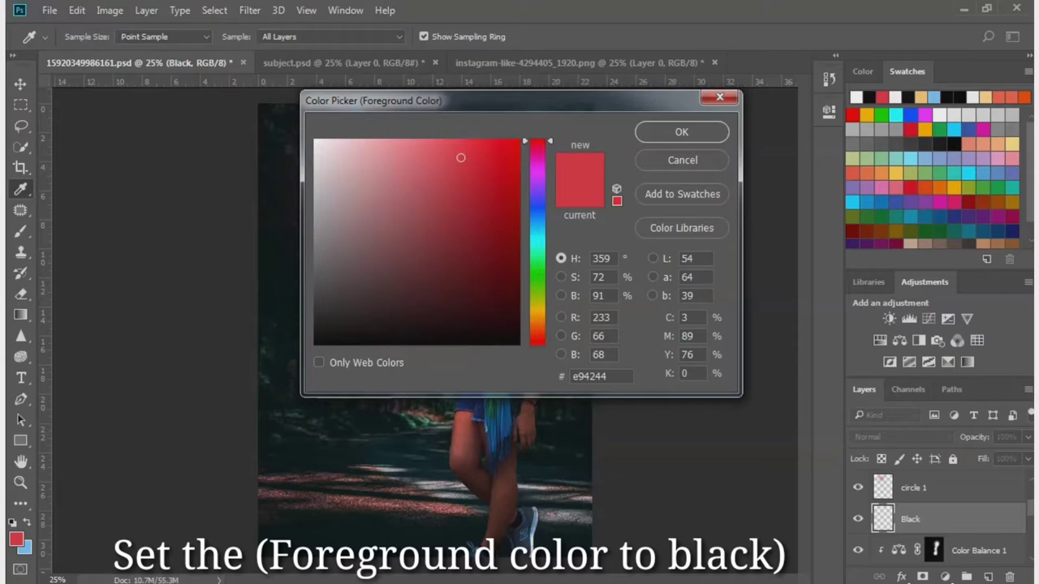
{"action": "left_click", "coordinate": [485, 339]}
{"action": "left_click", "coordinate": [682, 132]}
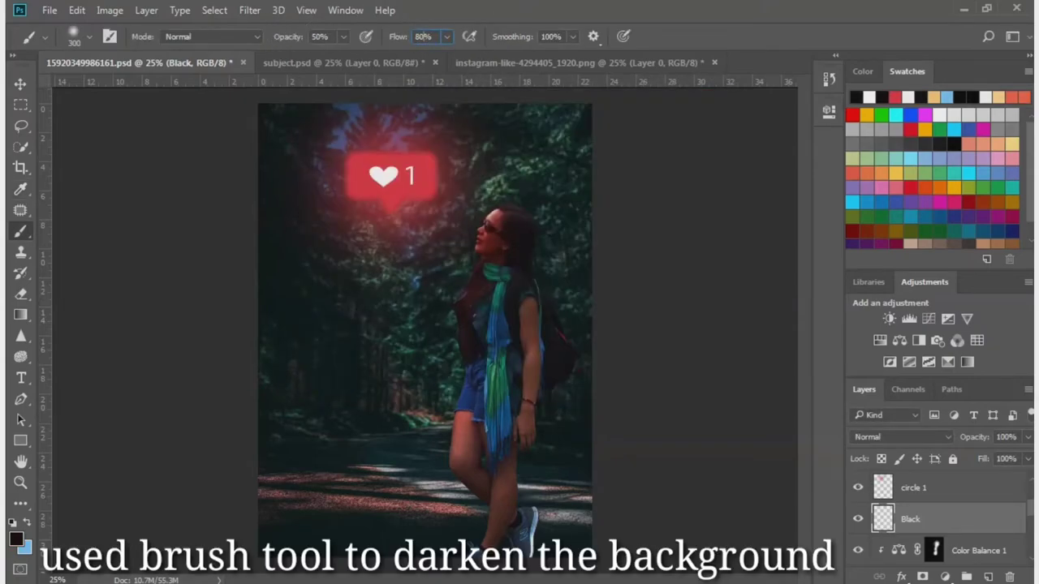
{"action": "left_click", "coordinate": [77, 37]}
{"action": "key", "text": "Return"}
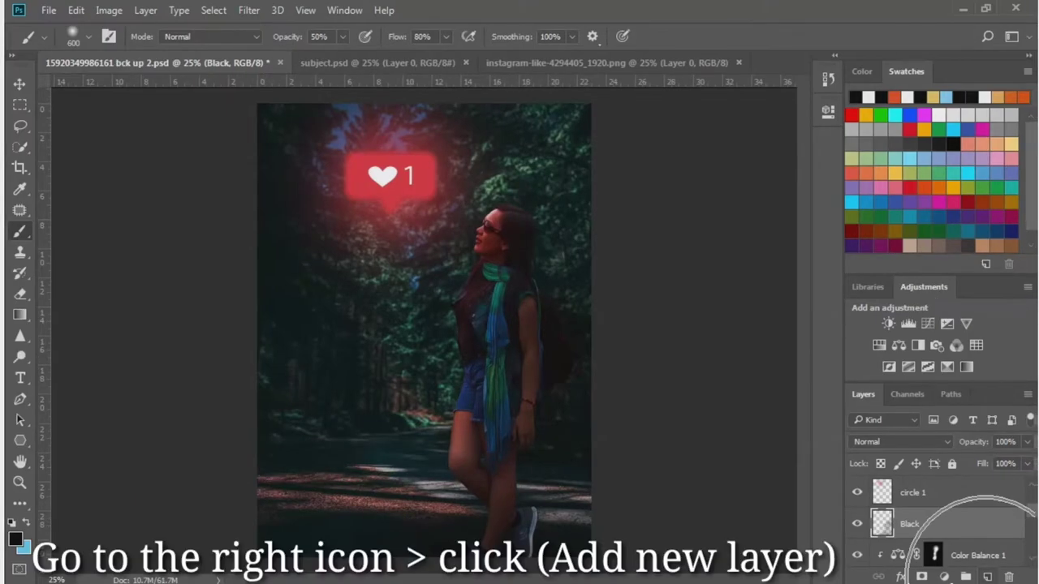
Create a layer named 'red sunglass' below Black and clip it to the layer beneath.
{"action": "left_click", "coordinate": [987, 577]}
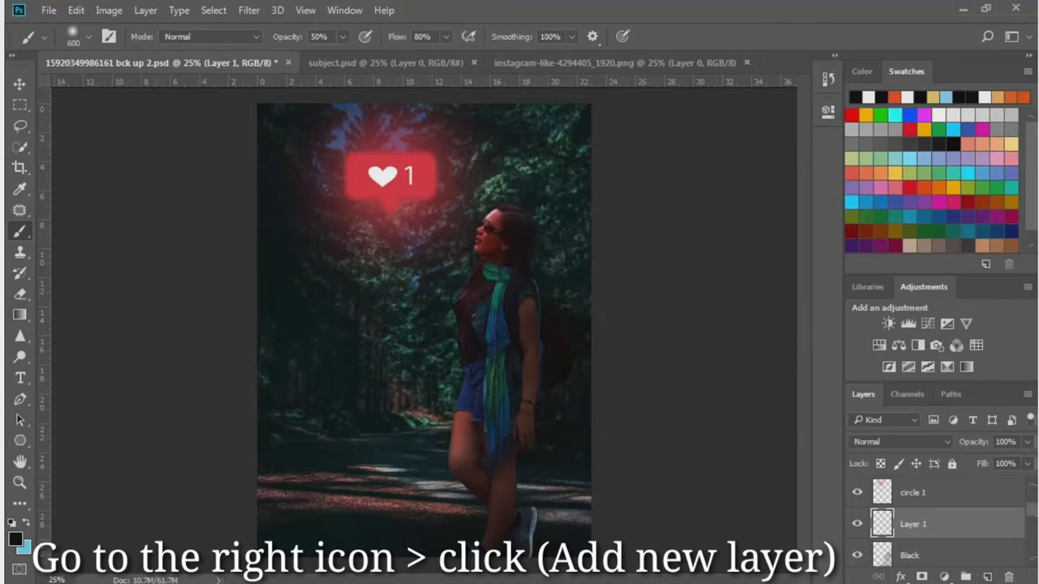
{"action": "double_click", "coordinate": [913, 524]}
{"action": "type", "text": "red"}
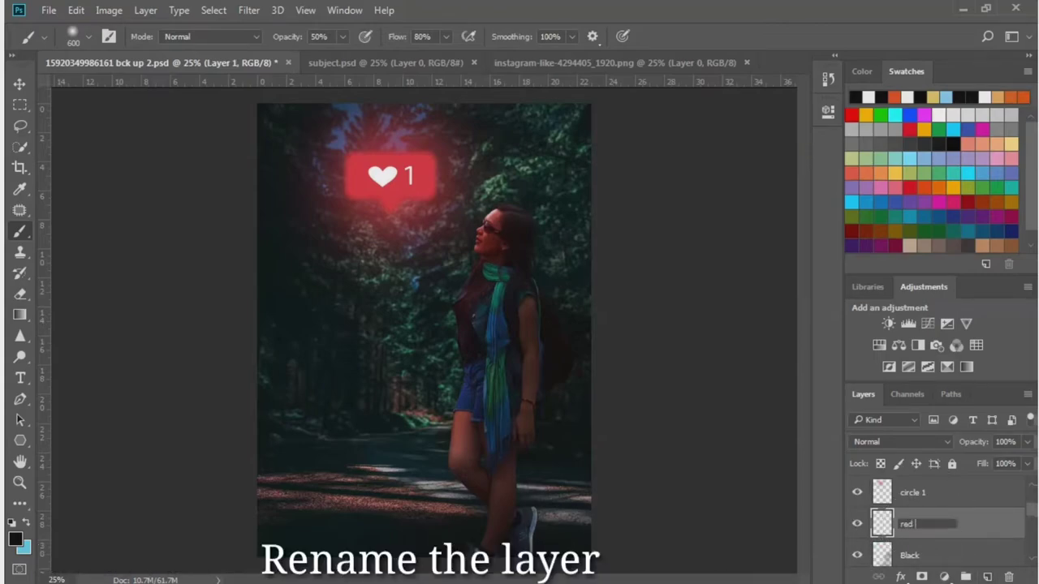
{"action": "type", "text": " sunglass"}
{"action": "key", "text": "Return"}
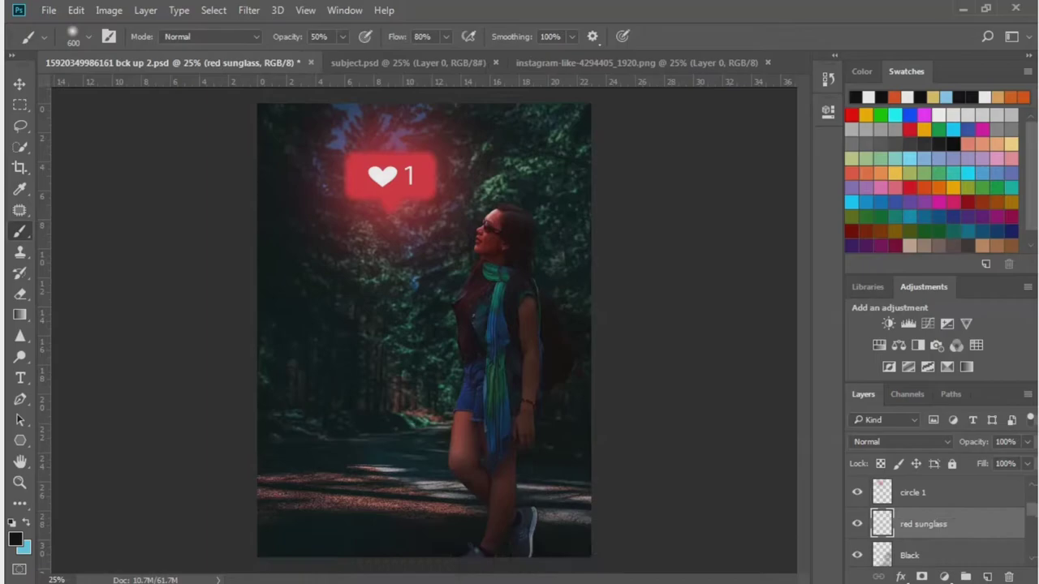
{"action": "left_click_drag", "start_coordinate": [923, 529], "coordinate": [923, 561]}
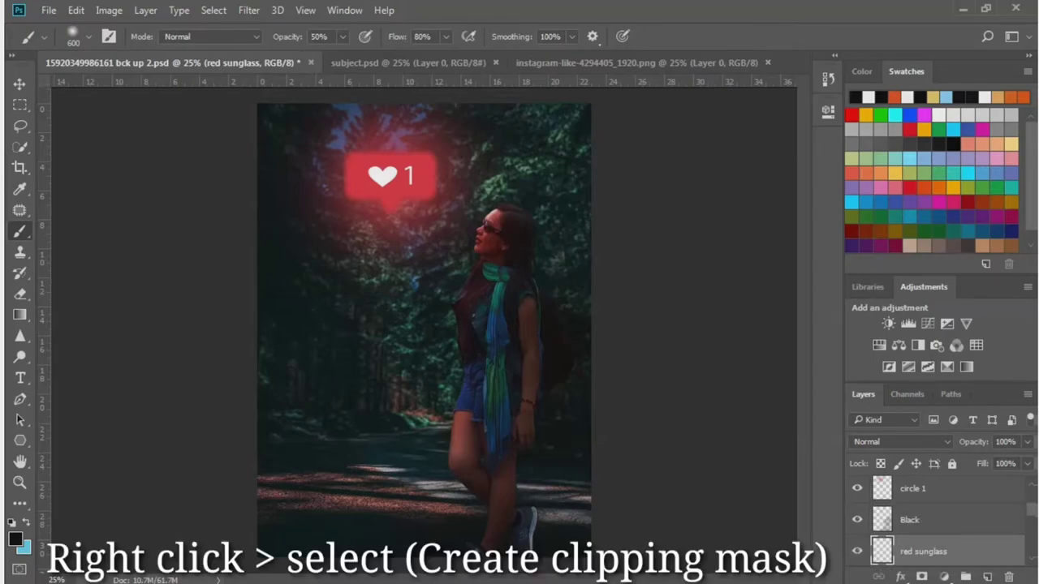
{"action": "right_click", "coordinate": [923, 551]}
{"action": "left_click", "coordinate": [755, 341]}
Zoom in and pan to frame the woman's face and sunglasses.
{"action": "key", "text": "ctrl+plus"}
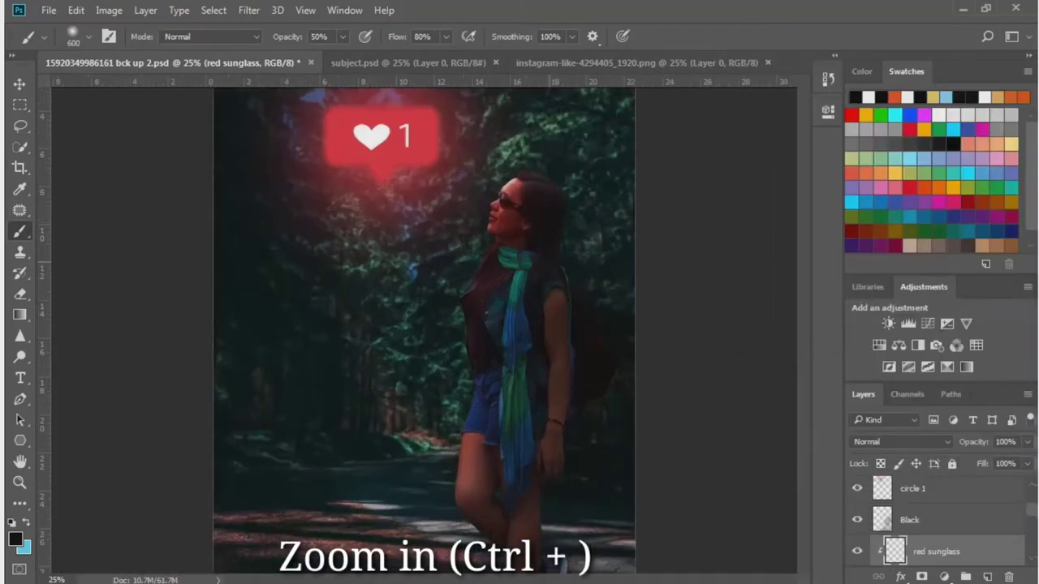
{"action": "key", "text": "ctrl+plus"}
{"action": "key", "text": "ctrl+plus"}
{"action": "key", "text": "ctrl+plus"}
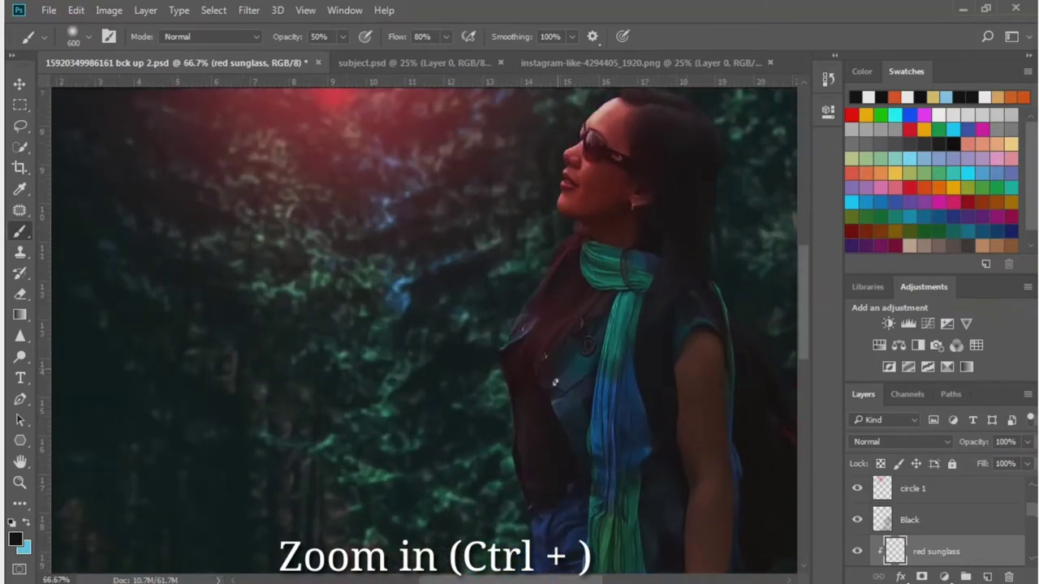
{"action": "scroll", "coordinate": [423, 325], "scroll_direction": "up", "scroll_amount": 3}
{"action": "key", "text": "ctrl+plus"}
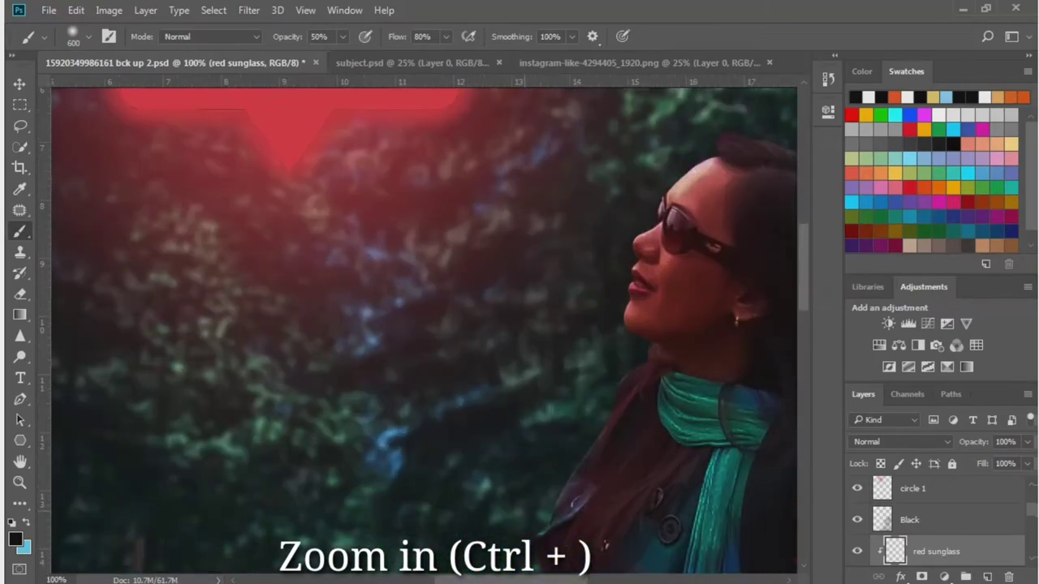
{"action": "scroll", "coordinate": [425, 325], "scroll_direction": "right", "scroll_amount": 3}
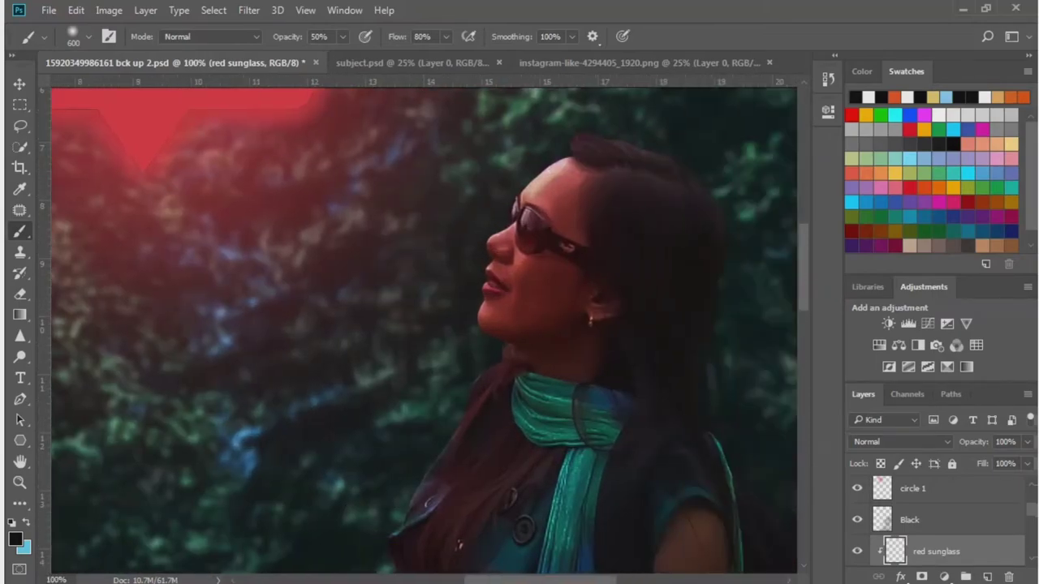
{"action": "scroll", "coordinate": [425, 325], "scroll_direction": "right", "scroll_amount": 1}
{"action": "scroll", "coordinate": [424, 325], "scroll_direction": "right", "scroll_amount": 1}
{"action": "scroll", "coordinate": [424, 325], "scroll_direction": "right", "scroll_amount": 1}
{"action": "scroll", "coordinate": [425, 325], "scroll_direction": "up", "scroll_amount": 1}
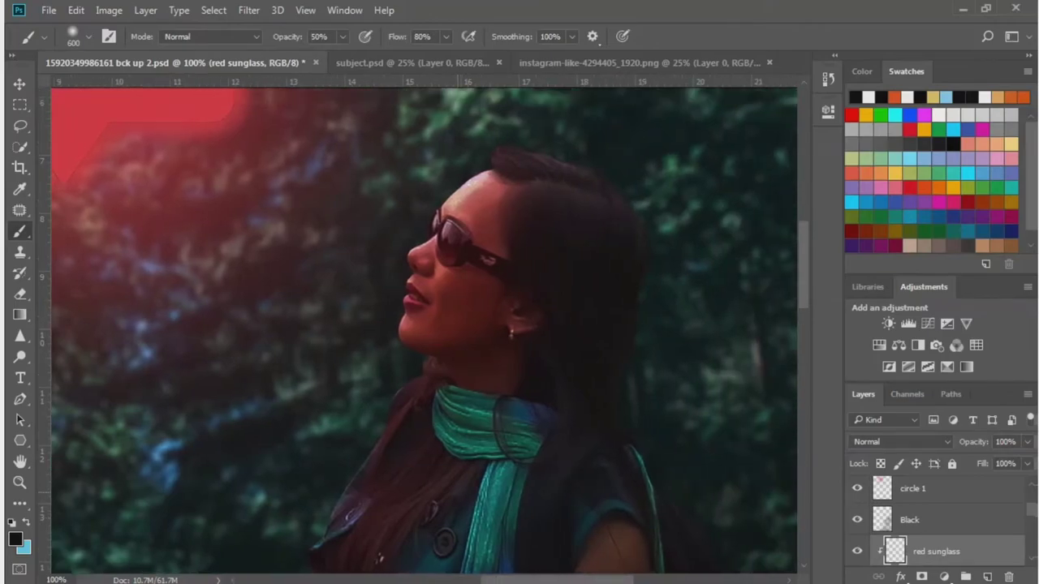
{"action": "scroll", "coordinate": [425, 324], "scroll_direction": "up", "scroll_amount": 1}
{"action": "scroll", "coordinate": [424, 325], "scroll_direction": "up", "scroll_amount": 1}
{"action": "scroll", "coordinate": [425, 324], "scroll_direction": "up", "scroll_amount": 2}
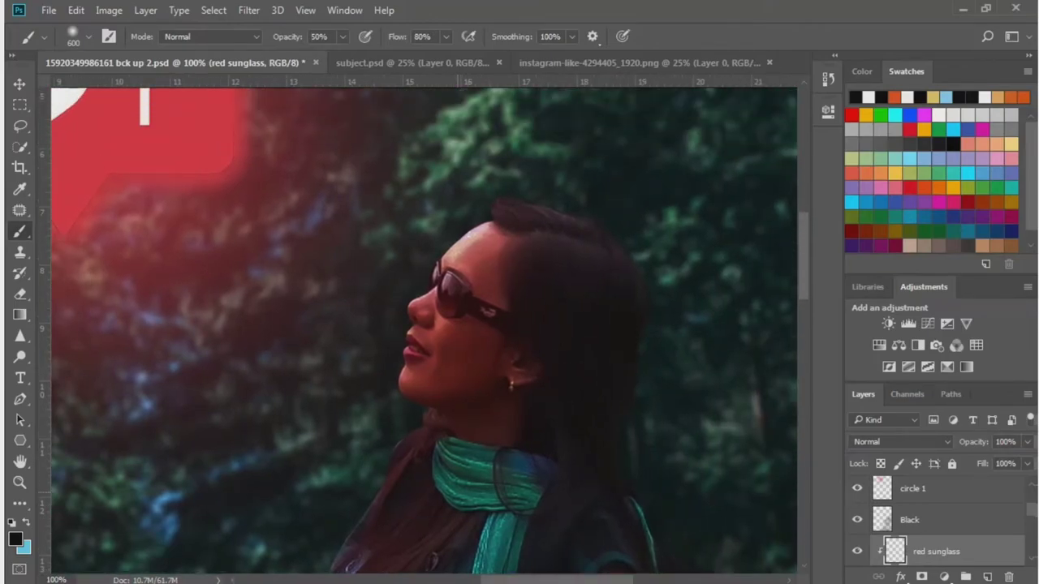
{"action": "key", "text": "ctrl+plus"}
{"action": "scroll", "coordinate": [424, 330], "scroll_direction": "left", "scroll_amount": 3}
{"action": "scroll", "coordinate": [423, 330], "scroll_direction": "left", "scroll_amount": 3}
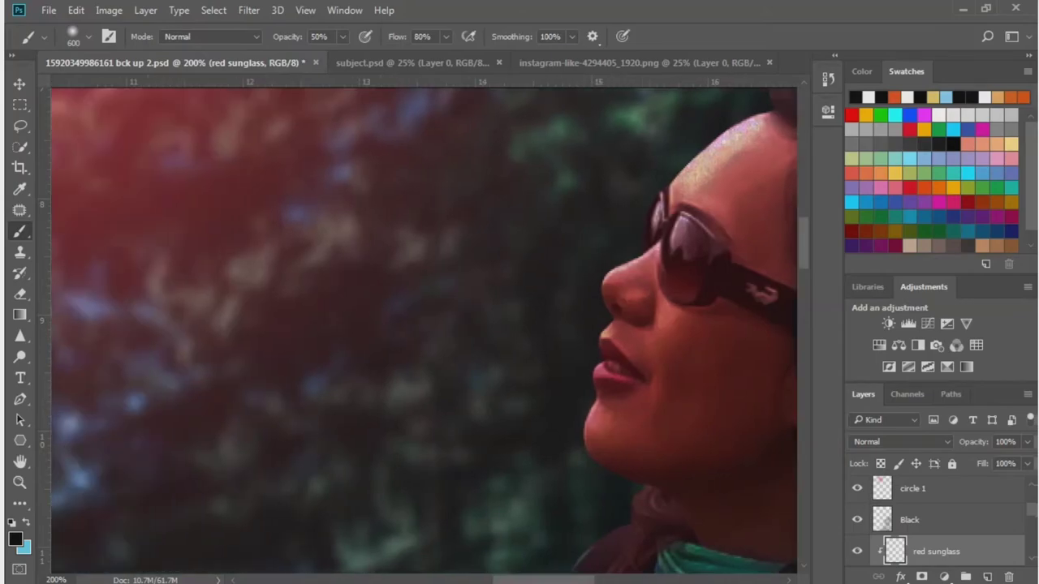
{"action": "scroll", "coordinate": [419, 331], "scroll_direction": "up", "scroll_amount": 2}
Set up a small soft round brush with foreground colour e94244.
{"action": "right_click", "coordinate": [701, 320]}
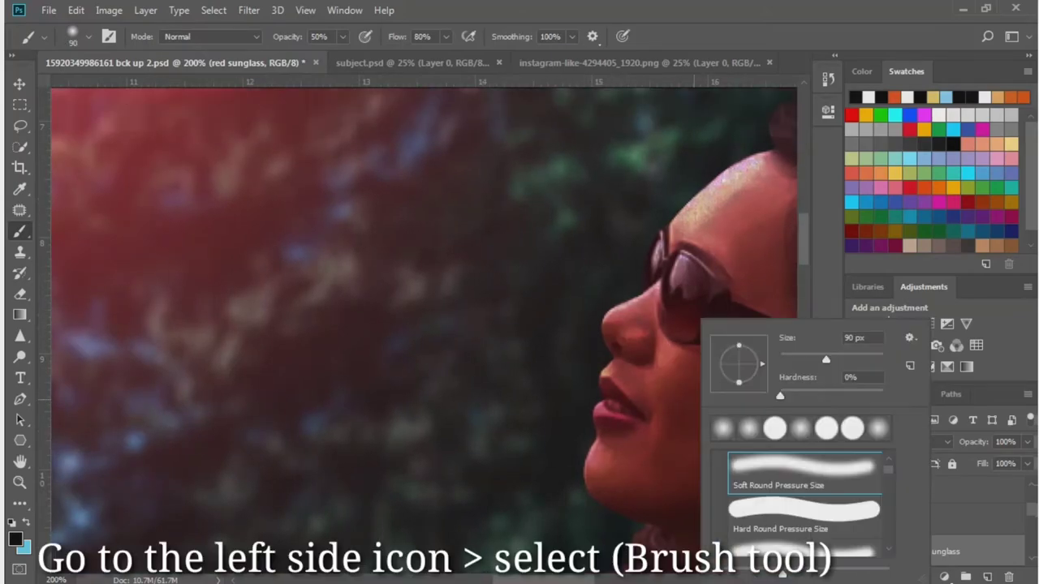
{"action": "mouse_move", "coordinate": [762, 363]}
{"action": "left_mouse_down"}
{"action": "mouse_move", "coordinate": [748, 343]}
{"action": "mouse_move", "coordinate": [744, 366]}
{"action": "left_mouse_up"}
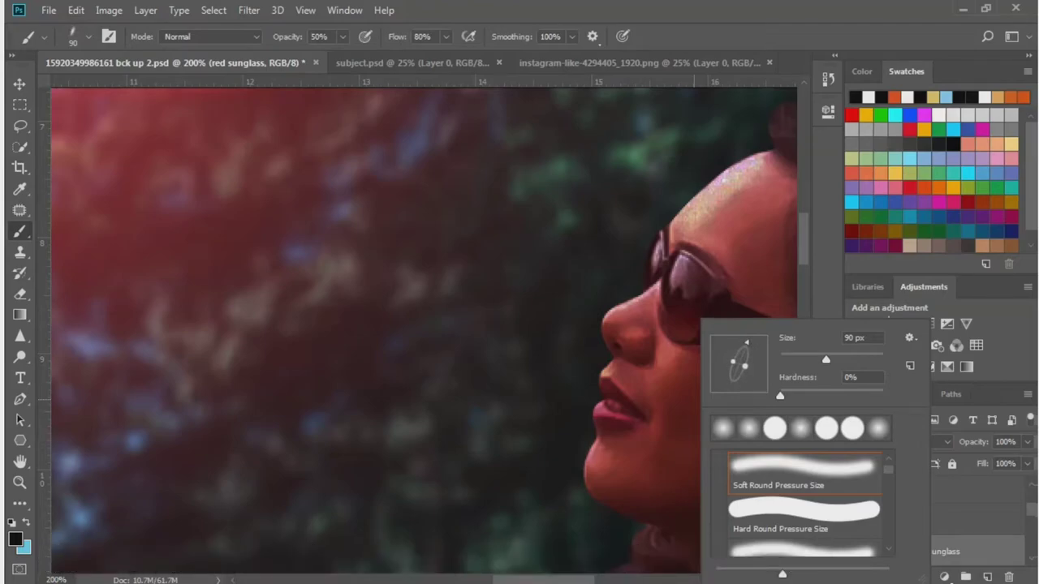
{"action": "key", "text": "Return"}
{"action": "scroll", "coordinate": [422, 324], "scroll_direction": "up", "scroll_amount": 2}
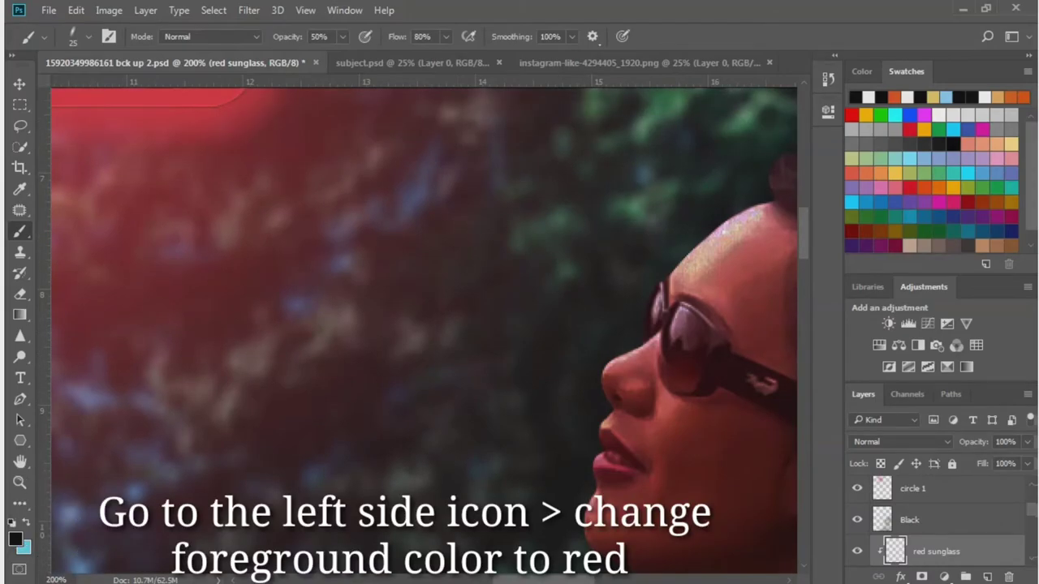
{"action": "left_click", "coordinate": [13, 539]}
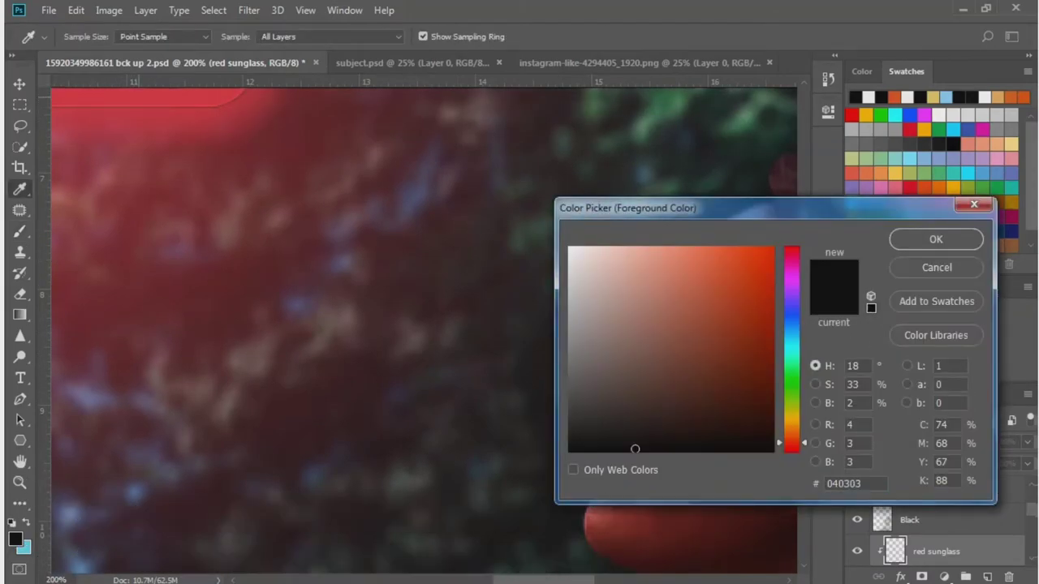
{"action": "left_click", "coordinate": [139, 97]}
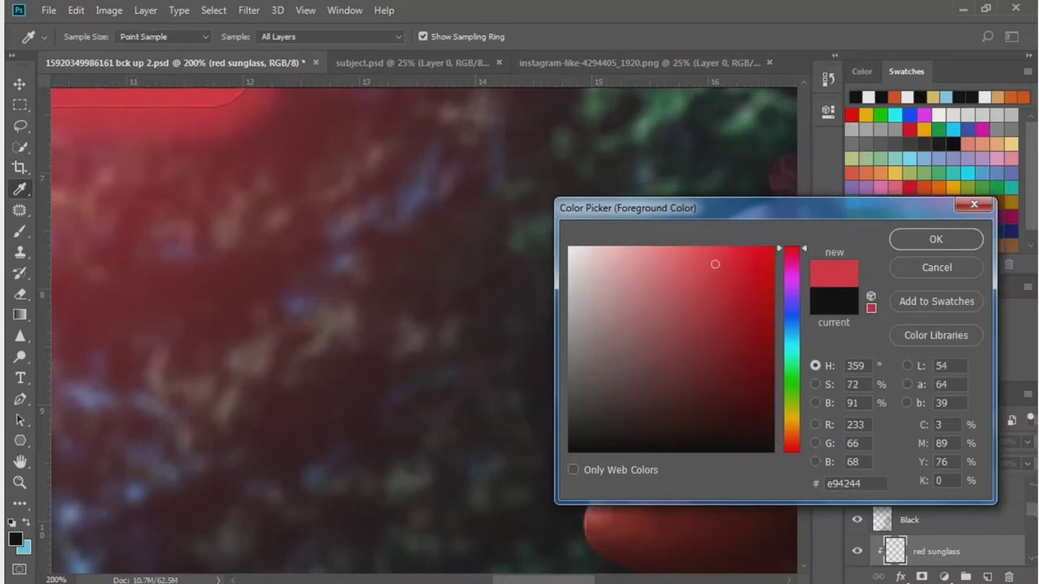
{"action": "left_click", "coordinate": [936, 239]}
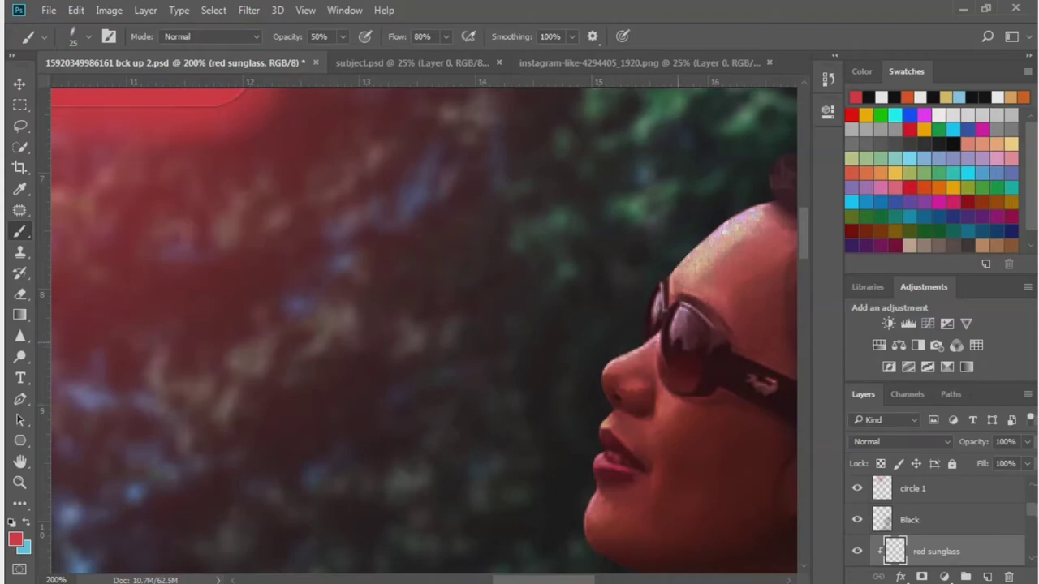
Paint red over the sunglass lenses and frame edge, adjusting brush size as needed.
{"action": "left_click", "coordinate": [678, 344]}
{"action": "left_click_drag", "start_coordinate": [648, 307], "coordinate": [649, 326]}
{"action": "key", "text": "bracketleft"}
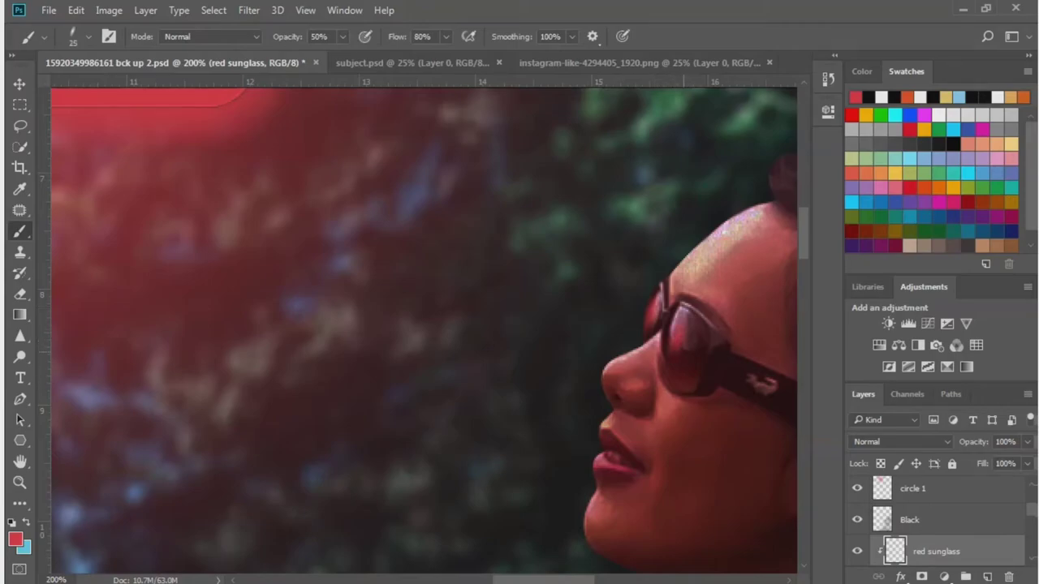
{"action": "left_click_drag", "start_coordinate": [680, 336], "coordinate": [683, 354]}
{"action": "key", "text": "bracketright"}
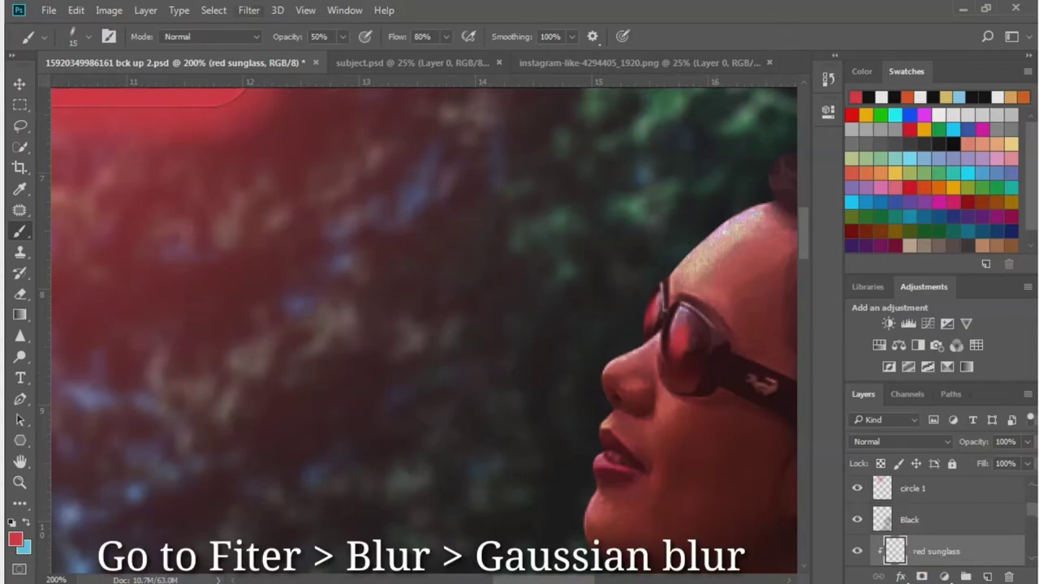
Blur the red sunglass paint with a Gaussian Blur of radius 3.2 px.
{"action": "key", "text": "alt+t"}
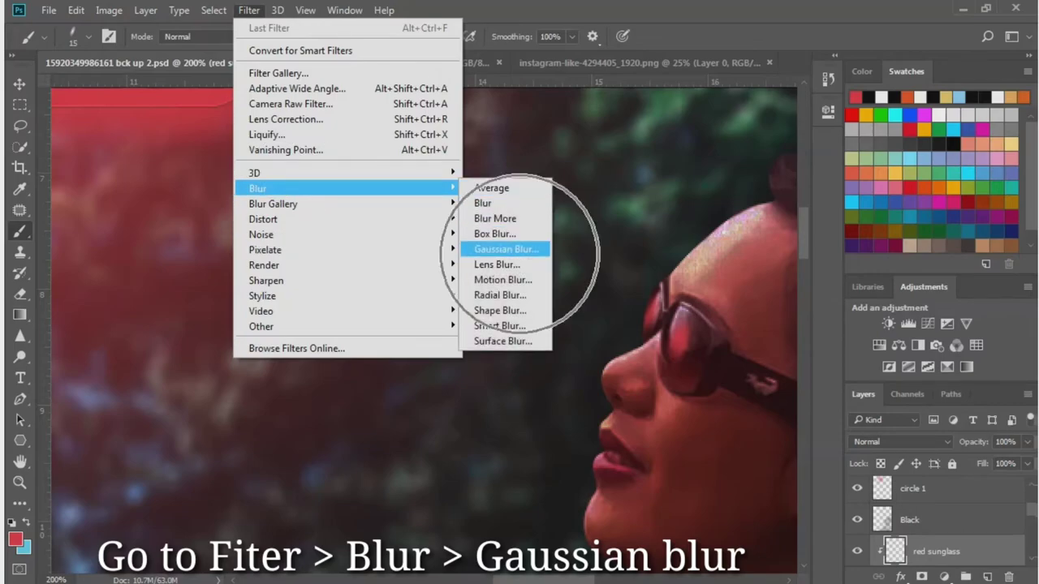
{"action": "left_click", "coordinate": [506, 250]}
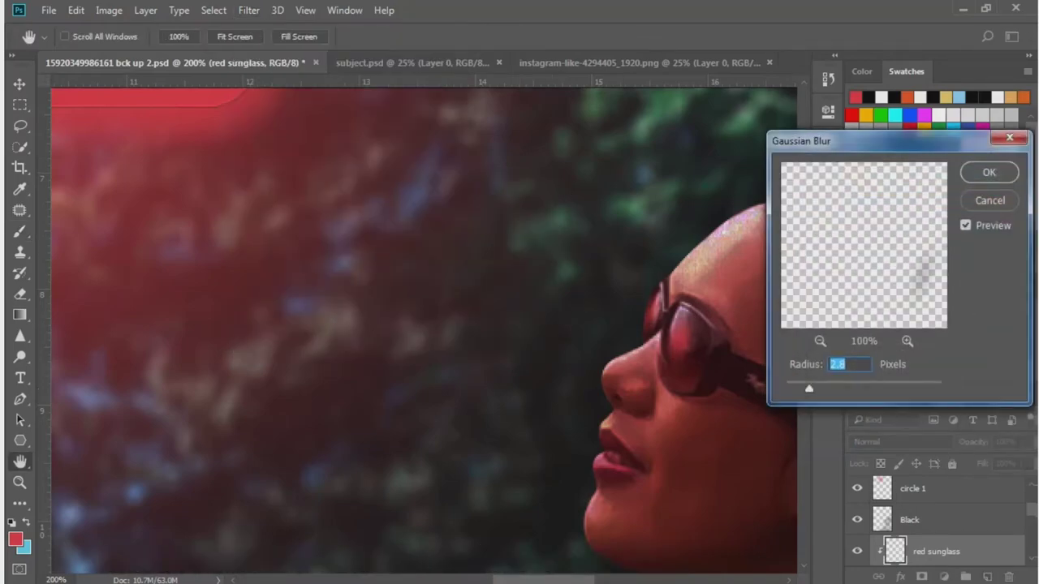
{"action": "key", "text": "Up"}
{"action": "key", "text": "Up"}
{"action": "key", "text": "Up"}
{"action": "key", "text": "Return"}
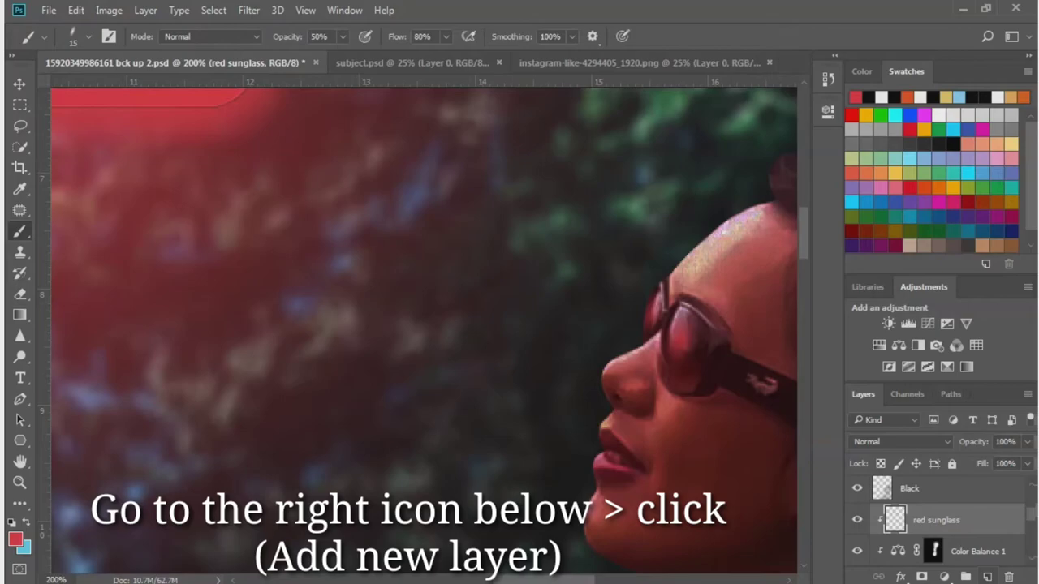
Add a clipped empty layer named 'red middle' beneath red sunglass.
{"action": "left_click", "coordinate": [988, 577]}
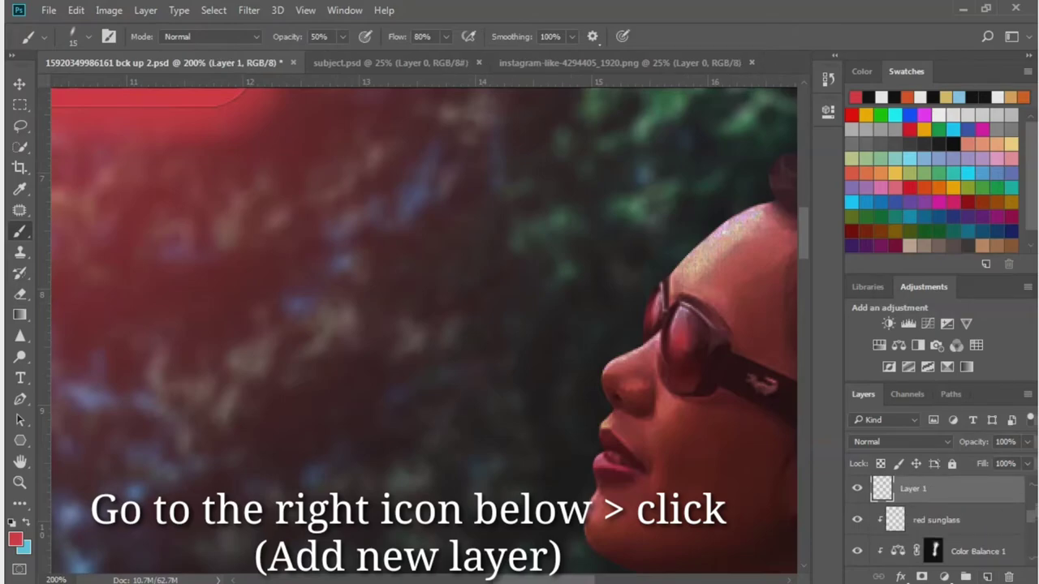
{"action": "left_click_drag", "start_coordinate": [914, 488], "coordinate": [913, 532]}
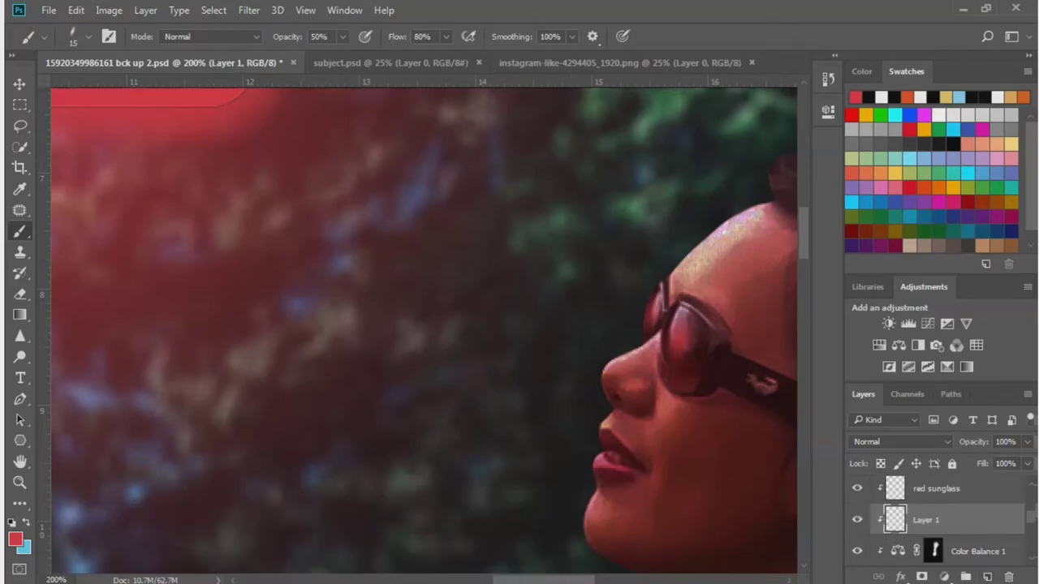
{"action": "double_click", "coordinate": [926, 521]}
{"action": "type", "text": "re"}
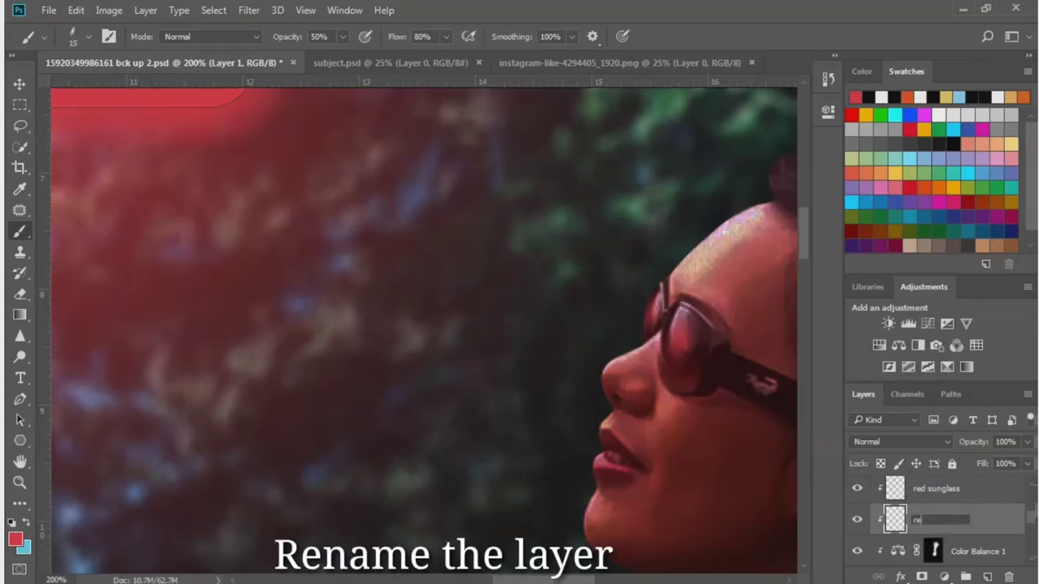
{"action": "type", "text": "d middle"}
{"action": "key", "text": "Return"}
Lower red sunglass's fill to 82%, then reselect red middle and zoom out.
{"action": "key", "text": "alt+bracketright"}
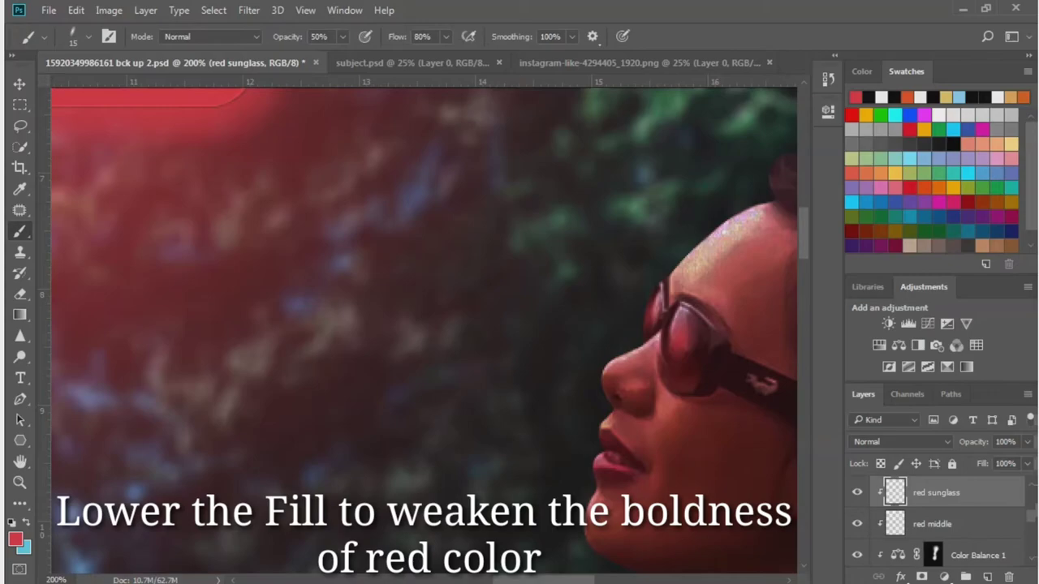
{"action": "left_click", "coordinate": [1027, 463]}
{"action": "left_click_drag", "start_coordinate": [1024, 483], "coordinate": [1013, 483]}
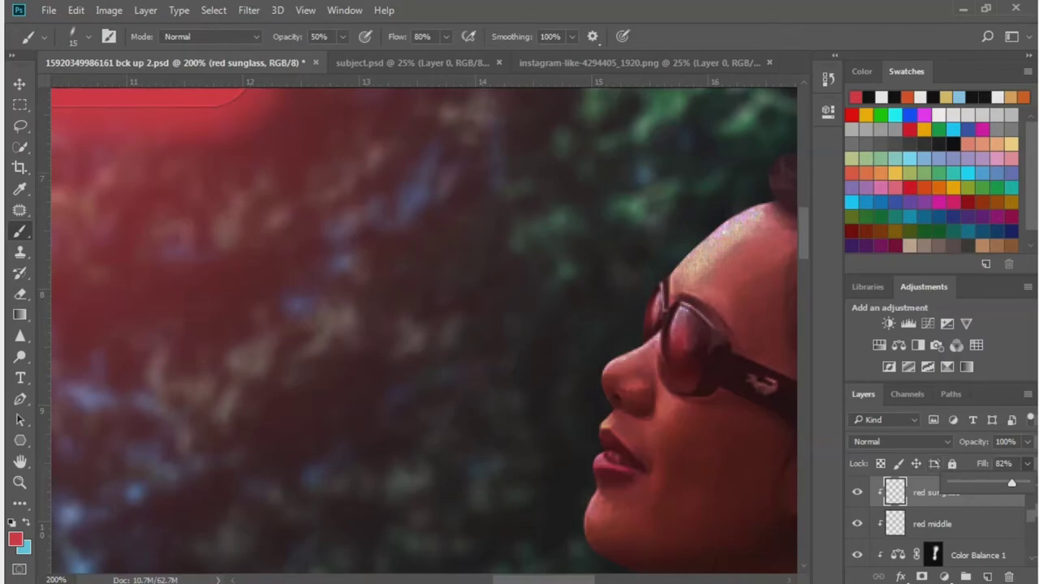
{"action": "left_click", "coordinate": [934, 524]}
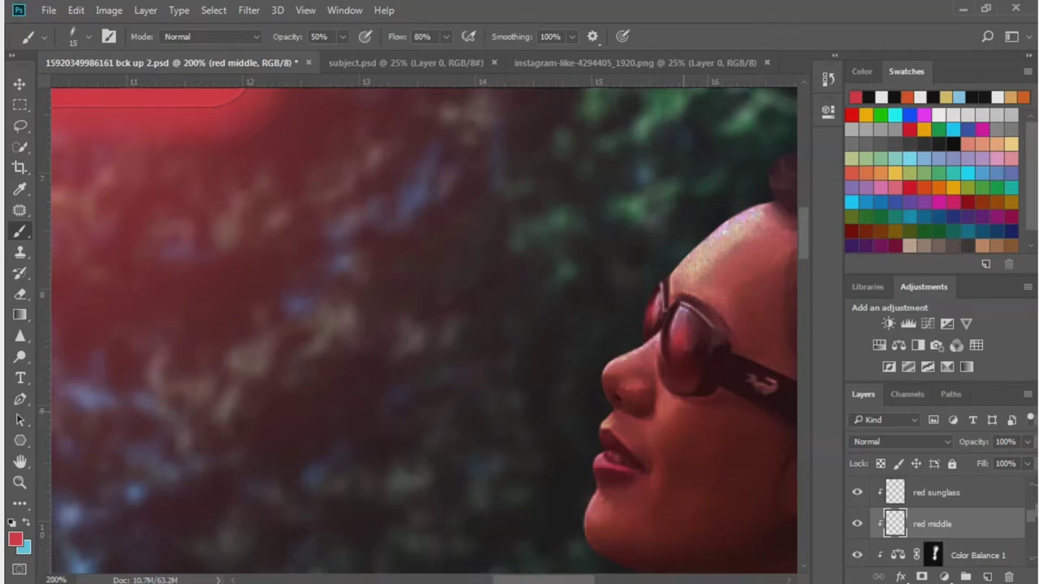
{"action": "key", "text": "ctrl+minus"}
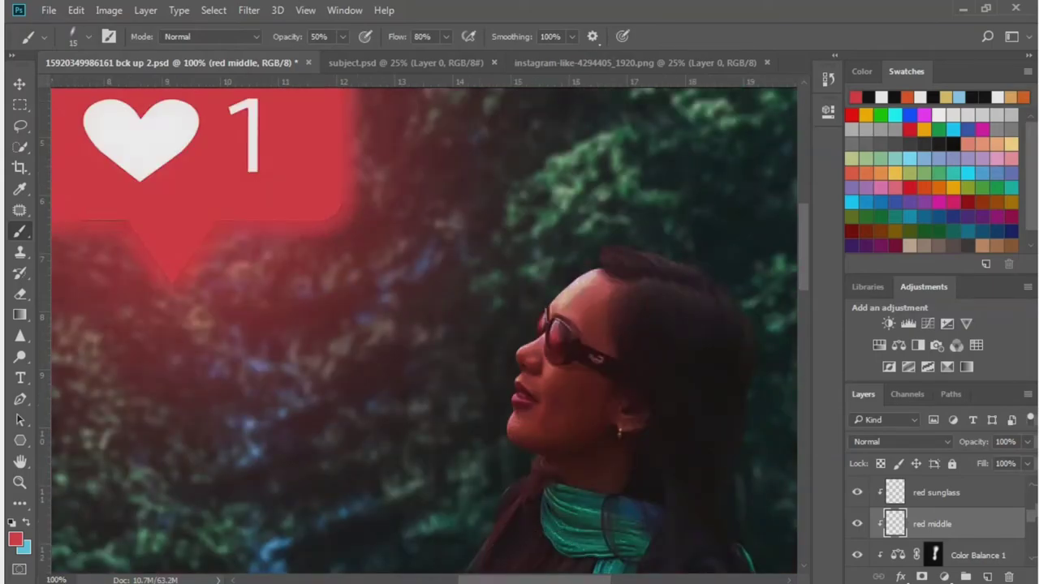
{"action": "scroll", "coordinate": [422, 325], "scroll_direction": "right", "scroll_amount": 5}
{"action": "scroll", "coordinate": [422, 325], "scroll_direction": "down", "scroll_amount": 2}
{"action": "scroll", "coordinate": [422, 325], "scroll_direction": "down", "scroll_amount": 2}
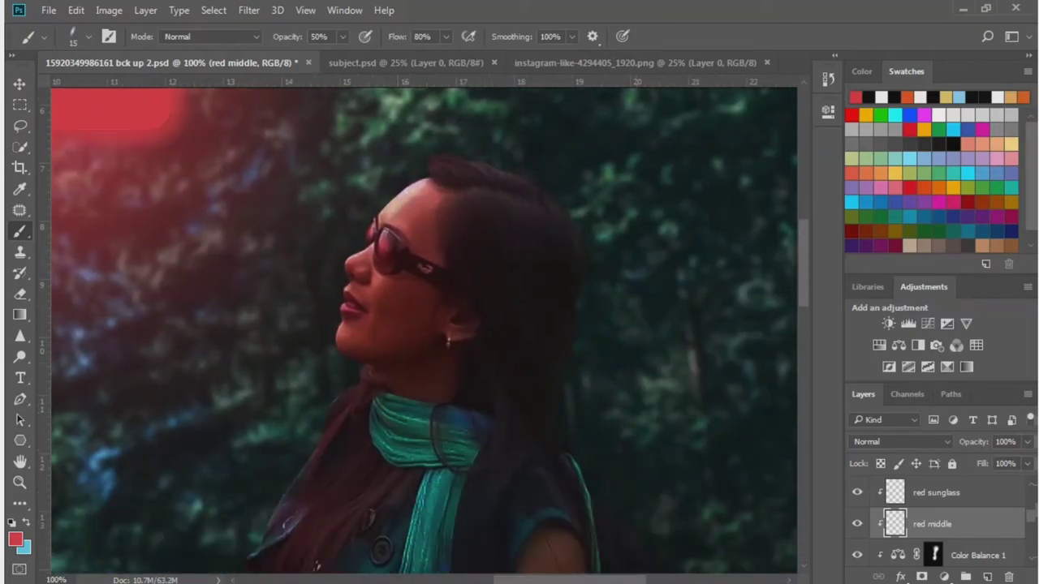
Add a new layer named 'hair highlights' directly below the red middle layer.
{"action": "left_click", "coordinate": [988, 577]}
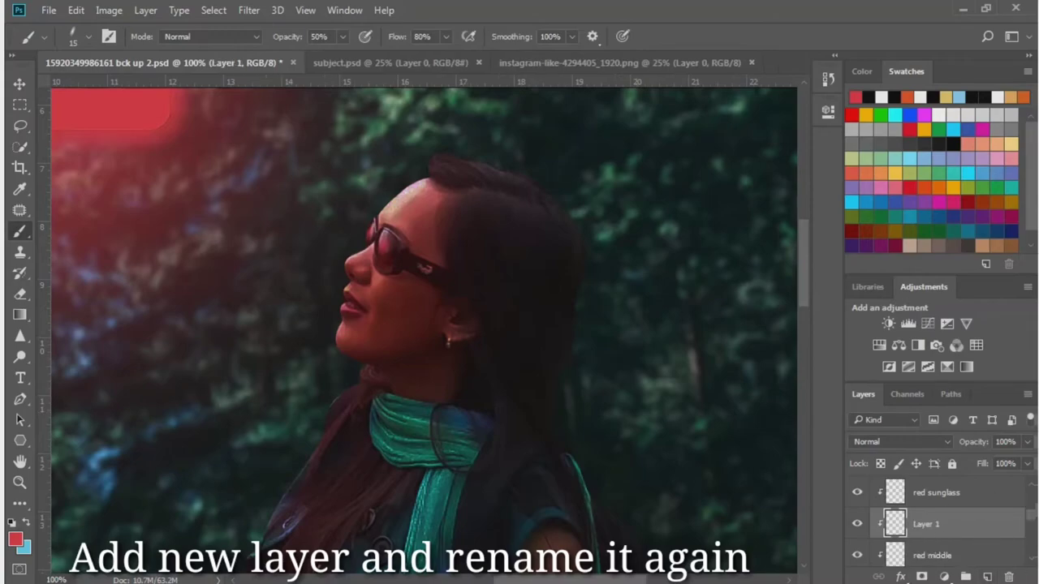
{"action": "left_click_drag", "start_coordinate": [925, 524], "coordinate": [926, 564]}
{"action": "double_click", "coordinate": [926, 551]}
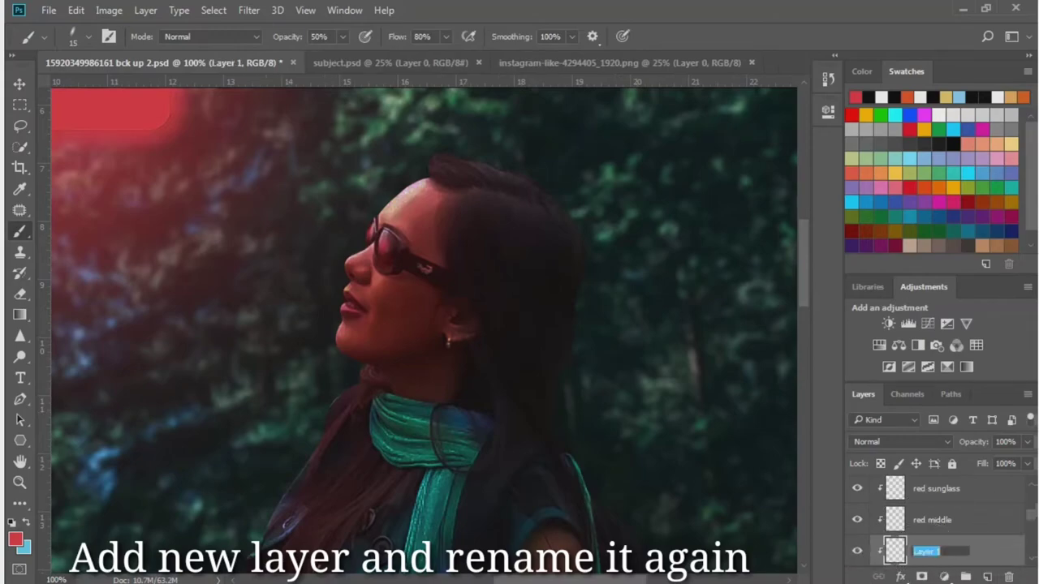
{"action": "type", "text": "hair hig"}
{"action": "type", "text": "hlights"}
{"action": "key", "text": "Return"}
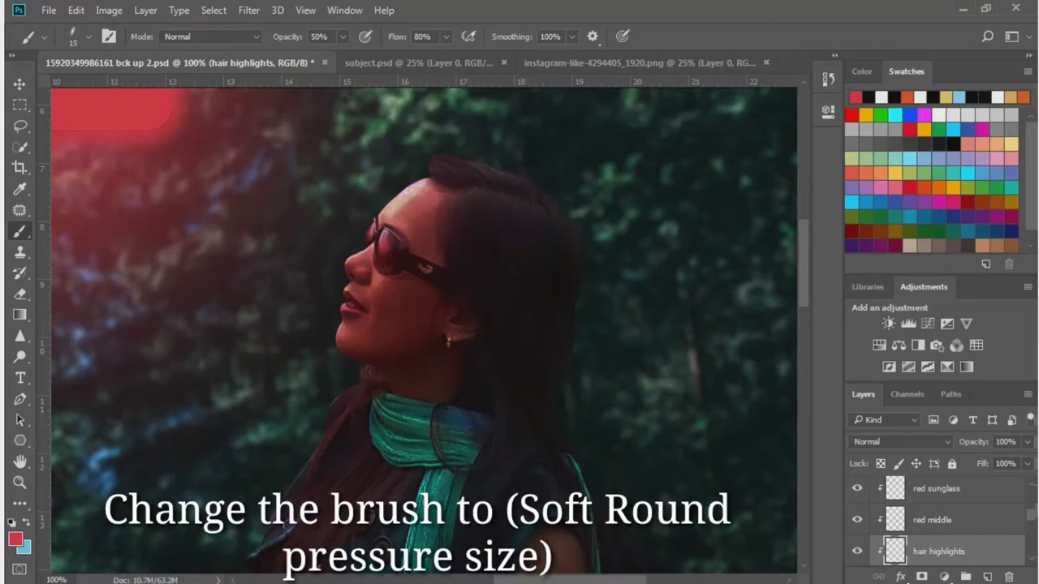
With a soft round pressure-size brush, paint red across the top of her hair and down a strand.
{"action": "left_click", "coordinate": [88, 37]}
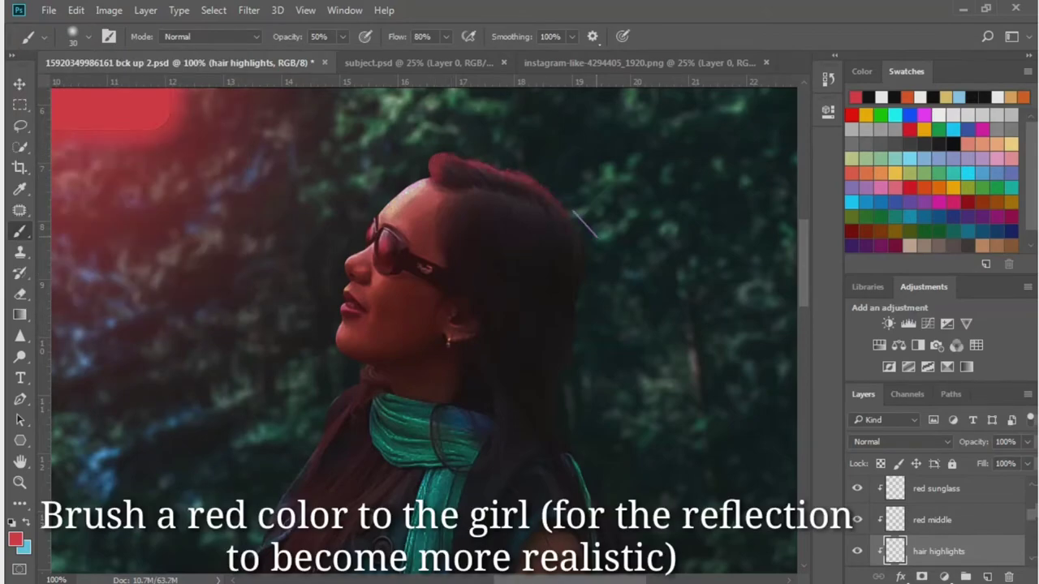
{"action": "left_click_drag", "start_coordinate": [452, 186], "coordinate": [553, 196]}
{"action": "left_click_drag", "start_coordinate": [455, 202], "coordinate": [508, 436]}
{"action": "scroll", "coordinate": [509, 436], "scroll_direction": "down", "scroll_amount": 5}
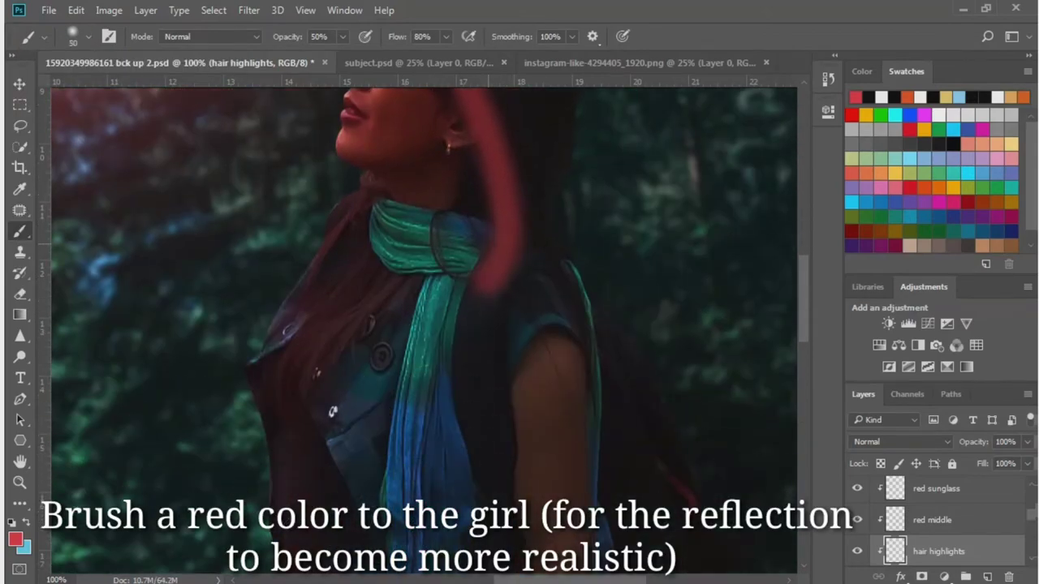
{"action": "left_click_drag", "start_coordinate": [475, 276], "coordinate": [464, 357]}
{"action": "scroll", "coordinate": [471, 325], "scroll_direction": "up", "scroll_amount": 2}
{"action": "scroll", "coordinate": [471, 325], "scroll_direction": "up", "scroll_amount": 2}
{"action": "scroll", "coordinate": [330, 528], "scroll_direction": "up", "scroll_amount": 1}
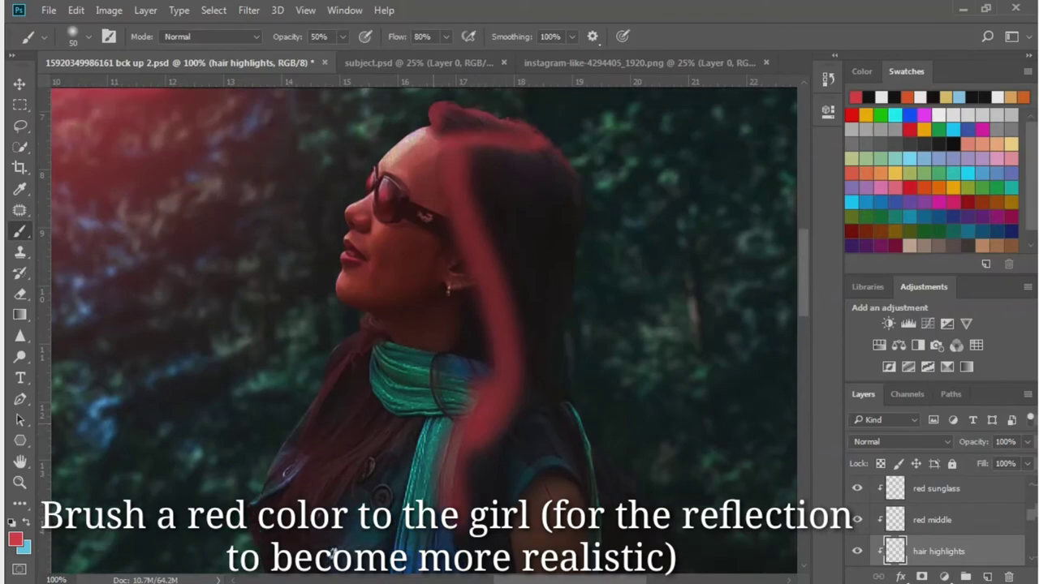
{"action": "scroll", "coordinate": [331, 528], "scroll_direction": "down", "scroll_amount": 1}
Paint more red on the hair left of the neck and down toward her chest.
{"action": "mouse_move", "coordinate": [372, 299]}
{"action": "left_mouse_down"}
{"action": "mouse_move", "coordinate": [296, 415]}
{"action": "mouse_move", "coordinate": [357, 276]}
{"action": "mouse_move", "coordinate": [333, 390]}
{"action": "left_mouse_up"}
{"action": "scroll", "coordinate": [332, 424], "scroll_direction": "down", "scroll_amount": 3}
{"action": "scroll", "coordinate": [349, 325], "scroll_direction": "down", "scroll_amount": 2}
{"action": "scroll", "coordinate": [349, 325], "scroll_direction": "down", "scroll_amount": 2}
{"action": "scroll", "coordinate": [325, 366], "scroll_direction": "down", "scroll_amount": 2}
{"action": "left_click_drag", "start_coordinate": [293, 252], "coordinate": [296, 397]}
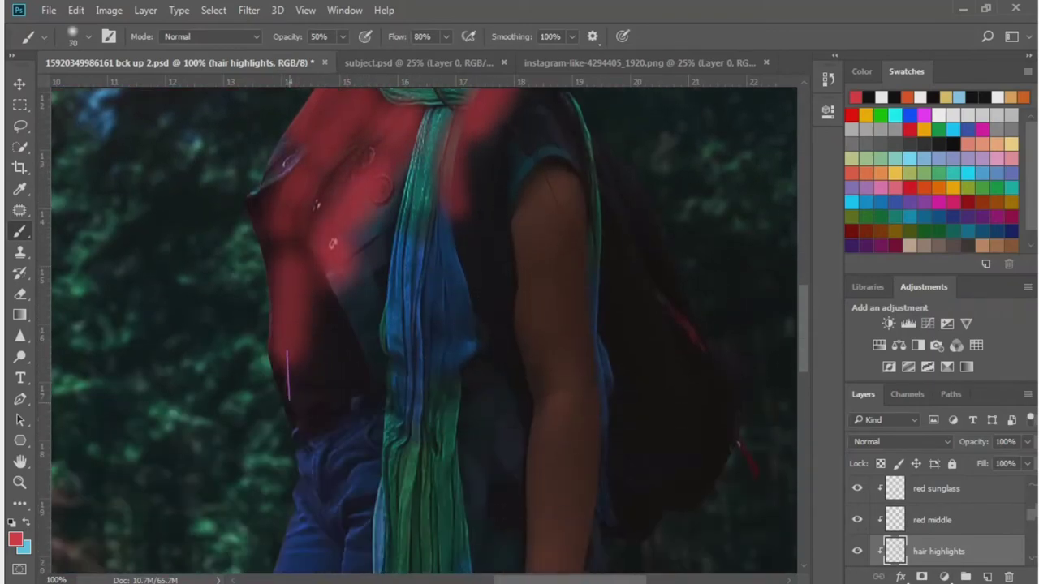
{"action": "scroll", "coordinate": [324, 365], "scroll_direction": "down", "scroll_amount": 2}
{"action": "scroll", "coordinate": [325, 365], "scroll_direction": "down", "scroll_amount": 2}
{"action": "scroll", "coordinate": [325, 365], "scroll_direction": "up", "scroll_amount": 5}
{"action": "key", "text": "ctrl+minus"}
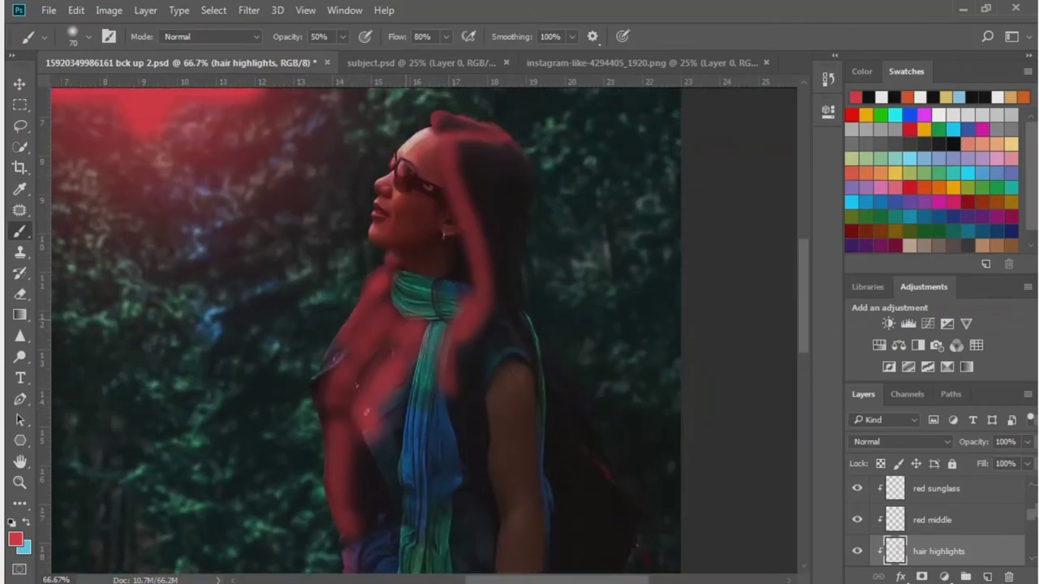
Gaussian-blur the hair highlights strokes at about 4.4 px radius and lower the layer fill to 45%.
{"action": "left_click", "coordinate": [249, 10]}
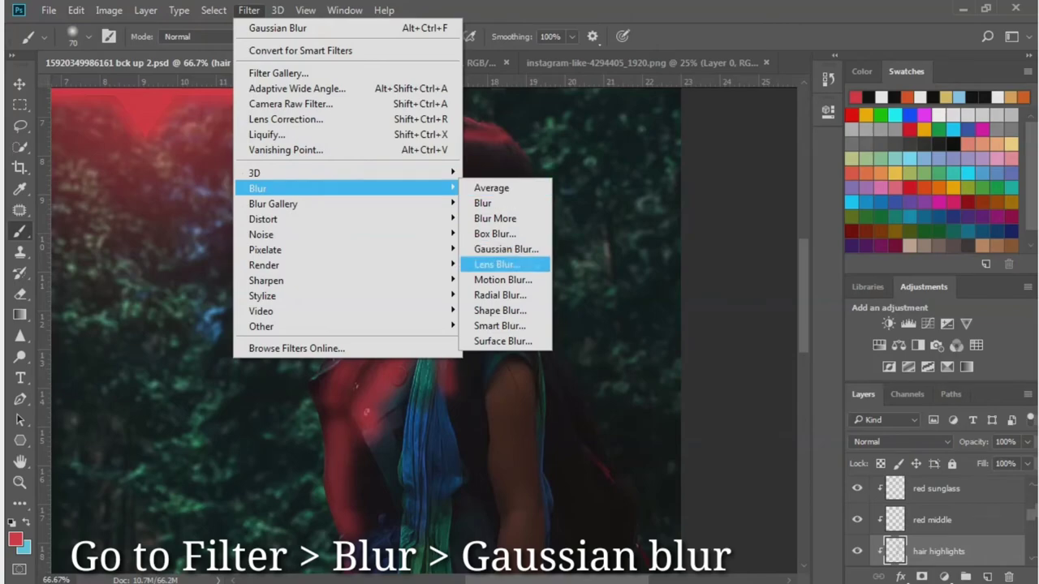
{"action": "left_click", "coordinate": [506, 249]}
{"action": "type", "text": "3.2"}
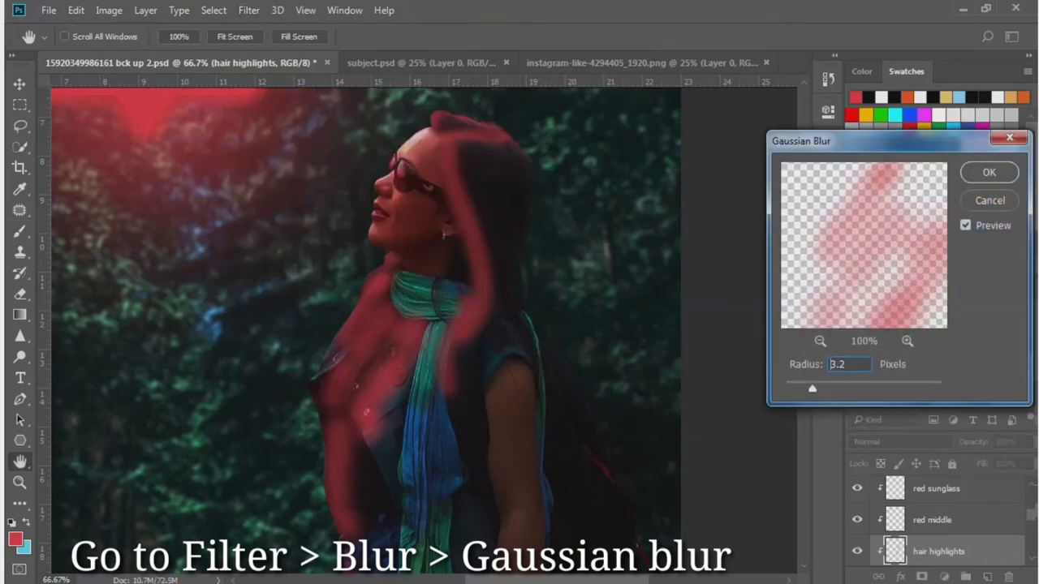
{"action": "key", "text": "shift+Up"}
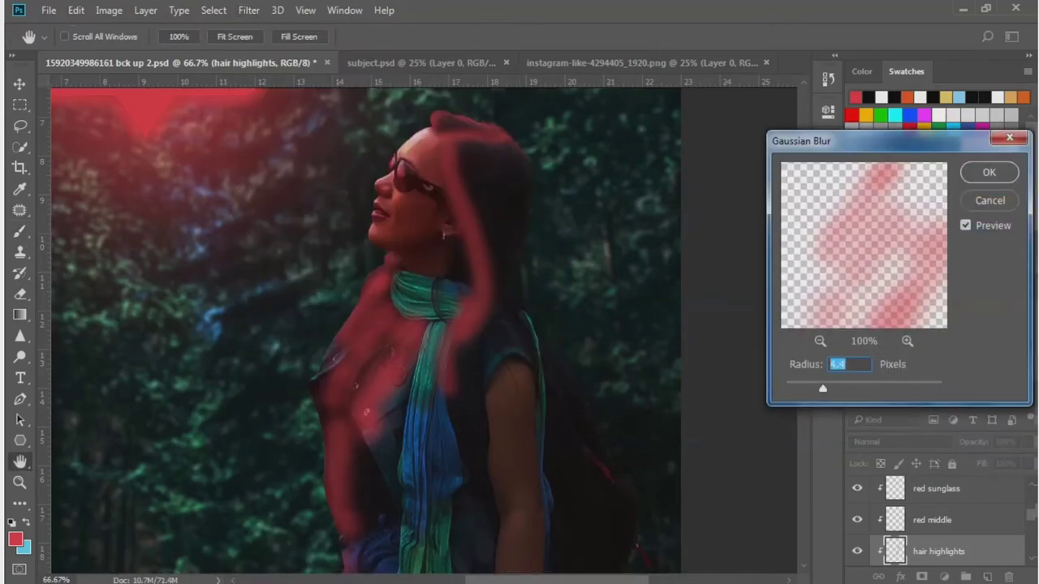
{"action": "key", "text": "Return"}
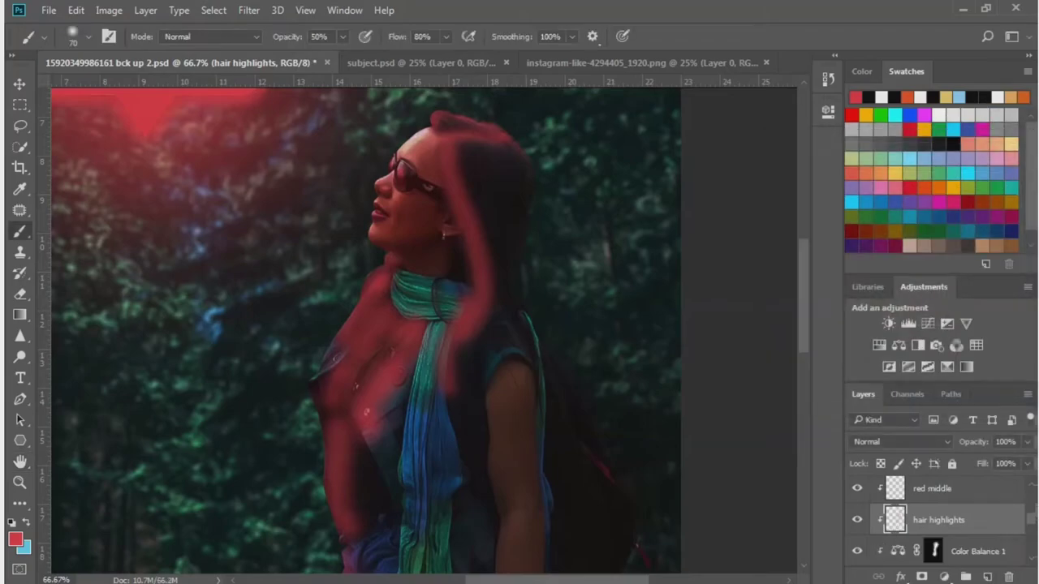
{"action": "left_click", "coordinate": [1028, 463]}
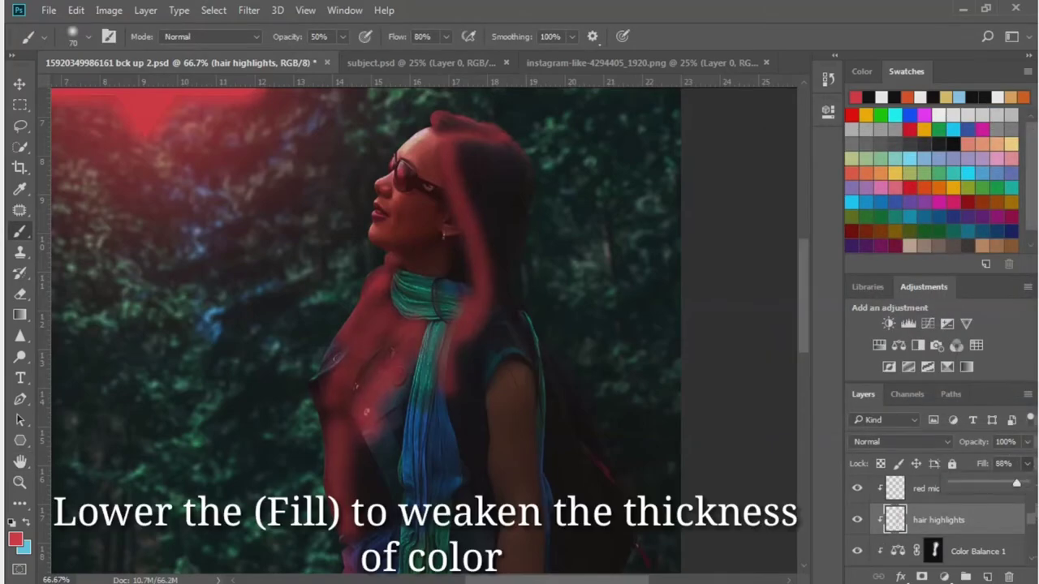
{"action": "mouse_move", "coordinate": [1025, 483]}
{"action": "left_mouse_down"}
{"action": "mouse_move", "coordinate": [974, 483]}
{"action": "mouse_move", "coordinate": [984, 483]}
{"action": "left_mouse_up"}
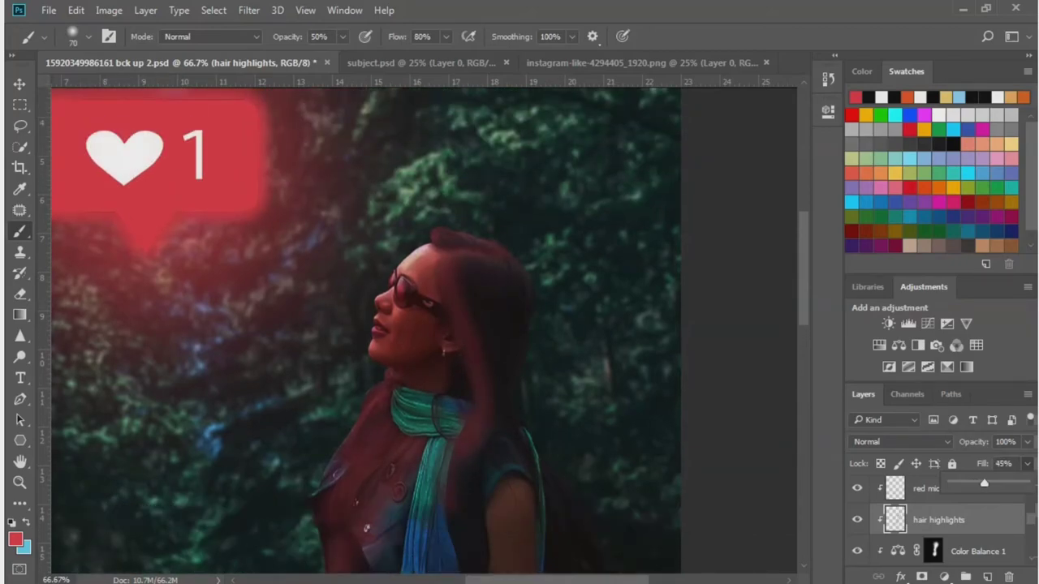
Use the Eraser at about size 45 to thin the excess red on the hair highlights layer.
{"action": "key", "text": "e"}
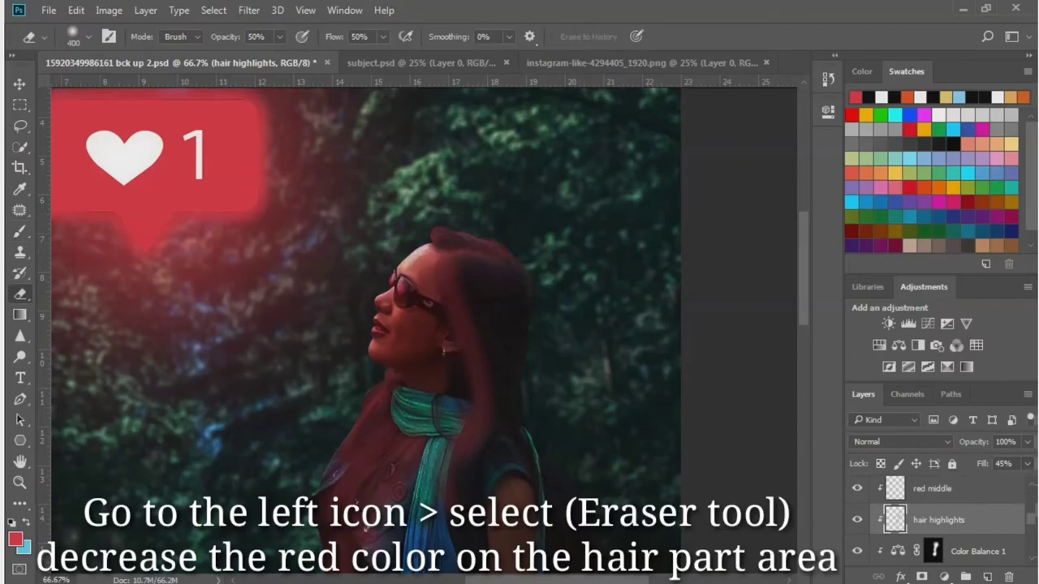
{"action": "key", "text": "bracketleft"}
{"action": "key", "text": "bracketleft"}
{"action": "key", "text": "bracketleft"}
{"action": "scroll", "coordinate": [366, 438], "scroll_direction": "down", "scroll_amount": 3}
{"action": "key", "text": "bracketleft"}
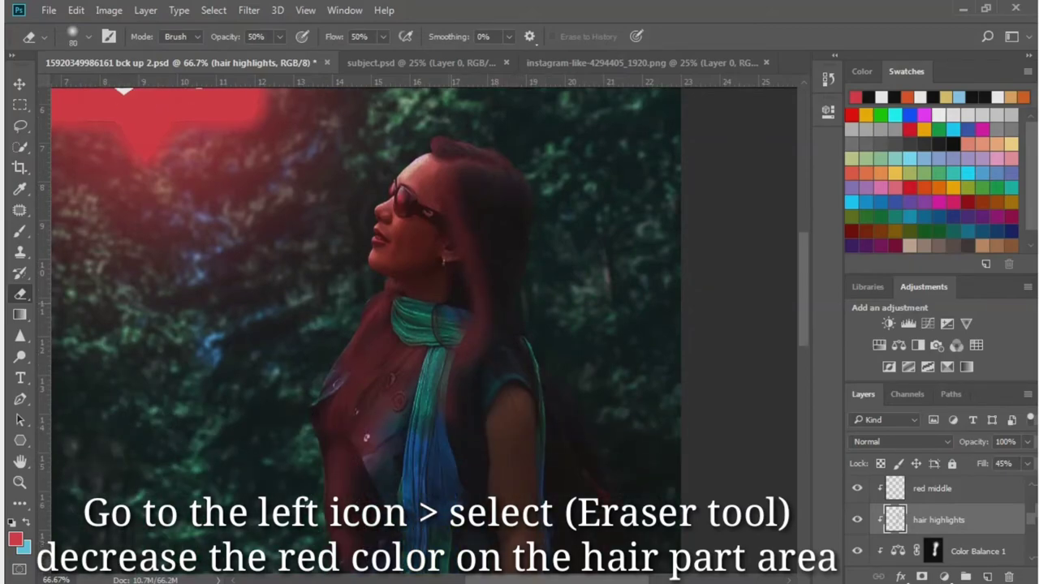
{"action": "scroll", "coordinate": [366, 324], "scroll_direction": "down", "scroll_amount": 1}
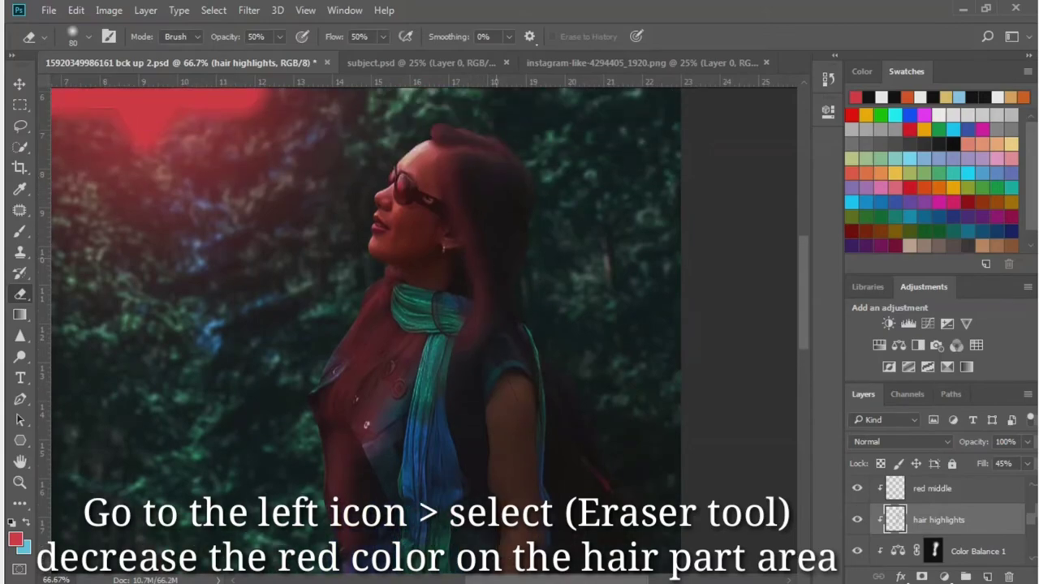
{"action": "scroll", "coordinate": [367, 425], "scroll_direction": "down", "scroll_amount": 1}
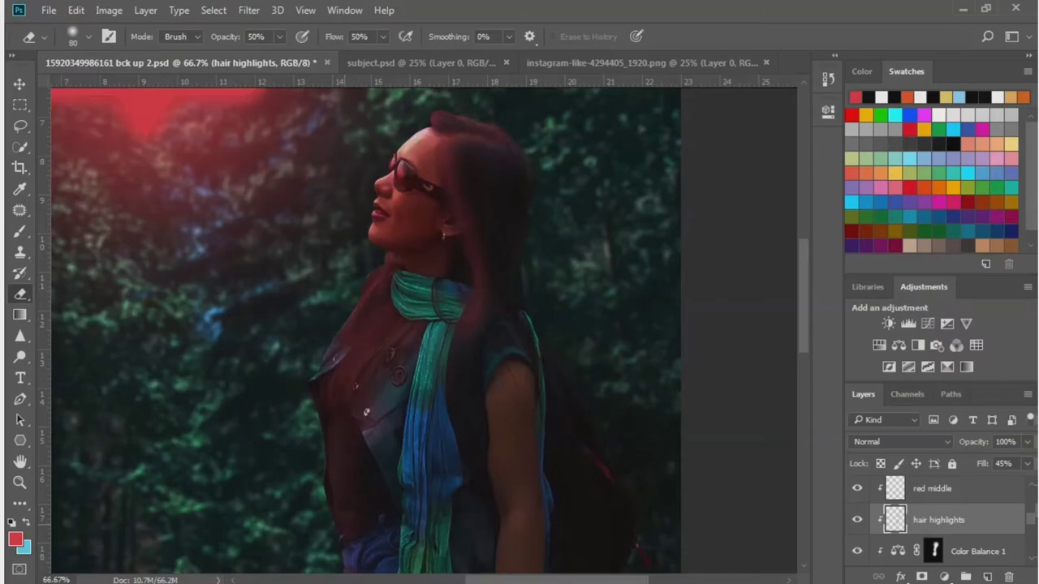
{"action": "scroll", "coordinate": [366, 325], "scroll_direction": "up", "scroll_amount": 3}
{"action": "scroll", "coordinate": [365, 325], "scroll_direction": "up", "scroll_amount": 2}
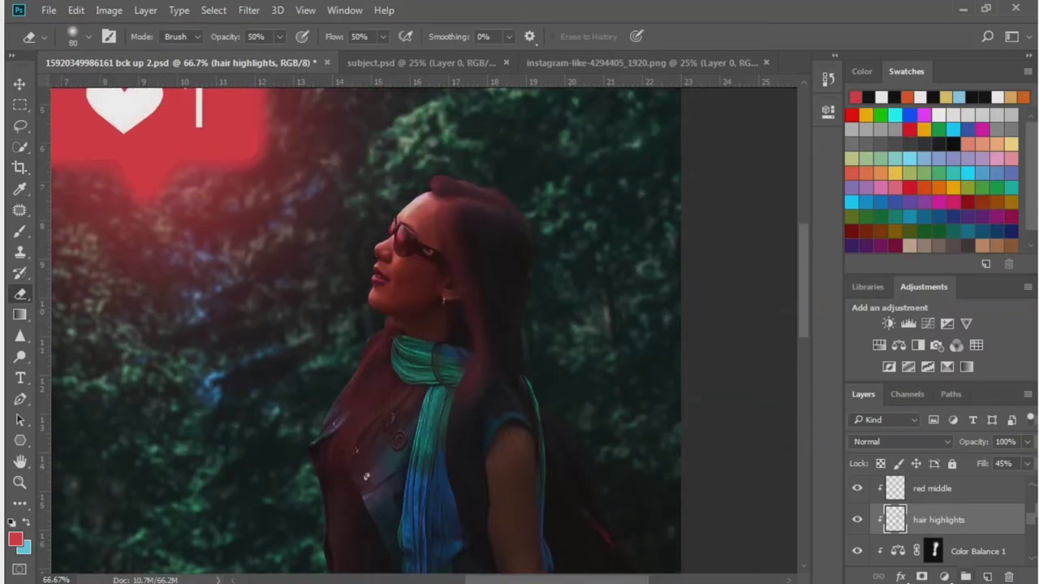
Add another new layer named 'hair highlights pink' above hair highlights.
{"action": "left_click", "coordinate": [987, 577]}
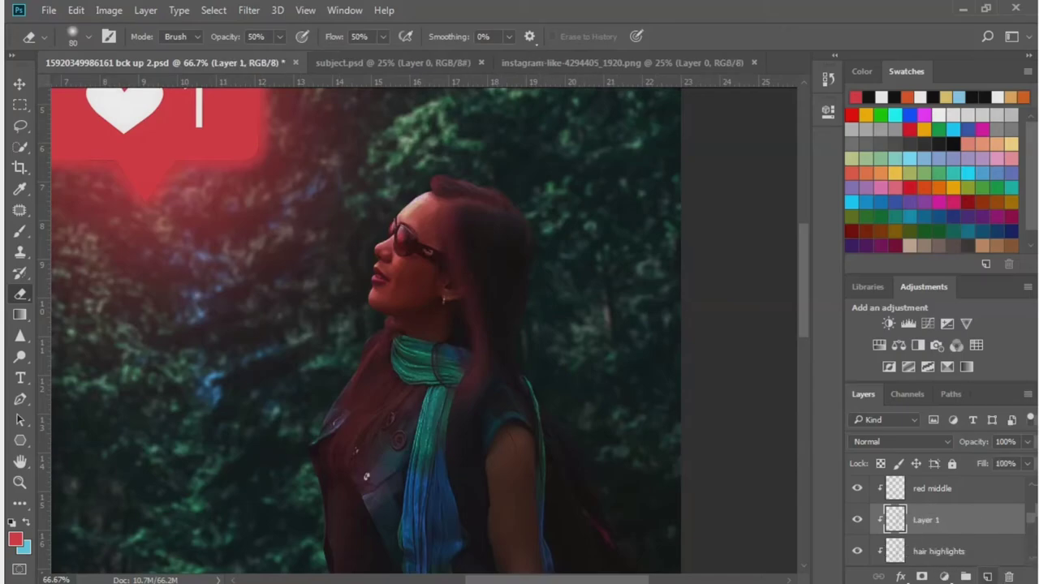
{"action": "double_click", "coordinate": [926, 520]}
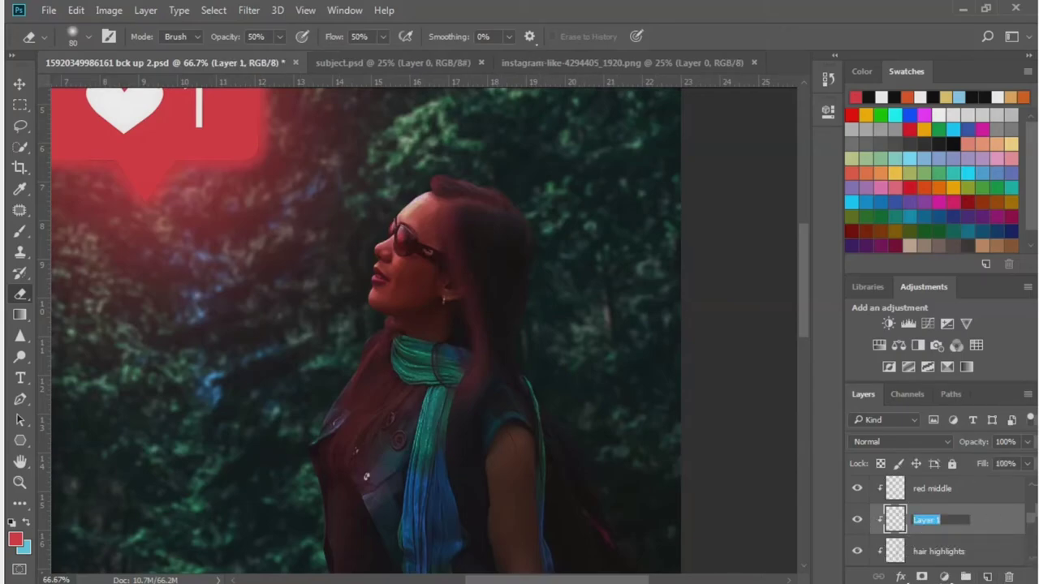
{"action": "type", "text": "hair highl"}
{"action": "type", "text": "ights pink"}
{"action": "key", "text": "Return"}
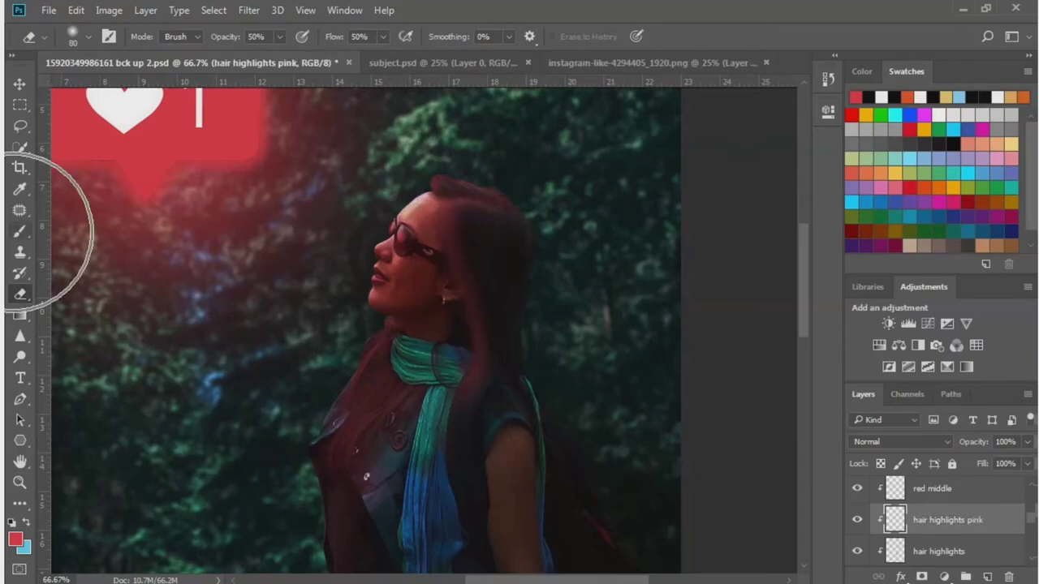
Return to the Brush tool and set a lighter pink as the foreground colour.
{"action": "left_click", "coordinate": [21, 231]}
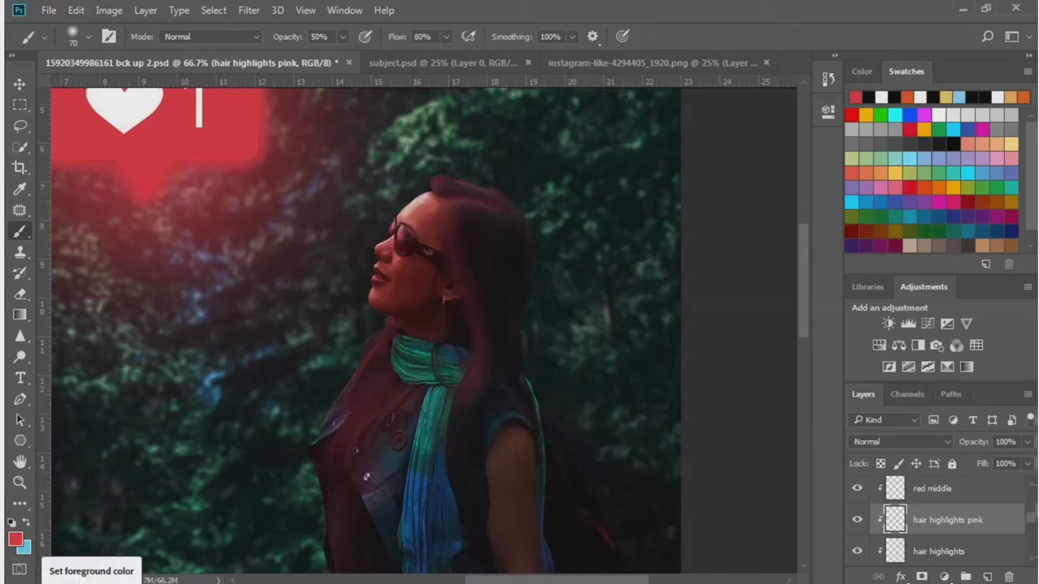
{"action": "left_click", "coordinate": [15, 540]}
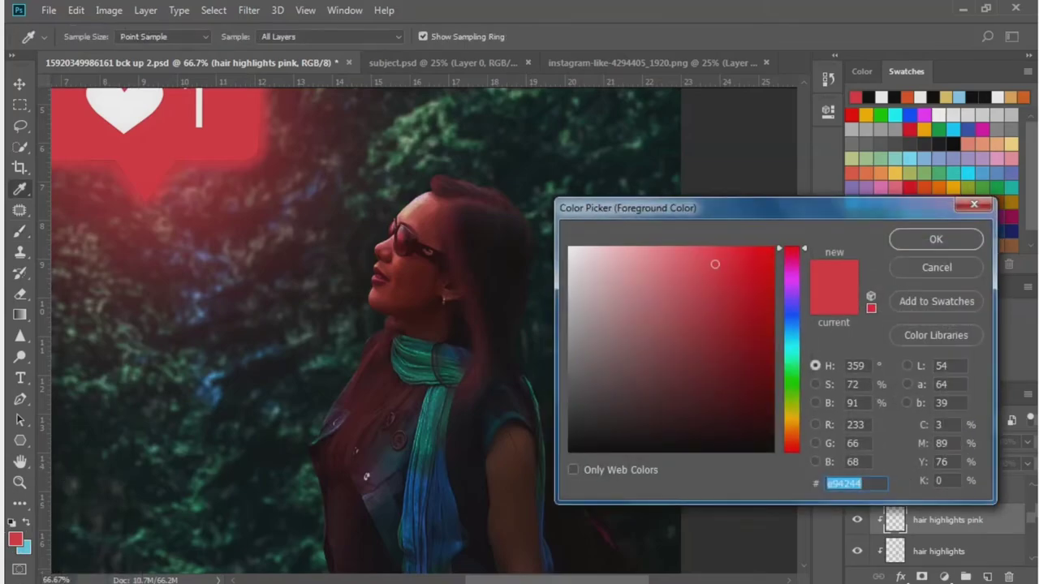
{"action": "left_click", "coordinate": [668, 264]}
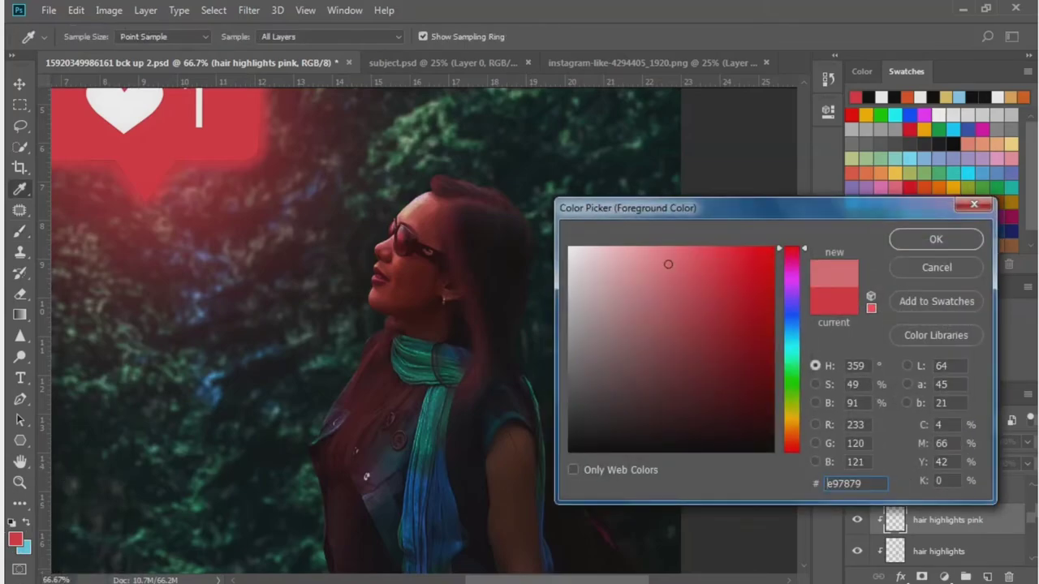
{"action": "left_click", "coordinate": [933, 240]}
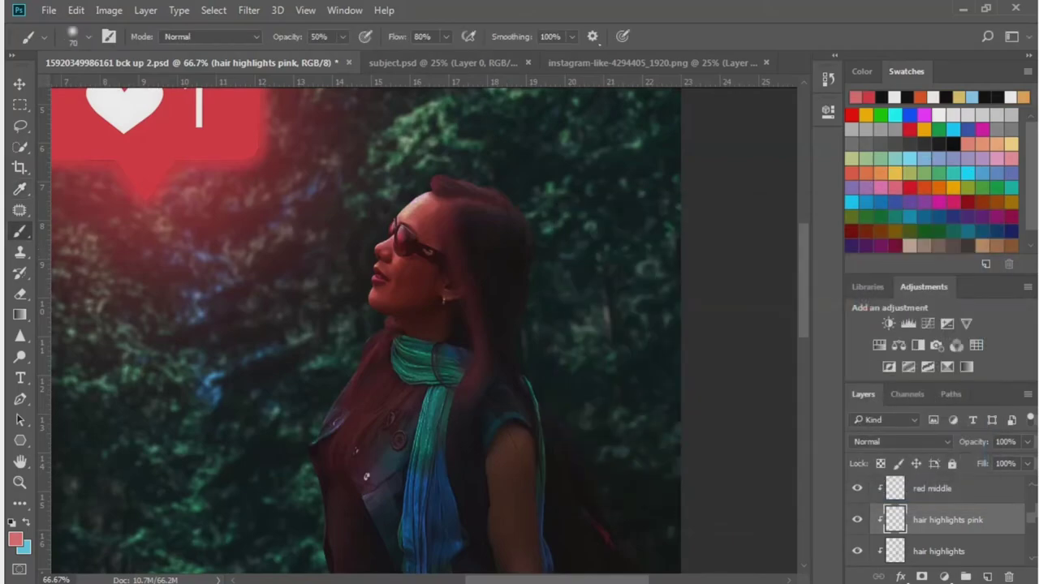
Set the brush to 50% flow and 40% opacity for soft pink painting over her chest.
{"action": "left_click", "coordinate": [422, 37]}
{"action": "type", "text": "50"}
{"action": "key", "text": "Return"}
{"action": "key", "text": "4"}
{"action": "scroll", "coordinate": [495, 199], "scroll_direction": "down", "scroll_amount": 2}
{"action": "scroll", "coordinate": [453, 244], "scroll_direction": "down", "scroll_amount": 3}
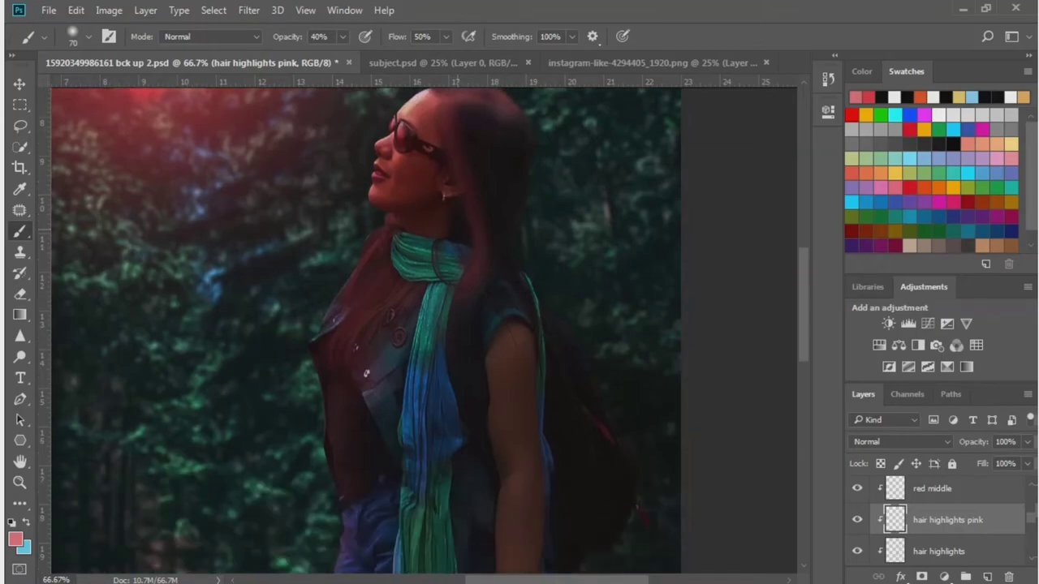
{"action": "scroll", "coordinate": [462, 229], "scroll_direction": "down", "scroll_amount": 2}
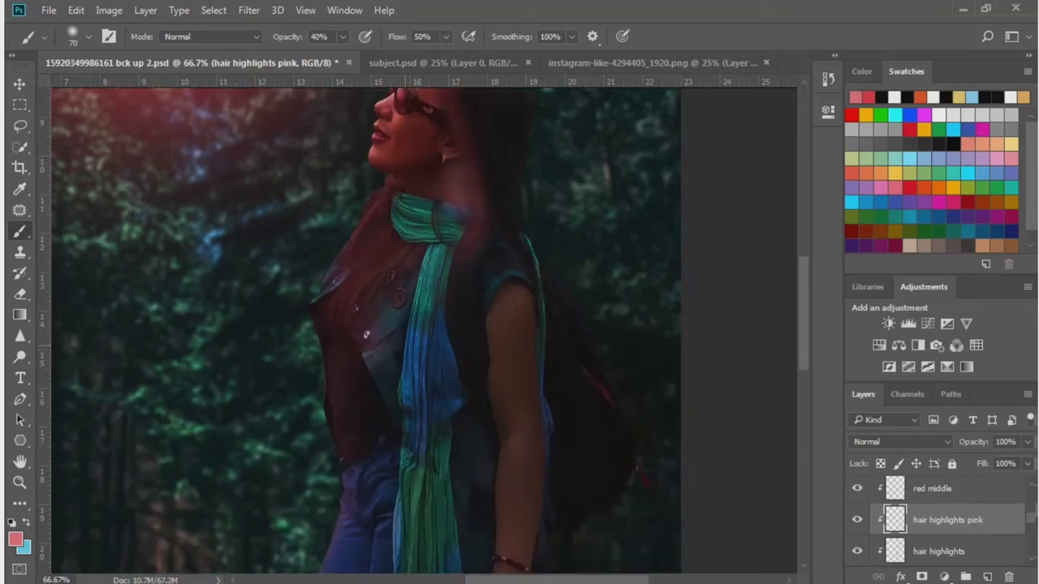
{"action": "scroll", "coordinate": [341, 267], "scroll_direction": "down", "scroll_amount": 3}
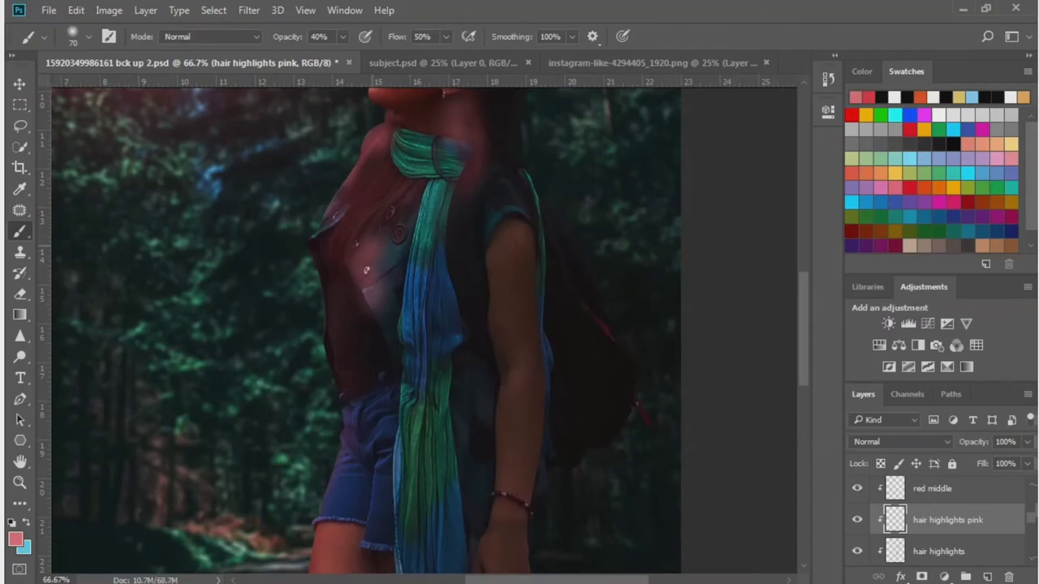
{"action": "scroll", "coordinate": [398, 211], "scroll_direction": "up", "scroll_amount": 1}
{"action": "scroll", "coordinate": [398, 211], "scroll_direction": "up", "scroll_amount": 3}
{"action": "scroll", "coordinate": [365, 324], "scroll_direction": "up", "scroll_amount": 2}
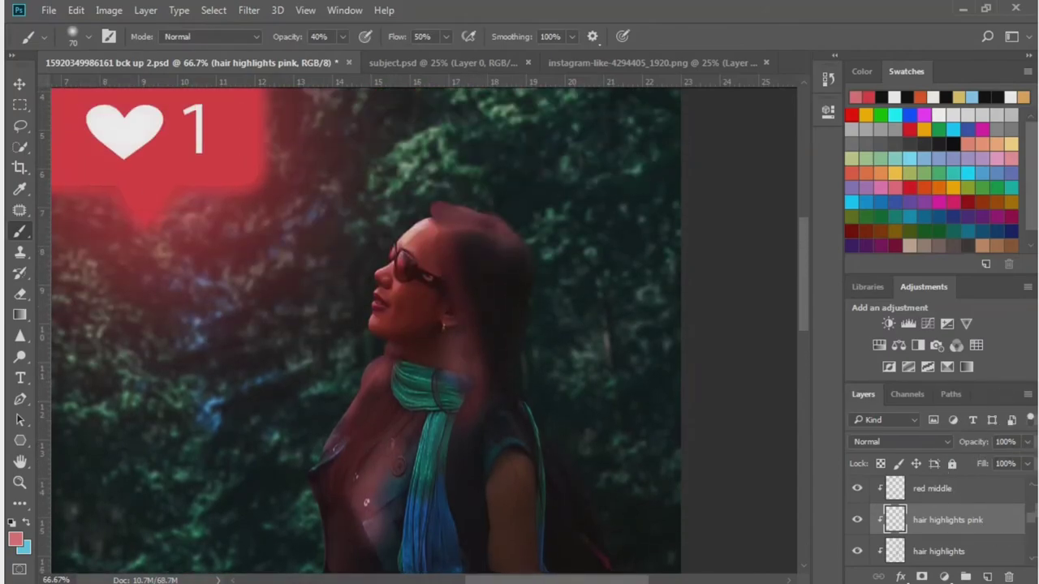
Lower the pink layer's fill to 22% and zoom out to view the whole composition.
{"action": "left_click", "coordinate": [1027, 463]}
{"action": "left_click_drag", "start_coordinate": [1019, 483], "coordinate": [967, 484]}
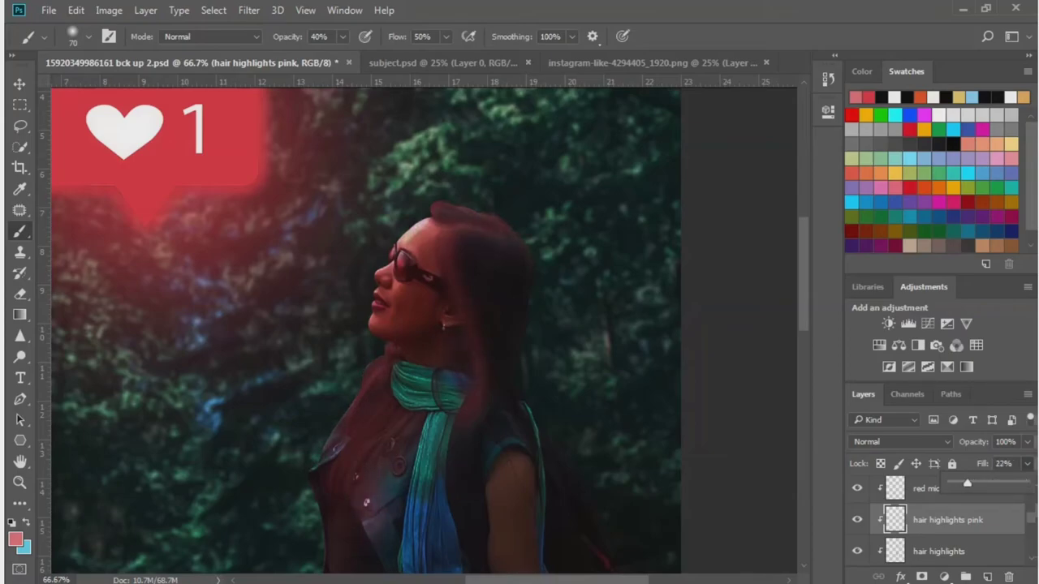
{"action": "key", "text": "ctrl+minus"}
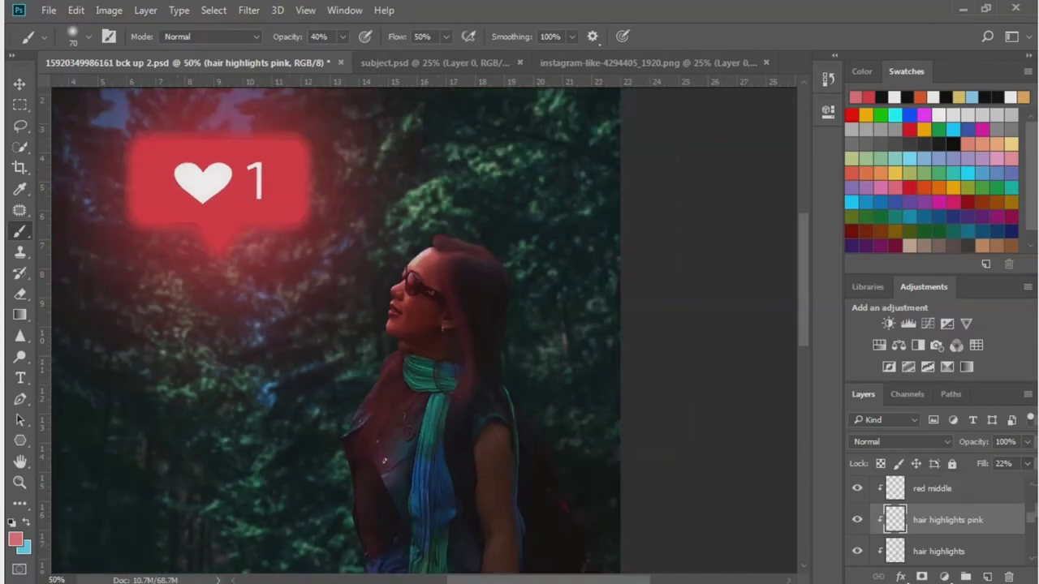
{"action": "key", "text": "ctrl+minus"}
{"action": "key", "text": "ctrl+minus"}
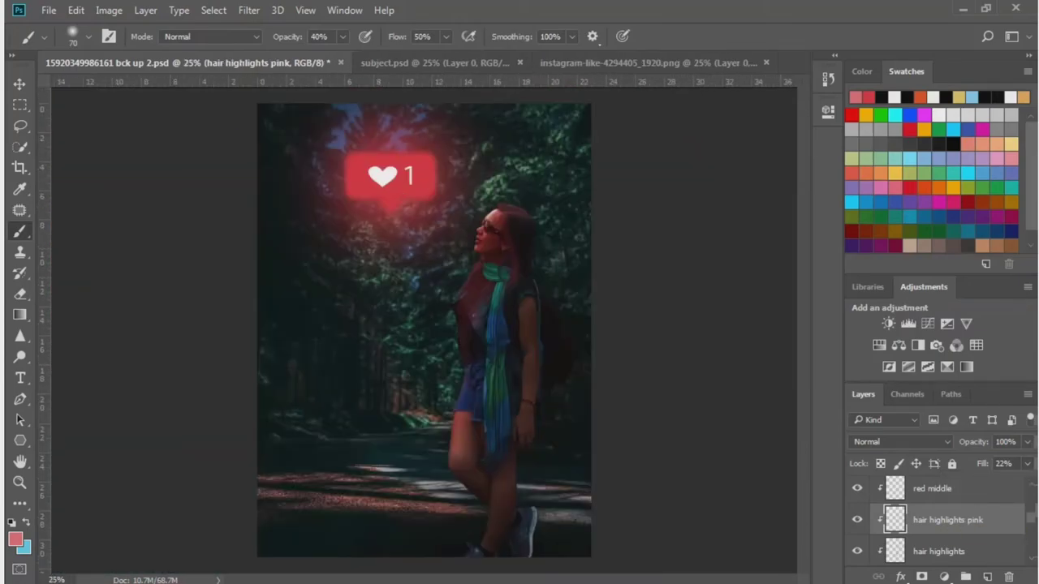
Select the red sunglass layer and reduce it to 61% fill and 76% opacity.
{"action": "scroll", "coordinate": [941, 528], "scroll_direction": "up", "scroll_amount": 1}
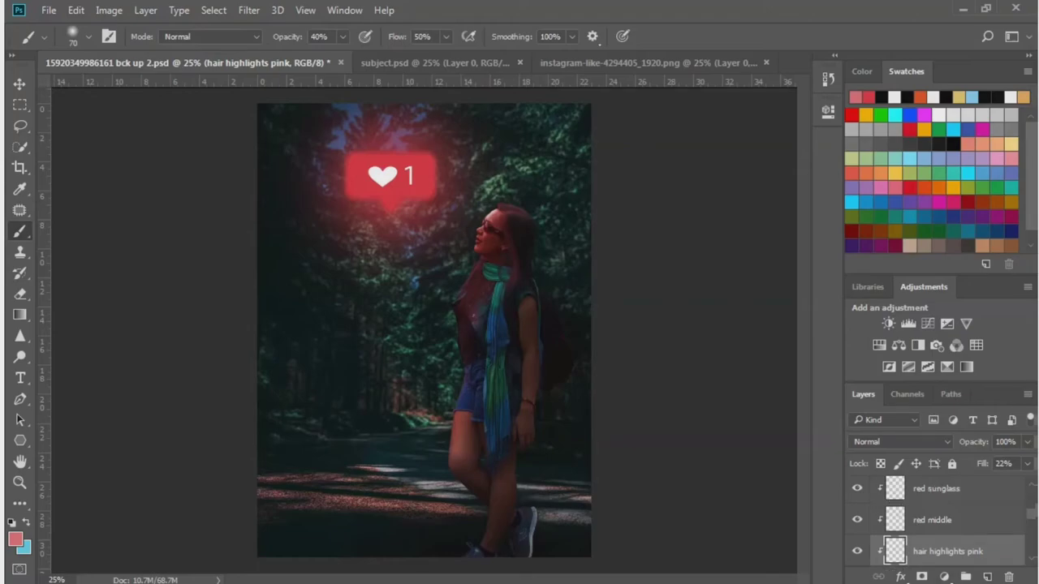
{"action": "scroll", "coordinate": [941, 528], "scroll_direction": "up", "scroll_amount": 1}
{"action": "left_click", "coordinate": [972, 520]}
{"action": "left_click", "coordinate": [1027, 464]}
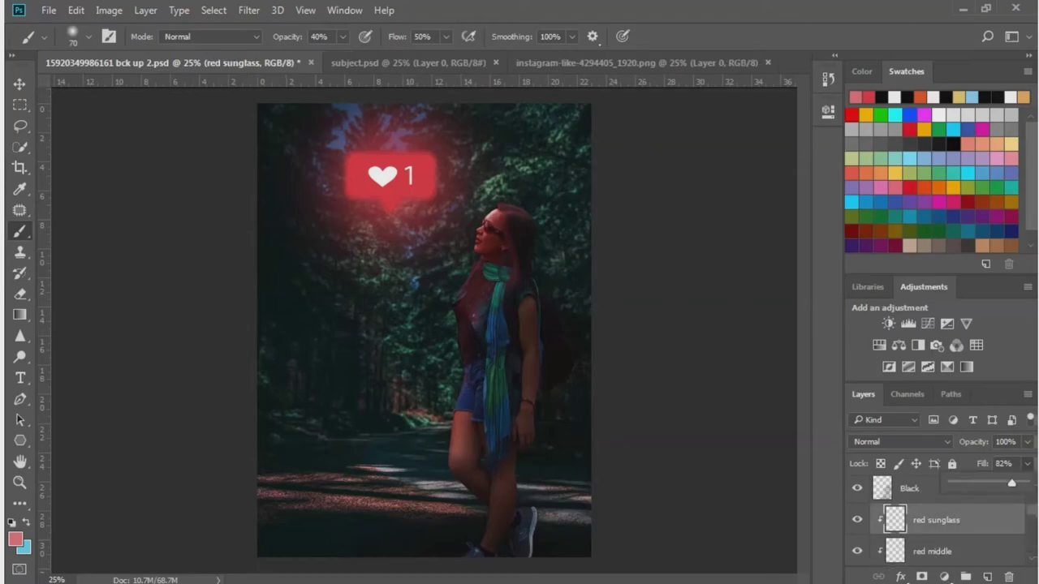
{"action": "left_click_drag", "start_coordinate": [1012, 483], "coordinate": [996, 483]}
{"action": "left_click_drag", "start_coordinate": [996, 483], "coordinate": [1007, 461]}
{"action": "left_click", "coordinate": [1027, 442]}
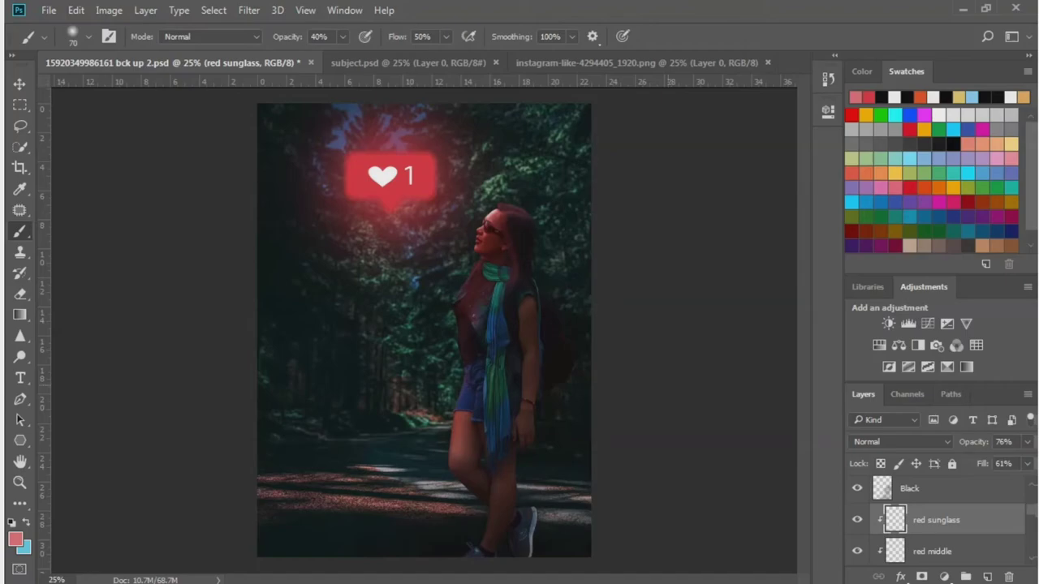
{"action": "scroll", "coordinate": [522, 404], "scroll_direction": "up", "scroll_amount": 1}
{"action": "scroll", "coordinate": [522, 404], "scroll_direction": "up", "scroll_amount": 1}
{"action": "scroll", "coordinate": [522, 403], "scroll_direction": "up", "scroll_amount": 2}
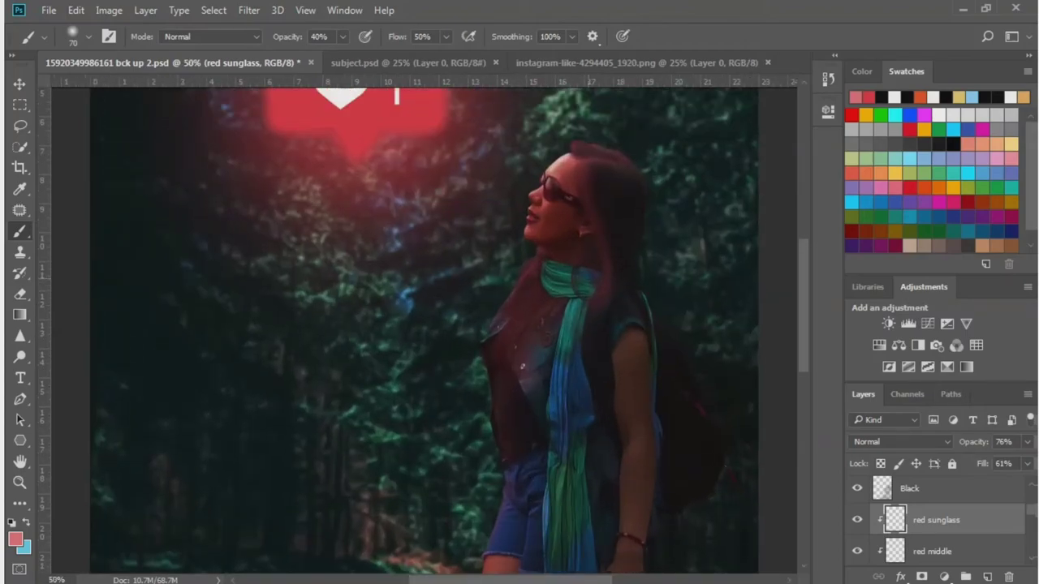
{"action": "scroll", "coordinate": [522, 403], "scroll_direction": "up", "scroll_amount": 2}
{"action": "scroll", "coordinate": [522, 403], "scroll_direction": "up", "scroll_amount": 1}
{"action": "scroll", "coordinate": [522, 403], "scroll_direction": "up", "scroll_amount": 1}
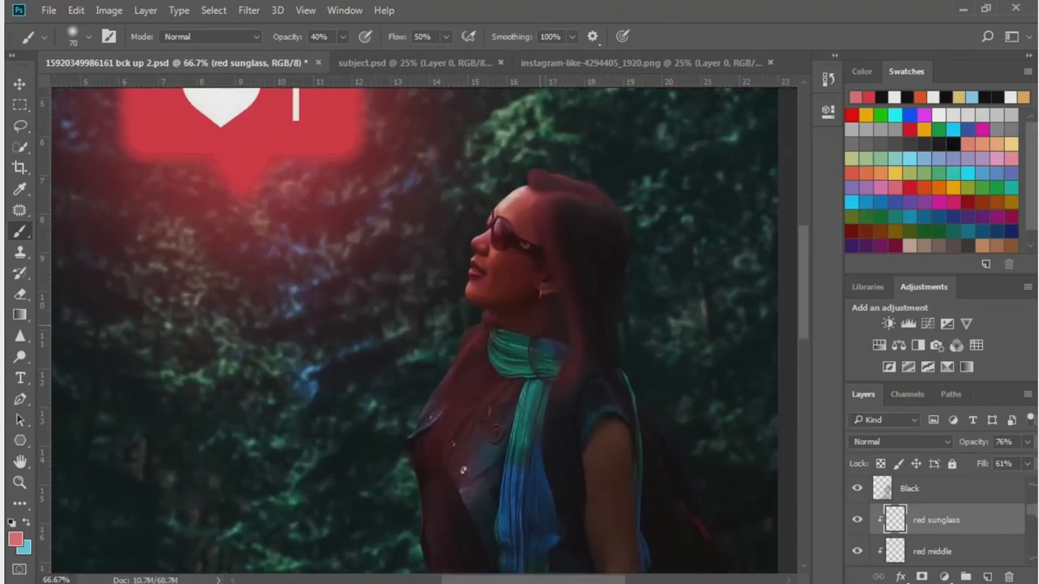
{"action": "scroll", "coordinate": [485, 541], "scroll_direction": "up", "scroll_amount": 1}
Create a new layer named 'white' beneath the hair highlights layer.
{"action": "scroll", "coordinate": [485, 542], "scroll_direction": "up", "scroll_amount": 1}
{"action": "key", "text": "alt+bracketleft"}
{"action": "key", "text": "alt+bracketleft"}
{"action": "key", "text": "alt+bracketleft"}
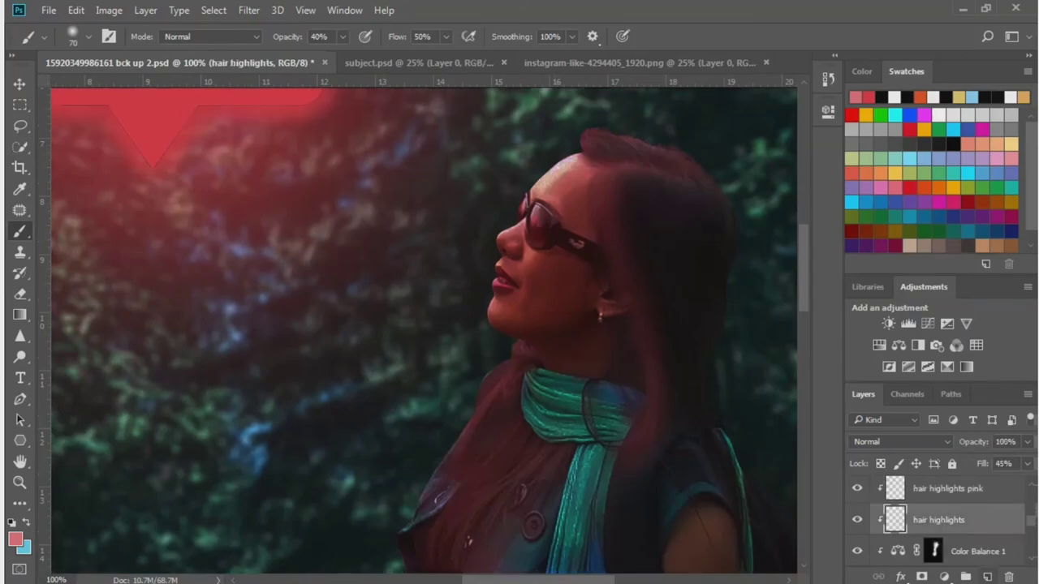
{"action": "left_click", "coordinate": [987, 577], "text": "ctrl"}
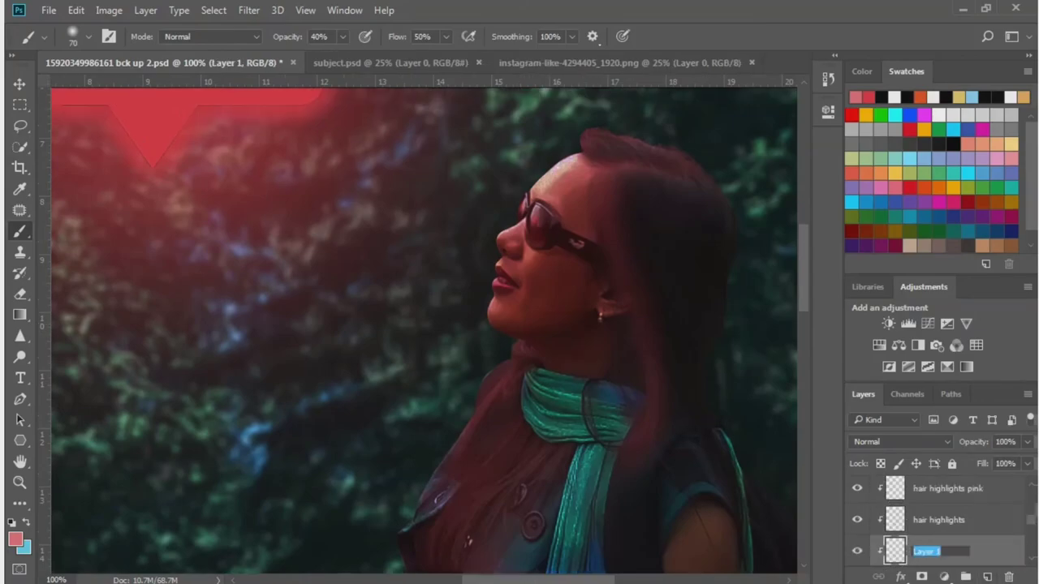
{"action": "type", "text": "white"}
{"action": "key", "text": "Return"}
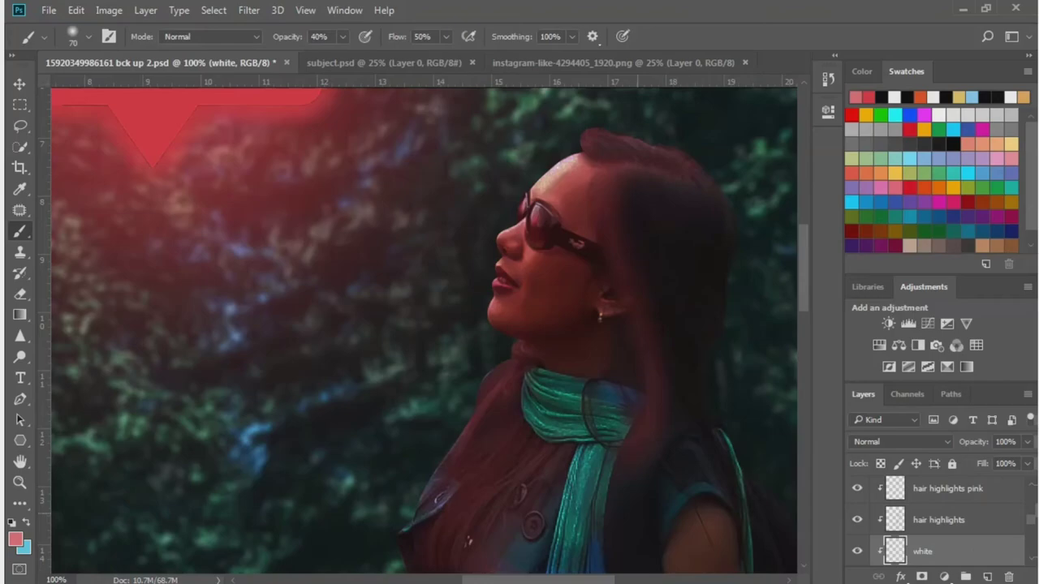
Set the foreground painting colour to near-white f7f2f2.
{"action": "left_click", "coordinate": [16, 539]}
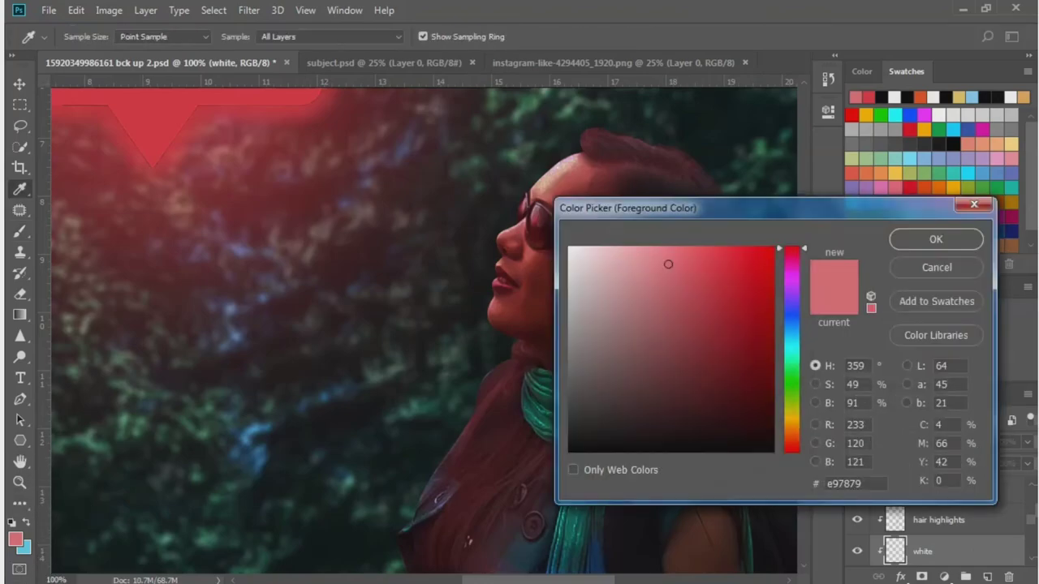
{"action": "type", "text": "f7f2f2"}
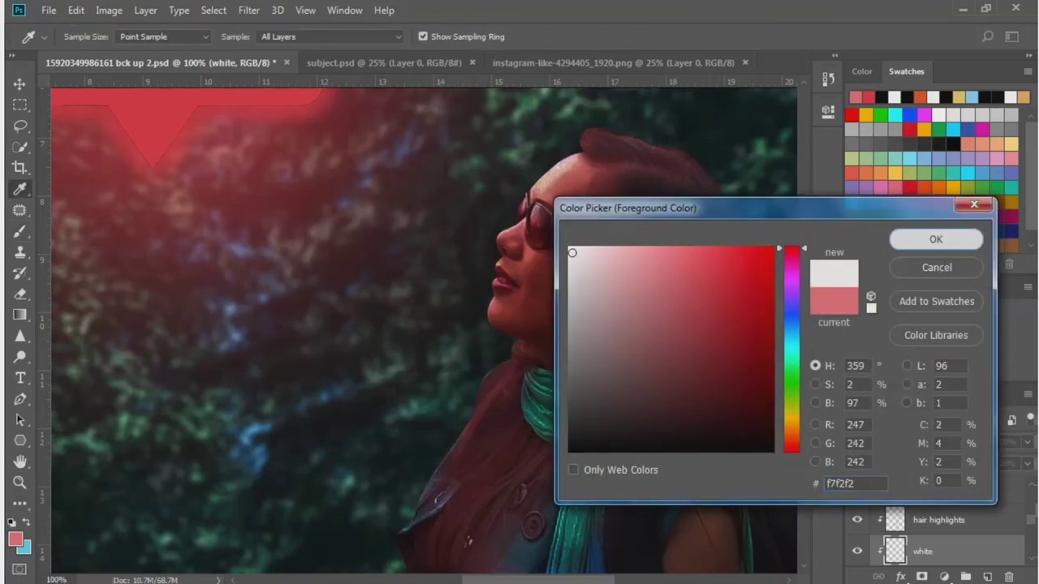
{"action": "left_click", "coordinate": [936, 239]}
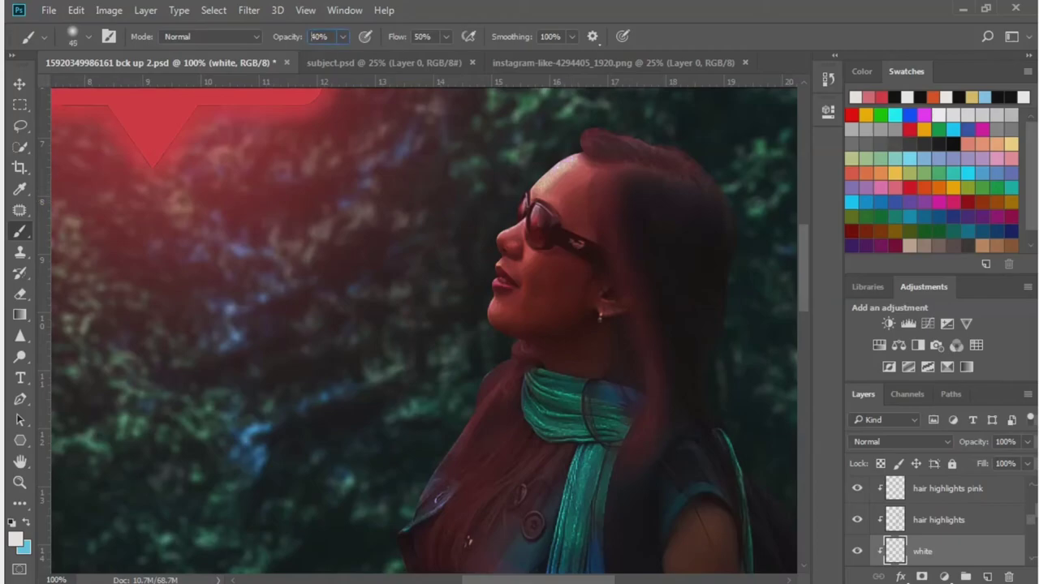
Set the brush to full opacity and paint a light white highlight on the forehead.
{"action": "type", "text": "50"}
{"action": "type", "text": "100"}
{"action": "key", "text": "Tab"}
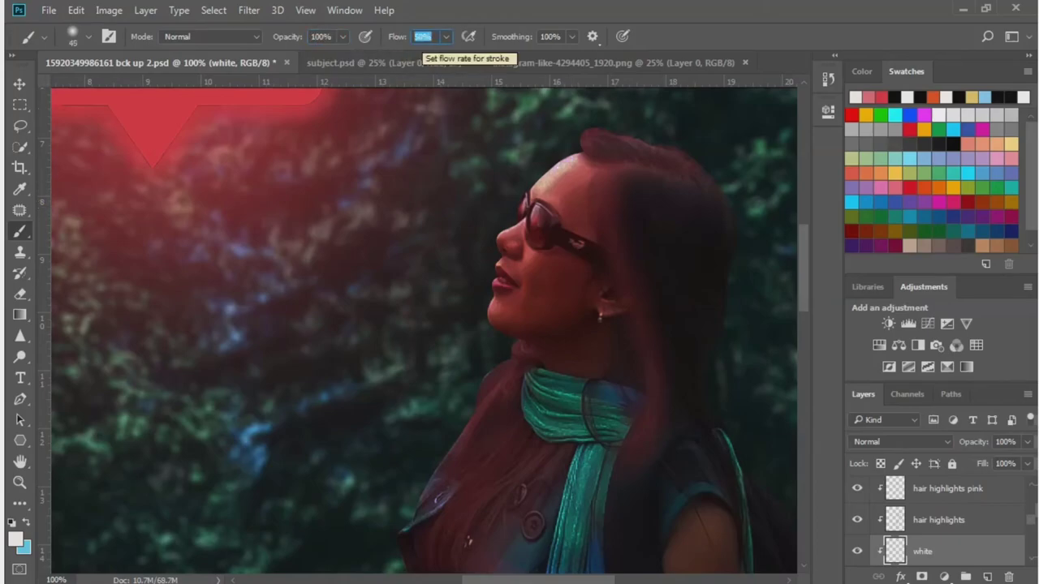
{"action": "type", "text": "30"}
{"action": "scroll", "coordinate": [568, 187], "scroll_direction": "up", "scroll_amount": 2, "text": "alt"}
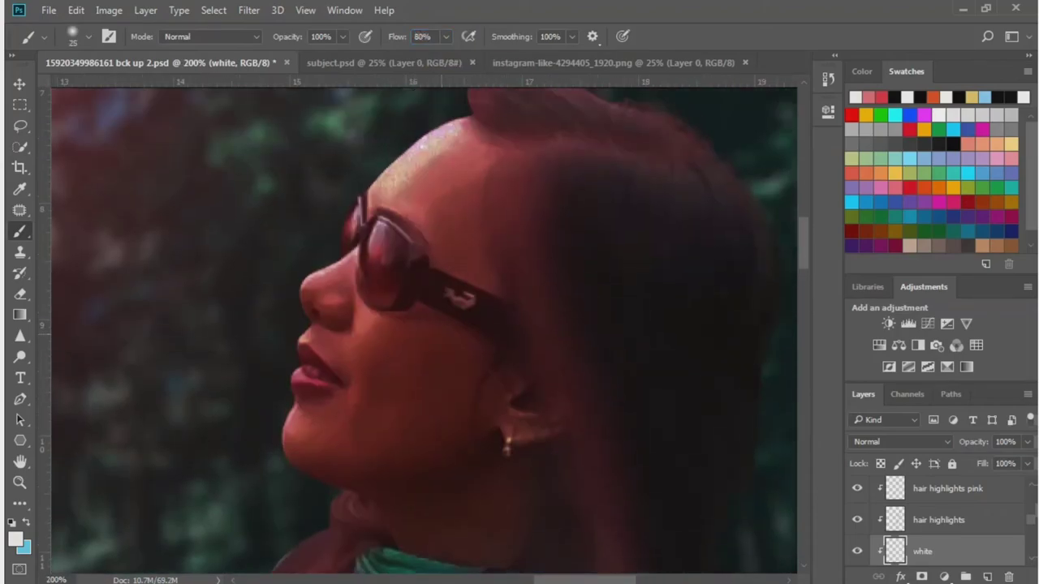
{"action": "left_click_drag", "start_coordinate": [462, 110], "coordinate": [357, 185]}
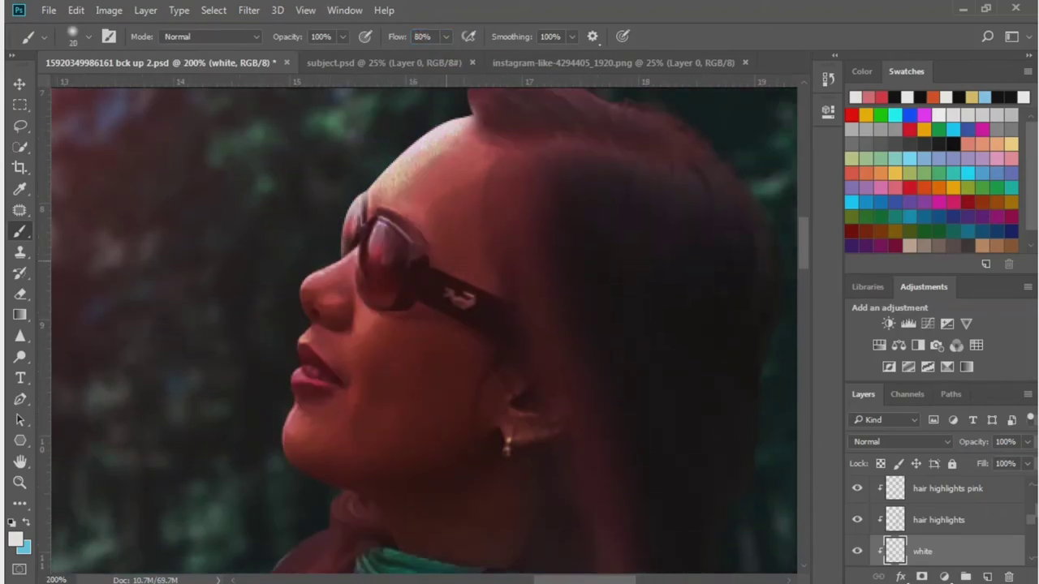
Shrink the brush to size 10 and paint thin white rims along the coat's edge.
{"action": "scroll", "coordinate": [345, 244], "scroll_direction": "down", "scroll_amount": 1}
{"action": "key", "text": "bracketleft"}
{"action": "scroll", "coordinate": [307, 265], "scroll_direction": "down", "scroll_amount": 2}
{"action": "scroll", "coordinate": [312, 227], "scroll_direction": "down", "scroll_amount": 1}
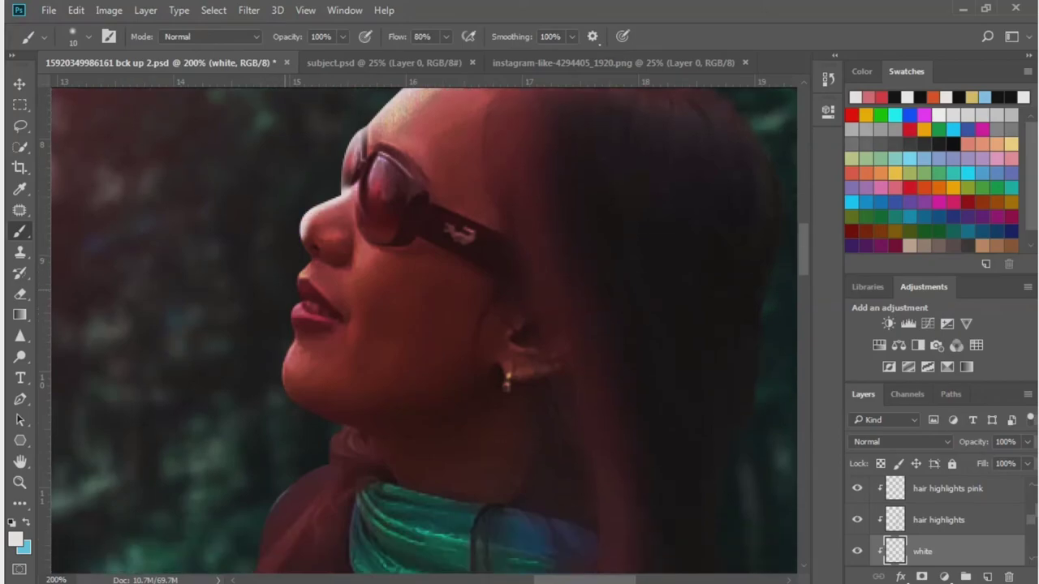
{"action": "scroll", "coordinate": [312, 223], "scroll_direction": "down", "scroll_amount": 1}
{"action": "scroll", "coordinate": [310, 200], "scroll_direction": "down", "scroll_amount": 1}
{"action": "scroll", "coordinate": [300, 213], "scroll_direction": "down", "scroll_amount": 1}
{"action": "scroll", "coordinate": [296, 203], "scroll_direction": "down", "scroll_amount": 1}
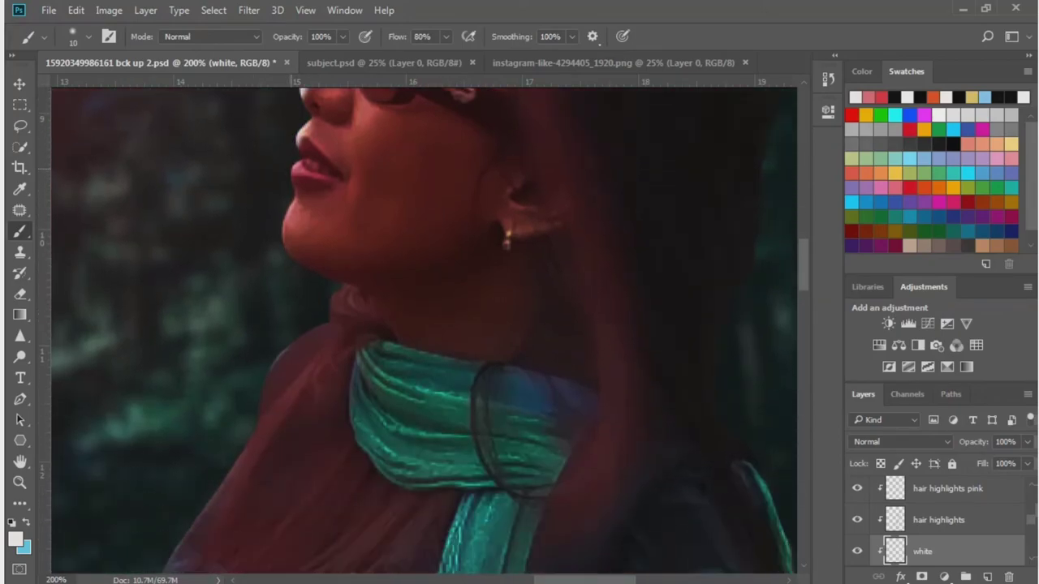
{"action": "scroll", "coordinate": [294, 195], "scroll_direction": "down", "scroll_amount": 2}
{"action": "scroll", "coordinate": [286, 183], "scroll_direction": "down", "scroll_amount": 5}
{"action": "scroll", "coordinate": [285, 181], "scroll_direction": "up", "scroll_amount": 1}
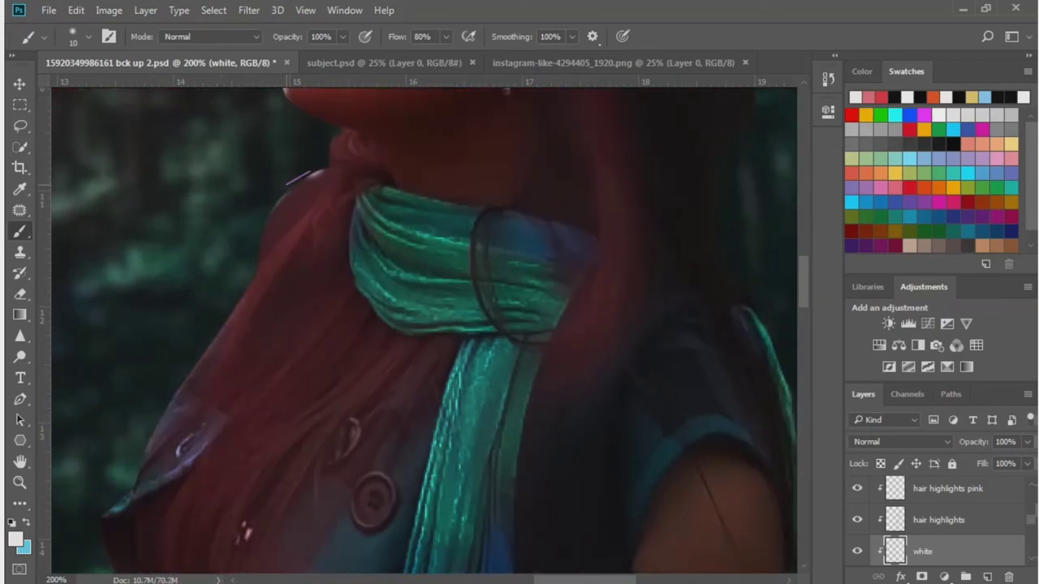
{"action": "scroll", "coordinate": [276, 185], "scroll_direction": "down", "scroll_amount": 1}
{"action": "scroll", "coordinate": [220, 276], "scroll_direction": "down", "scroll_amount": 1}
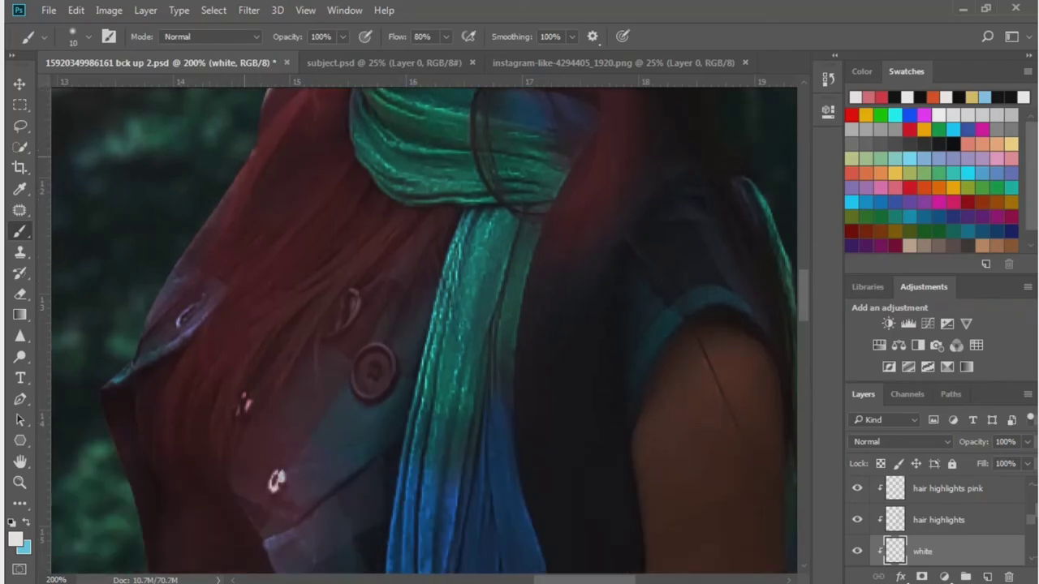
{"action": "scroll", "coordinate": [422, 325], "scroll_direction": "down", "scroll_amount": 3}
{"action": "scroll", "coordinate": [422, 325], "scroll_direction": "down", "scroll_amount": 1}
{"action": "scroll", "coordinate": [422, 324], "scroll_direction": "down", "scroll_amount": 3}
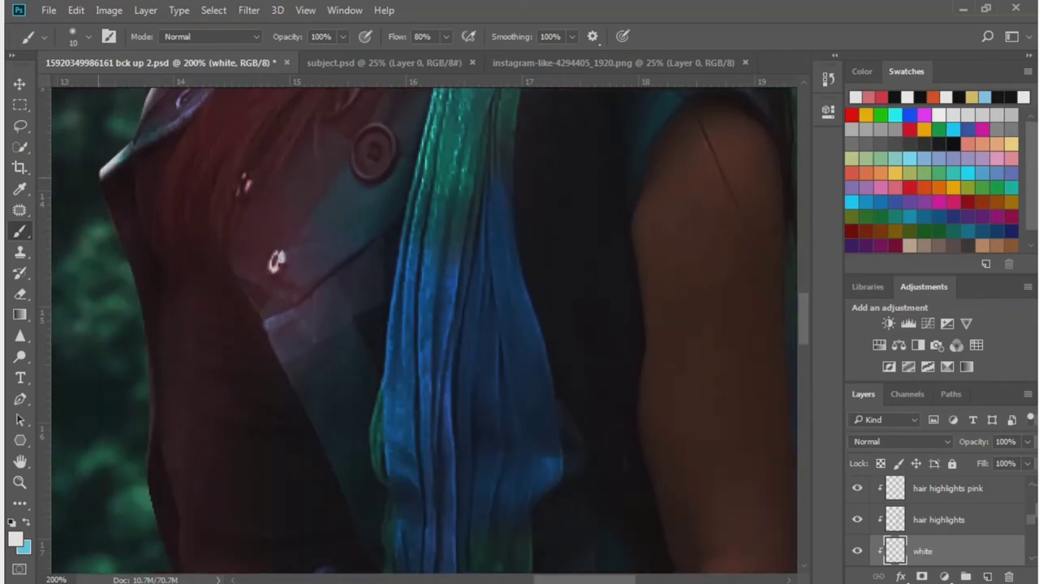
{"action": "scroll", "coordinate": [109, 243], "scroll_direction": "down", "scroll_amount": 2}
{"action": "left_click_drag", "start_coordinate": [105, 129], "coordinate": [151, 299]}
{"action": "scroll", "coordinate": [150, 299], "scroll_direction": "down", "scroll_amount": 3}
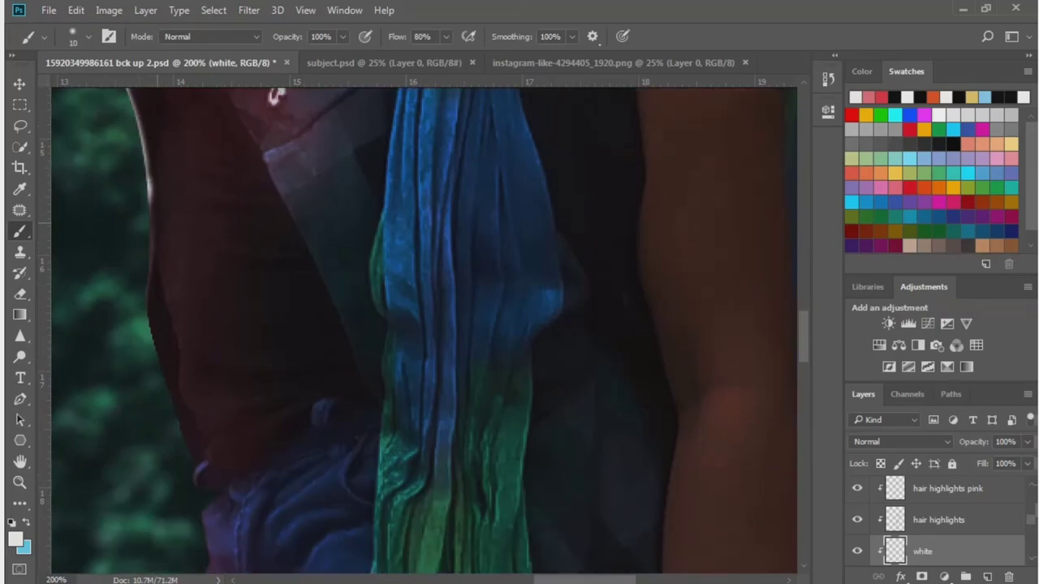
{"action": "left_click_drag", "start_coordinate": [149, 180], "coordinate": [185, 445]}
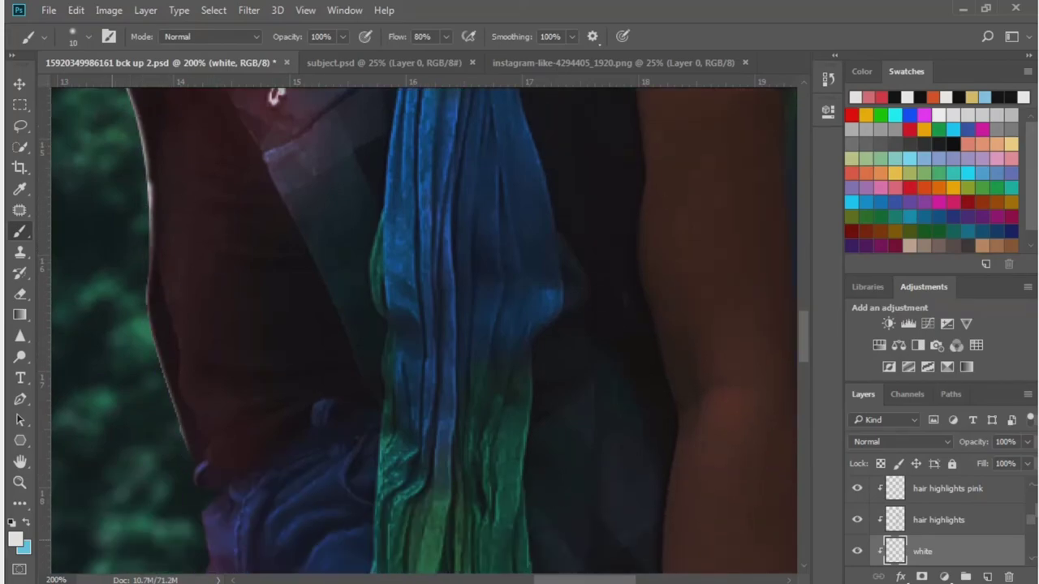
Add another short white stroke on the jacket and zoom out to 100% to check progress.
{"action": "scroll", "coordinate": [203, 325], "scroll_direction": "down", "scroll_amount": 2}
{"action": "scroll", "coordinate": [203, 325], "scroll_direction": "down", "scroll_amount": 2}
{"action": "left_click_drag", "start_coordinate": [201, 320], "coordinate": [187, 388]}
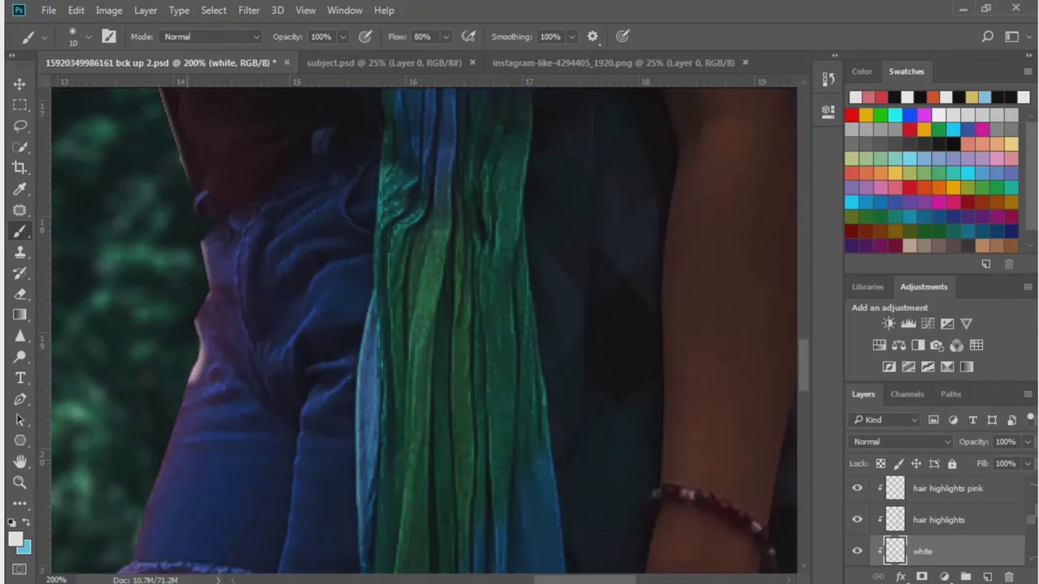
{"action": "scroll", "coordinate": [193, 345], "scroll_direction": "down", "scroll_amount": 2}
{"action": "scroll", "coordinate": [167, 309], "scroll_direction": "down", "scroll_amount": 3}
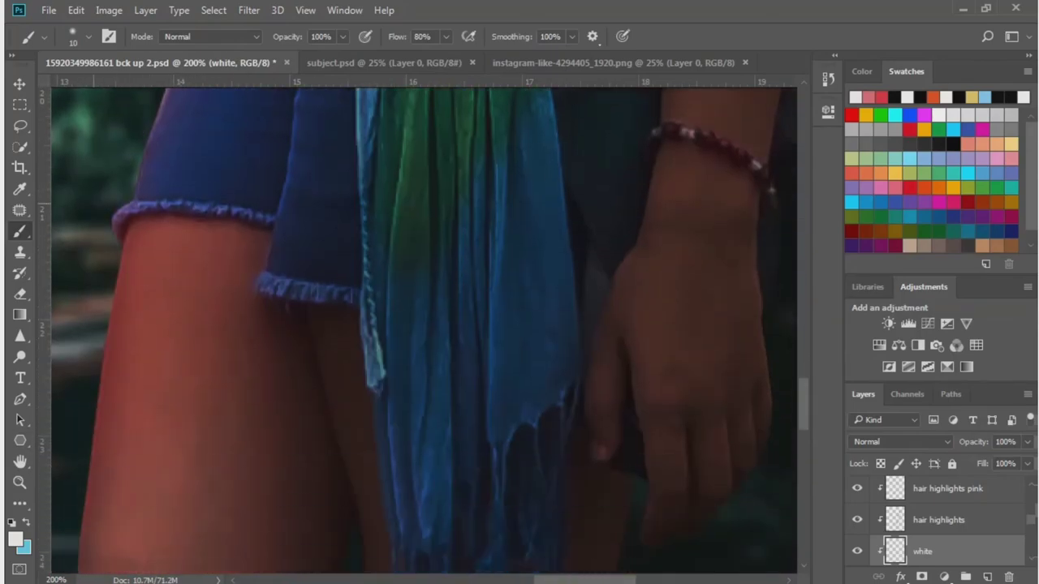
{"action": "scroll", "coordinate": [95, 127], "scroll_direction": "down", "scroll_amount": 3}
{"action": "scroll", "coordinate": [96, 127], "scroll_direction": "down", "scroll_amount": 1}
{"action": "scroll", "coordinate": [96, 126], "scroll_direction": "down", "scroll_amount": 2}
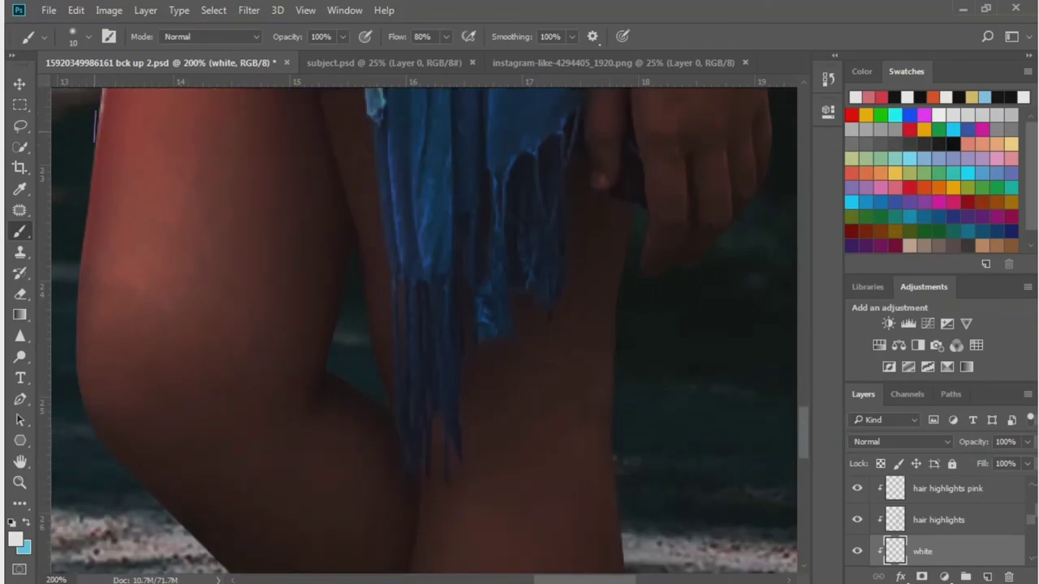
{"action": "key", "text": "ctrl+minus"}
{"action": "scroll", "coordinate": [284, 271], "scroll_direction": "up", "scroll_amount": 2}
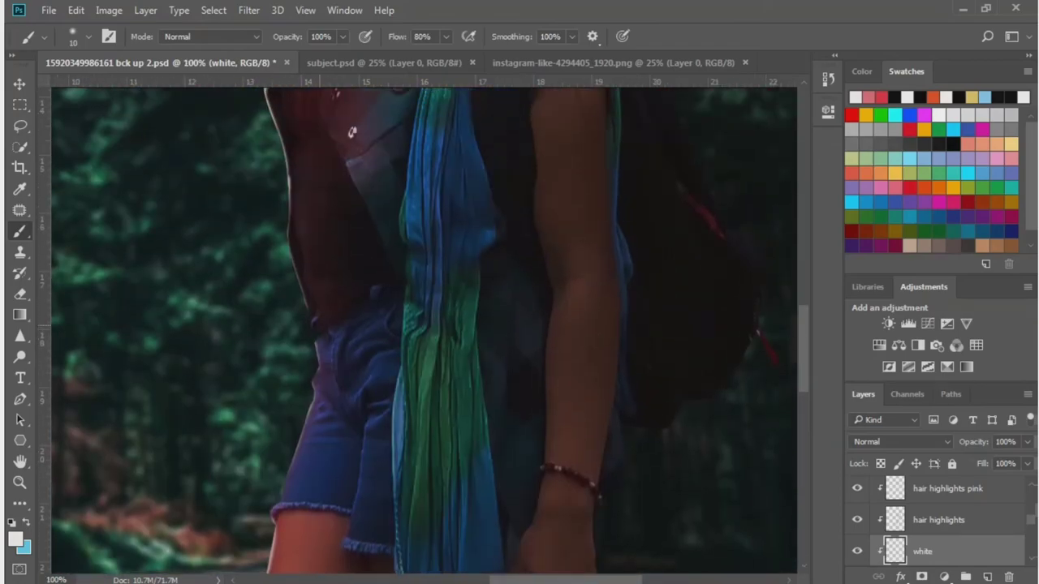
{"action": "scroll", "coordinate": [284, 270], "scroll_direction": "up", "scroll_amount": 2}
{"action": "scroll", "coordinate": [284, 271], "scroll_direction": "up", "scroll_amount": 2}
{"action": "scroll", "coordinate": [284, 270], "scroll_direction": "up", "scroll_amount": 1}
{"action": "scroll", "coordinate": [360, 268], "scroll_direction": "up", "scroll_amount": 3}
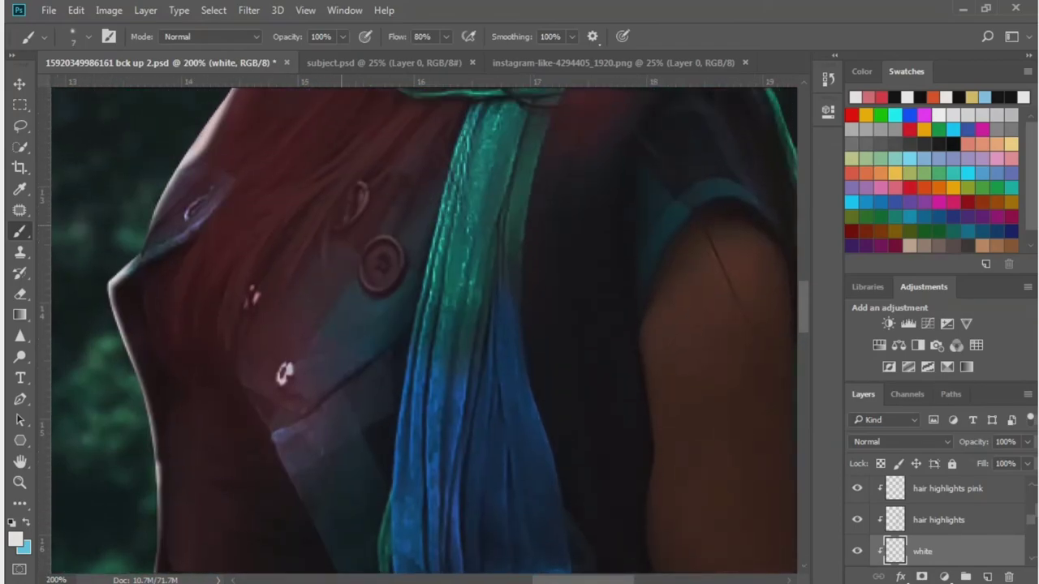
Paint short white rim highlights on the lapel and a long one down the coat edge.
{"action": "left_click_drag", "start_coordinate": [364, 203], "coordinate": [337, 226]}
{"action": "mouse_move", "coordinate": [367, 286]}
{"action": "left_mouse_down"}
{"action": "mouse_move", "coordinate": [403, 268]}
{"action": "mouse_move", "coordinate": [406, 250]}
{"action": "left_mouse_up"}
{"action": "scroll", "coordinate": [406, 250], "scroll_direction": "down", "scroll_amount": 4}
{"action": "scroll", "coordinate": [365, 243], "scroll_direction": "down", "scroll_amount": 1}
{"action": "left_click_drag", "start_coordinate": [236, 183], "coordinate": [273, 253]}
{"action": "scroll", "coordinate": [273, 253], "scroll_direction": "down", "scroll_amount": 2}
{"action": "mouse_move", "coordinate": [284, 102]}
{"action": "left_mouse_down"}
{"action": "mouse_move", "coordinate": [317, 268]}
{"action": "mouse_move", "coordinate": [380, 389]}
{"action": "left_mouse_up"}
{"action": "scroll", "coordinate": [380, 390], "scroll_direction": "down", "scroll_amount": 3}
{"action": "scroll", "coordinate": [378, 268], "scroll_direction": "down", "scroll_amount": 1}
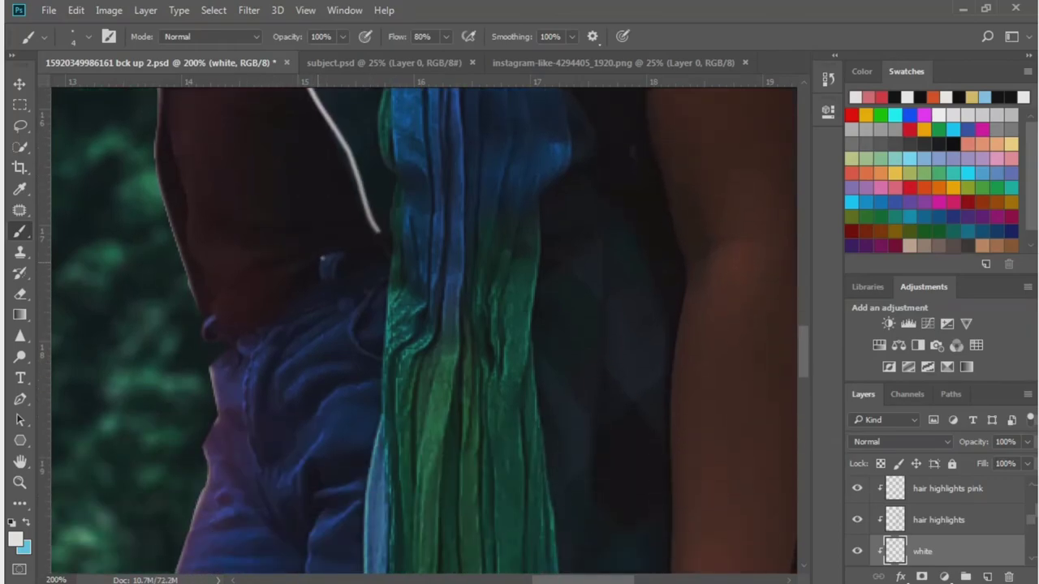
{"action": "scroll", "coordinate": [325, 292], "scroll_direction": "down", "scroll_amount": 2}
{"action": "scroll", "coordinate": [422, 325], "scroll_direction": "down", "scroll_amount": 1}
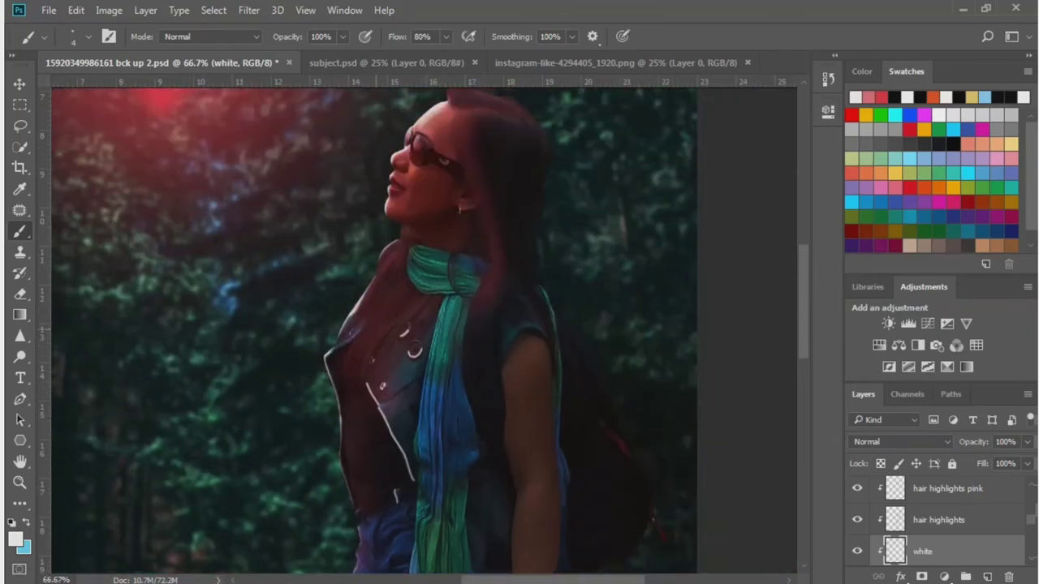
{"action": "scroll", "coordinate": [422, 325], "scroll_direction": "up", "scroll_amount": 1}
{"action": "key", "text": "e"}
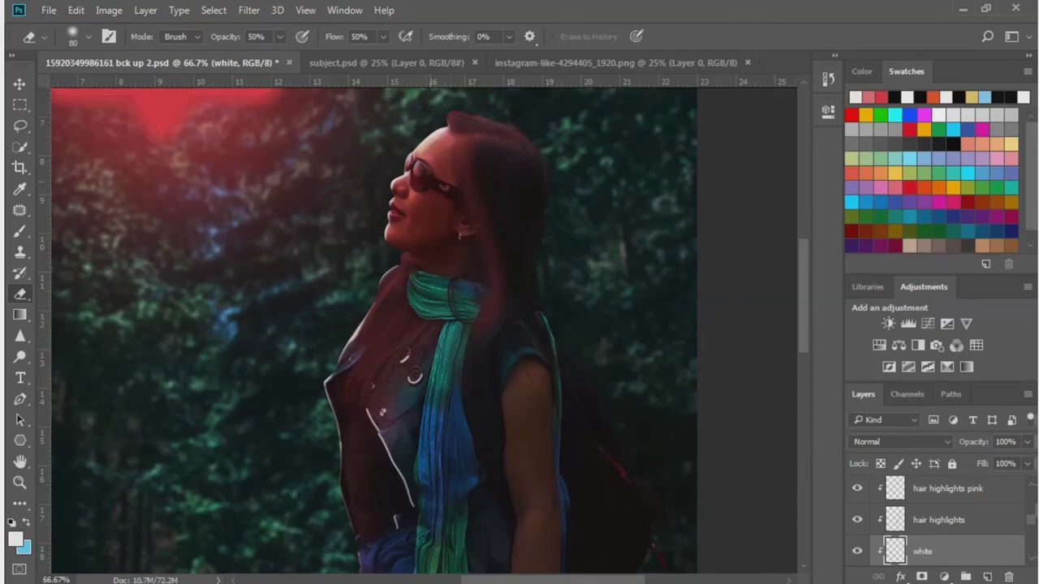
Set the Eraser to 80% opacity, 100% flow and size 25.
{"action": "scroll", "coordinate": [422, 325], "scroll_direction": "up", "scroll_amount": 1}
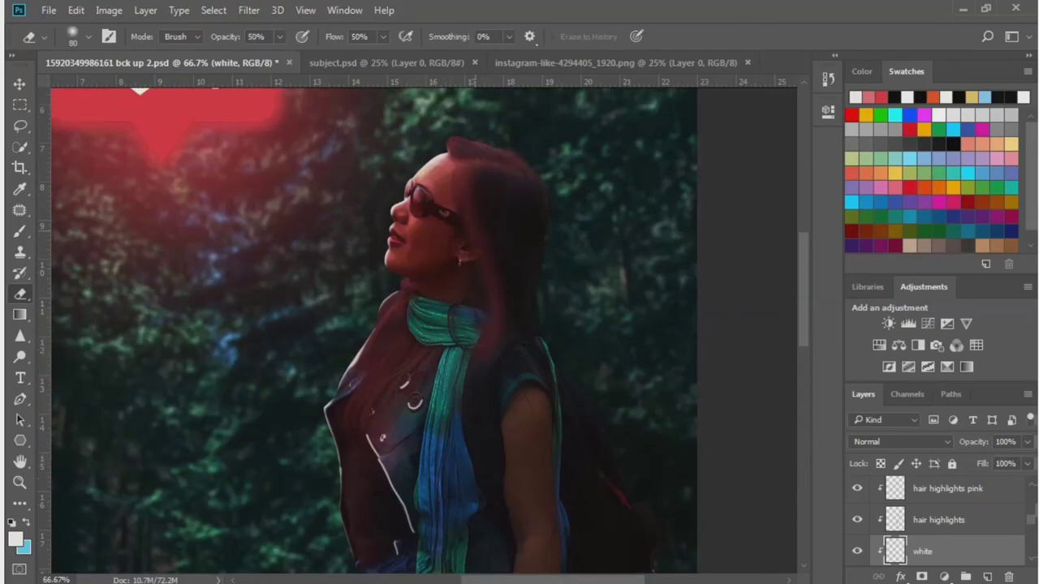
{"action": "scroll", "coordinate": [422, 220], "scroll_direction": "up", "scroll_amount": 2}
{"action": "key", "text": "bracketleft"}
{"action": "key", "text": "bracketleft"}
{"action": "key", "text": "bracketleft"}
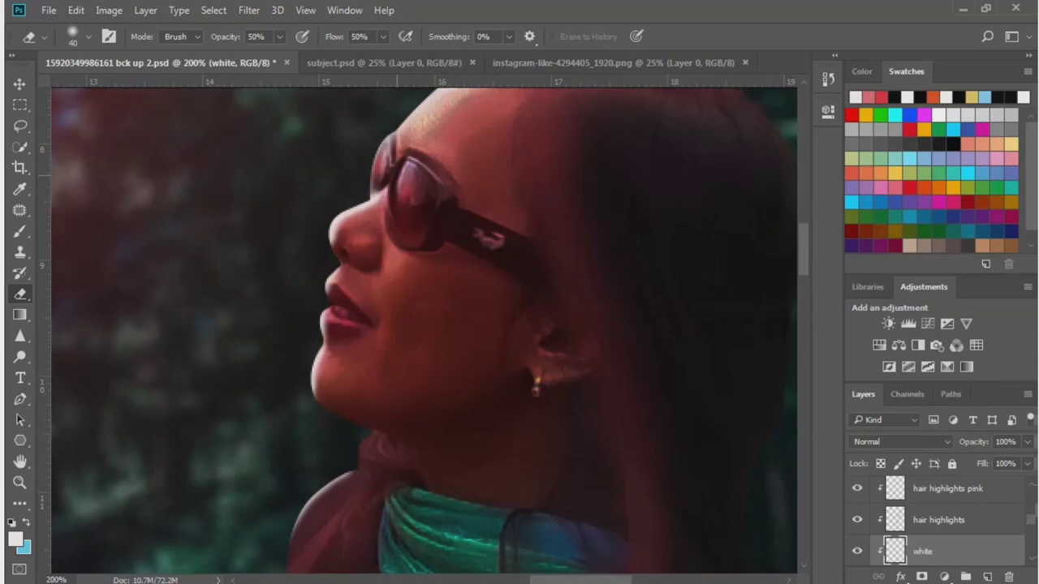
{"action": "key", "text": "8"}
{"action": "key", "text": "shift+0"}
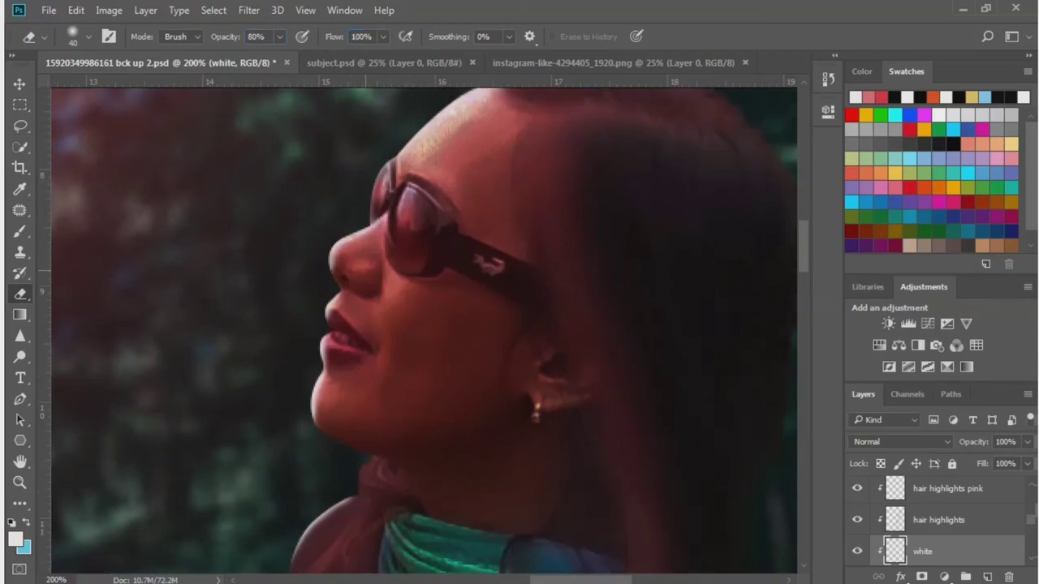
{"action": "scroll", "coordinate": [332, 271], "scroll_direction": "down", "scroll_amount": 2}
{"action": "key", "text": "bracketleft"}
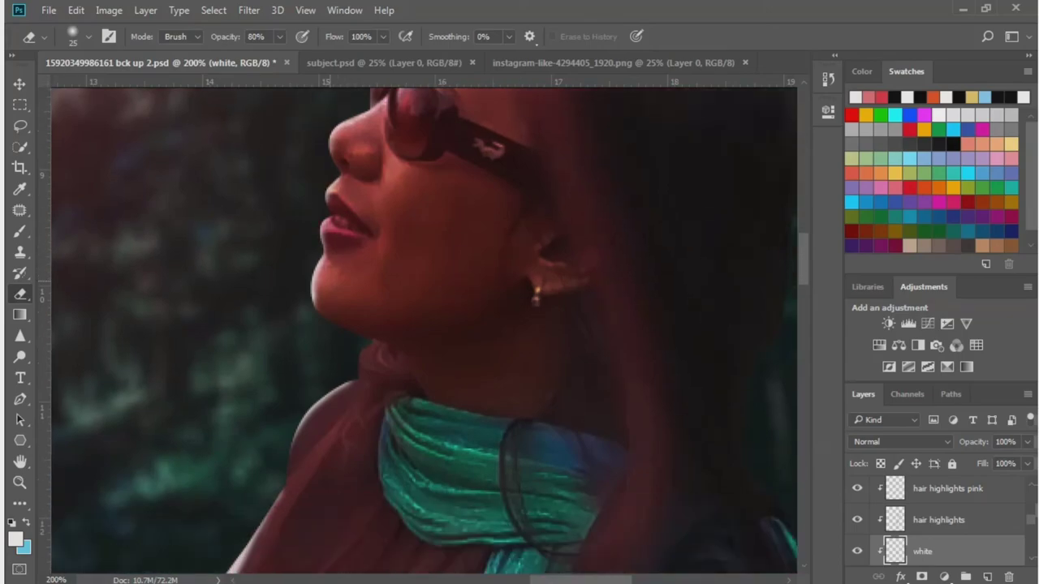
Zoom in and erase excess white rim-light strokes on the woman's face and jacket.
{"action": "scroll", "coordinate": [341, 209], "scroll_direction": "down", "scroll_amount": 6}
{"action": "scroll", "coordinate": [341, 209], "scroll_direction": "down", "scroll_amount": 2}
{"action": "scroll", "coordinate": [341, 209], "scroll_direction": "down", "scroll_amount": 1}
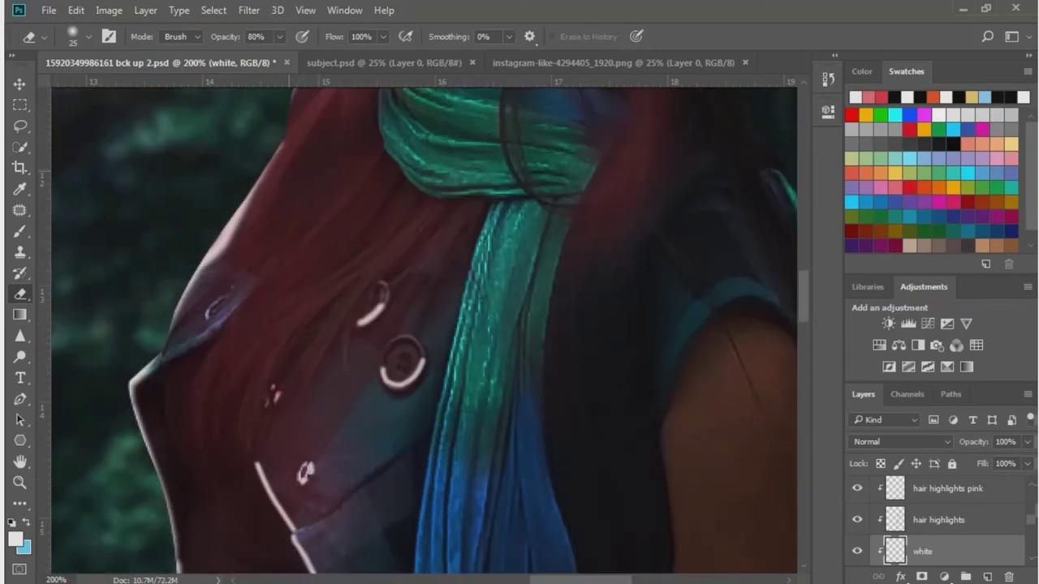
{"action": "scroll", "coordinate": [422, 325], "scroll_direction": "down", "scroll_amount": 2}
{"action": "scroll", "coordinate": [422, 324], "scroll_direction": "down", "scroll_amount": 2}
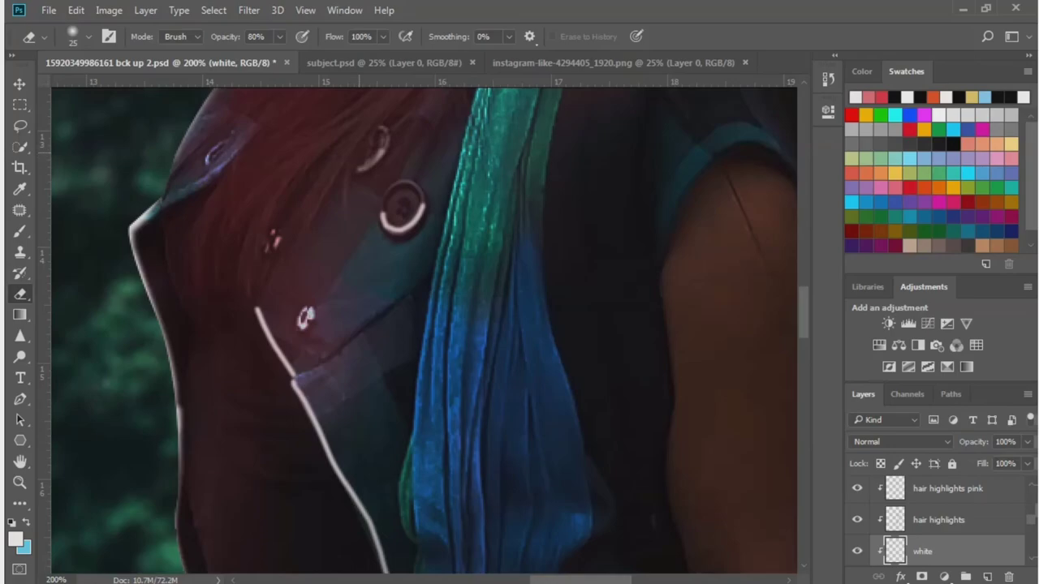
{"action": "scroll", "coordinate": [401, 219], "scroll_direction": "down", "scroll_amount": 2}
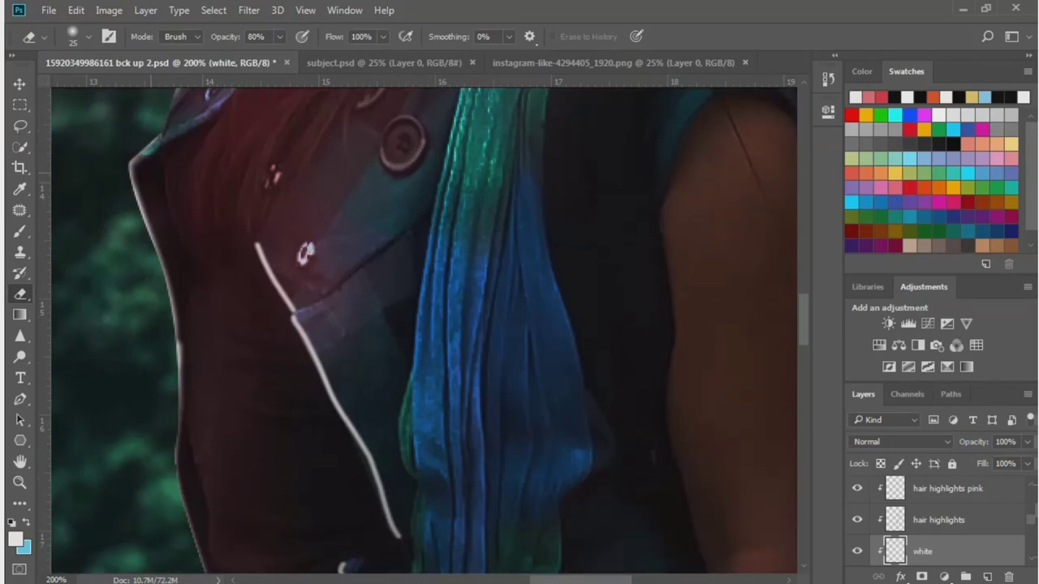
{"action": "scroll", "coordinate": [422, 324], "scroll_direction": "down", "scroll_amount": 2}
{"action": "scroll", "coordinate": [422, 325], "scroll_direction": "down", "scroll_amount": 3}
{"action": "scroll", "coordinate": [422, 325], "scroll_direction": "up", "scroll_amount": 4}
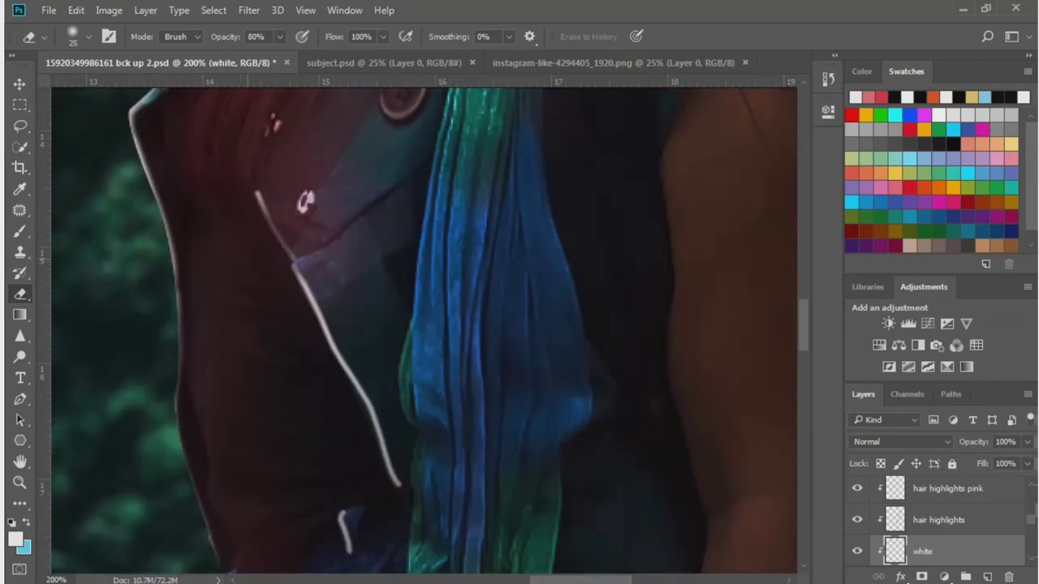
{"action": "scroll", "coordinate": [423, 324], "scroll_direction": "down", "scroll_amount": 2}
{"action": "scroll", "coordinate": [422, 325], "scroll_direction": "down", "scroll_amount": 2}
{"action": "scroll", "coordinate": [423, 325], "scroll_direction": "down", "scroll_amount": 2}
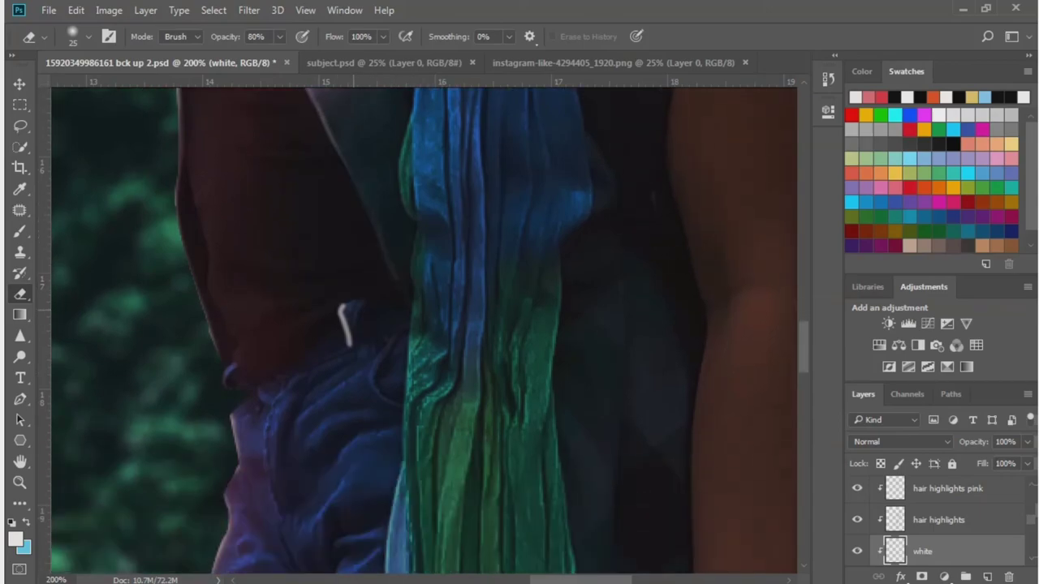
{"action": "scroll", "coordinate": [422, 325], "scroll_direction": "down", "scroll_amount": 2}
{"action": "scroll", "coordinate": [422, 325], "scroll_direction": "down", "scroll_amount": 3}
{"action": "scroll", "coordinate": [422, 325], "scroll_direction": "down", "scroll_amount": 4}
{"action": "scroll", "coordinate": [422, 325], "scroll_direction": "down", "scroll_amount": 1}
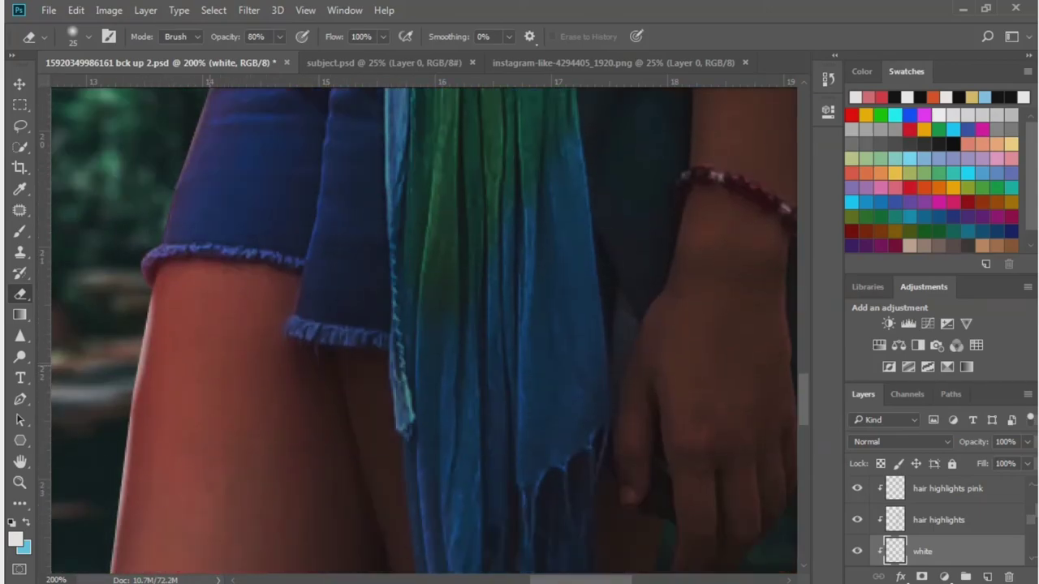
{"action": "scroll", "coordinate": [422, 325], "scroll_direction": "down", "scroll_amount": 3}
{"action": "scroll", "coordinate": [422, 325], "scroll_direction": "down", "scroll_amount": 1}
{"action": "scroll", "coordinate": [422, 325], "scroll_direction": "down", "scroll_amount": 1}
{"action": "scroll", "coordinate": [423, 325], "scroll_direction": "up", "scroll_amount": 3}
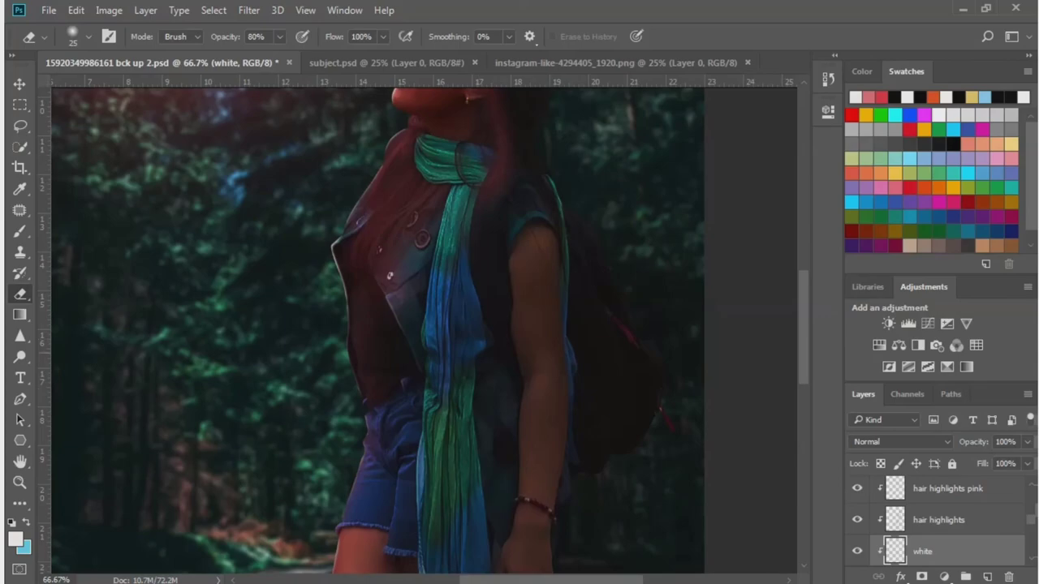
{"action": "scroll", "coordinate": [422, 324], "scroll_direction": "up", "scroll_amount": 1}
{"action": "scroll", "coordinate": [422, 324], "scroll_direction": "up", "scroll_amount": 1}
{"action": "scroll", "coordinate": [422, 324], "scroll_direction": "up", "scroll_amount": 2}
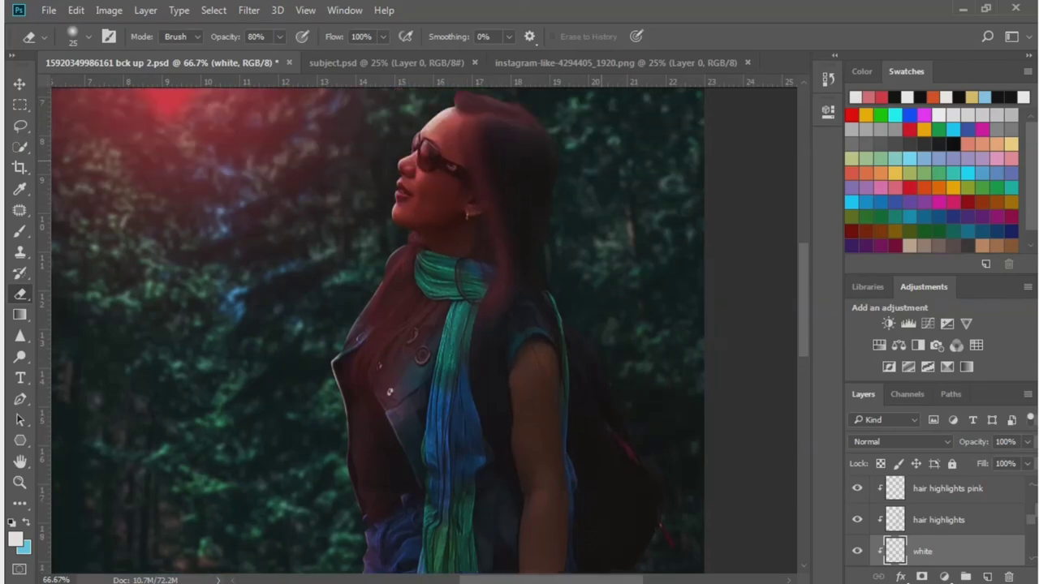
{"action": "scroll", "coordinate": [422, 325], "scroll_direction": "up", "scroll_amount": 1}
{"action": "scroll", "coordinate": [422, 325], "scroll_direction": "down", "scroll_amount": 1}
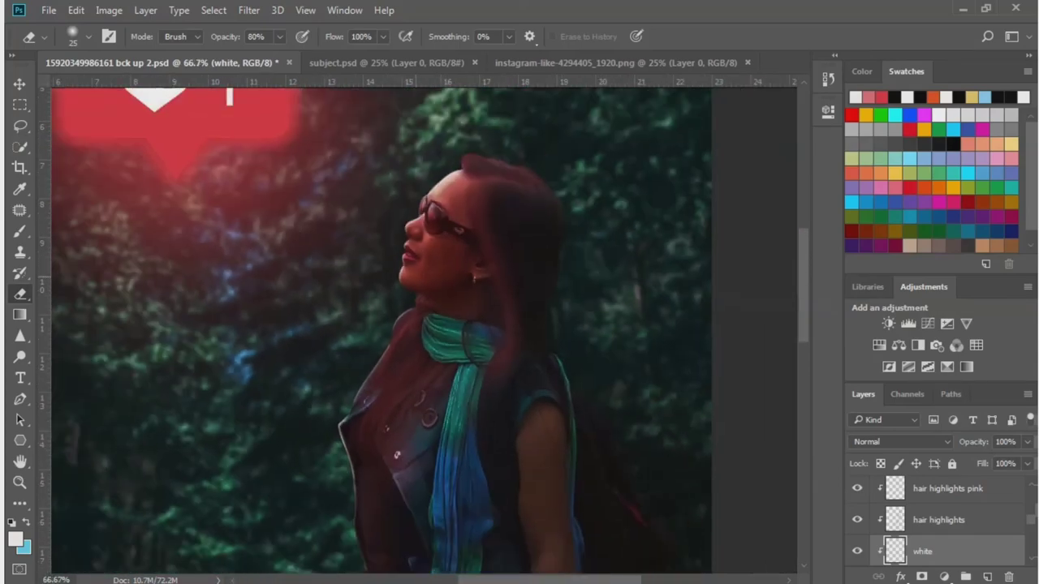
{"action": "scroll", "coordinate": [423, 325], "scroll_direction": "down", "scroll_amount": 1}
Switch back to the Brush, zoom out to 25%, and drop the white layer's Fill to 89%.
{"action": "key", "text": "b"}
{"action": "scroll", "coordinate": [422, 325], "scroll_direction": "down", "scroll_amount": 1}
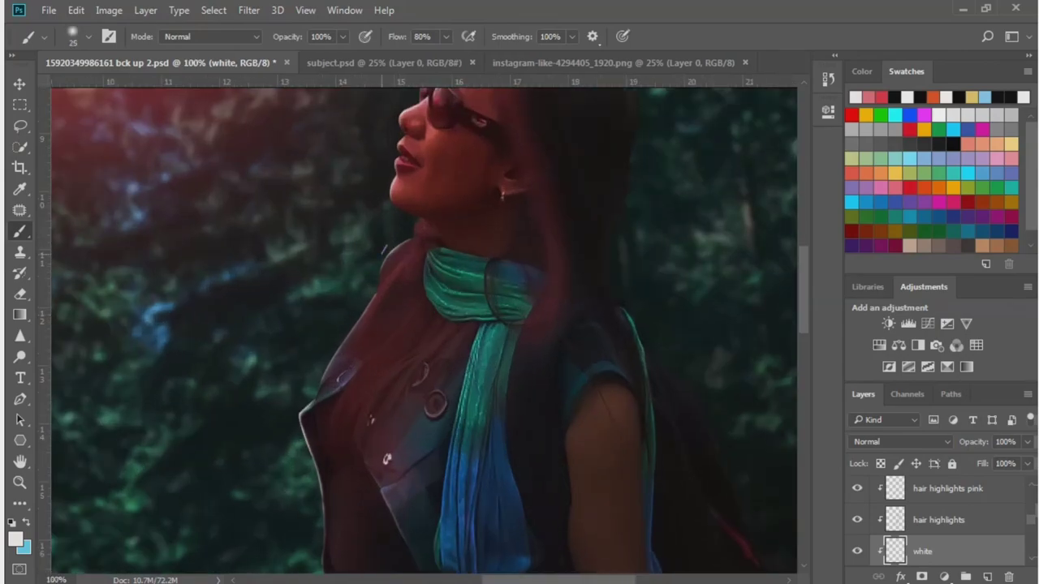
{"action": "scroll", "coordinate": [422, 324], "scroll_direction": "up", "scroll_amount": 1}
{"action": "scroll", "coordinate": [339, 237], "scroll_direction": "down", "scroll_amount": 1}
{"action": "scroll", "coordinate": [339, 237], "scroll_direction": "down", "scroll_amount": 1}
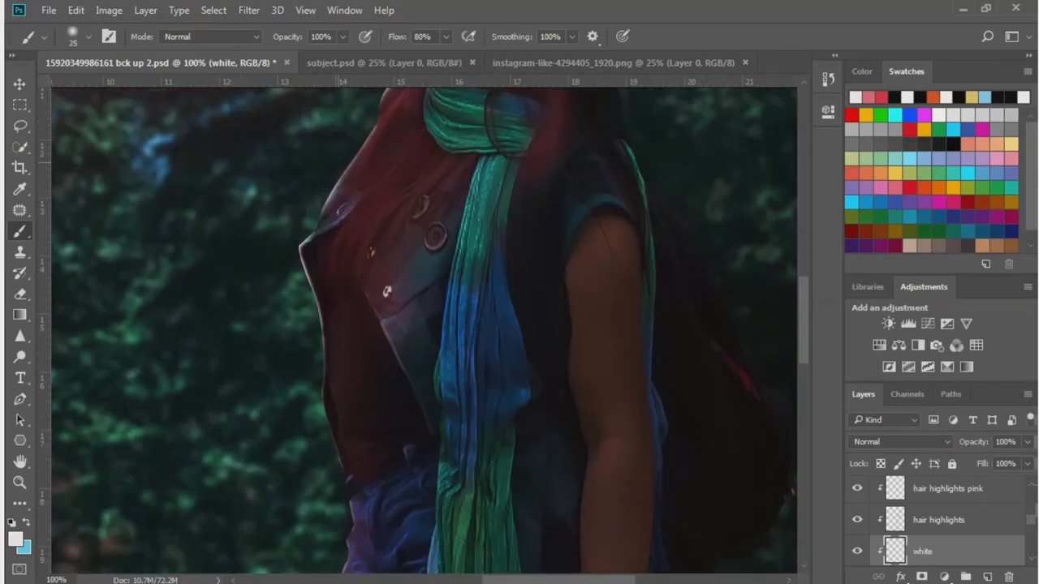
{"action": "scroll", "coordinate": [339, 237], "scroll_direction": "down", "scroll_amount": 1}
{"action": "scroll", "coordinate": [387, 214], "scroll_direction": "down", "scroll_amount": 1}
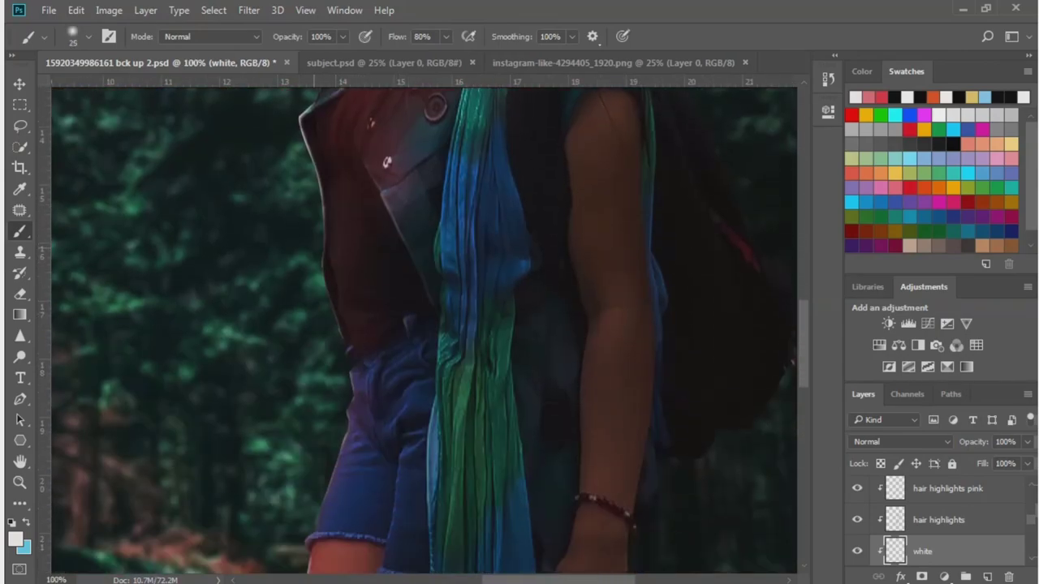
{"action": "scroll", "coordinate": [386, 213], "scroll_direction": "down", "scroll_amount": 2}
{"action": "scroll", "coordinate": [387, 214], "scroll_direction": "down", "scroll_amount": 1}
{"action": "scroll", "coordinate": [387, 214], "scroll_direction": "down", "scroll_amount": 1}
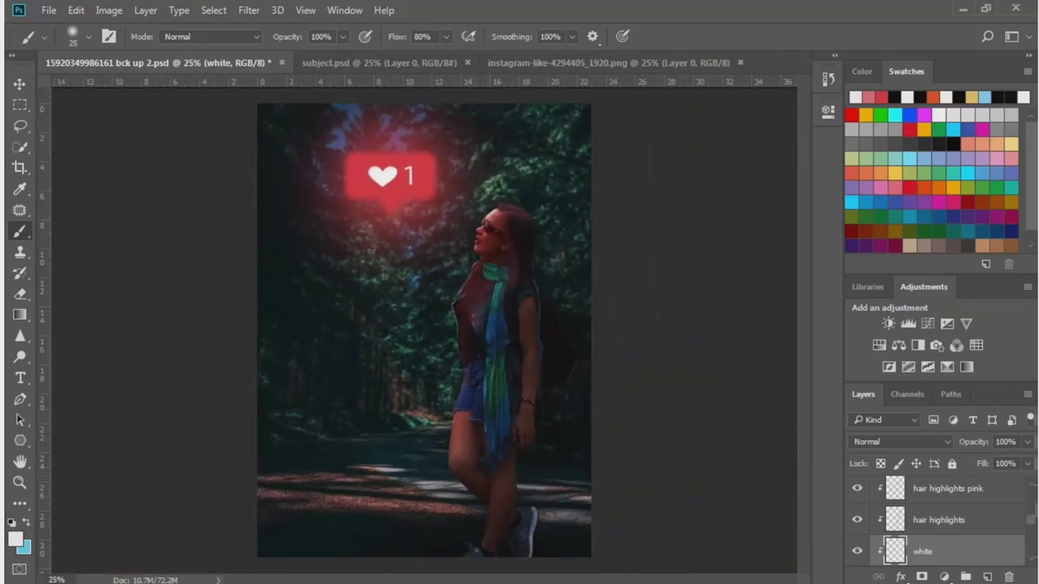
{"action": "left_click", "coordinate": [1027, 464]}
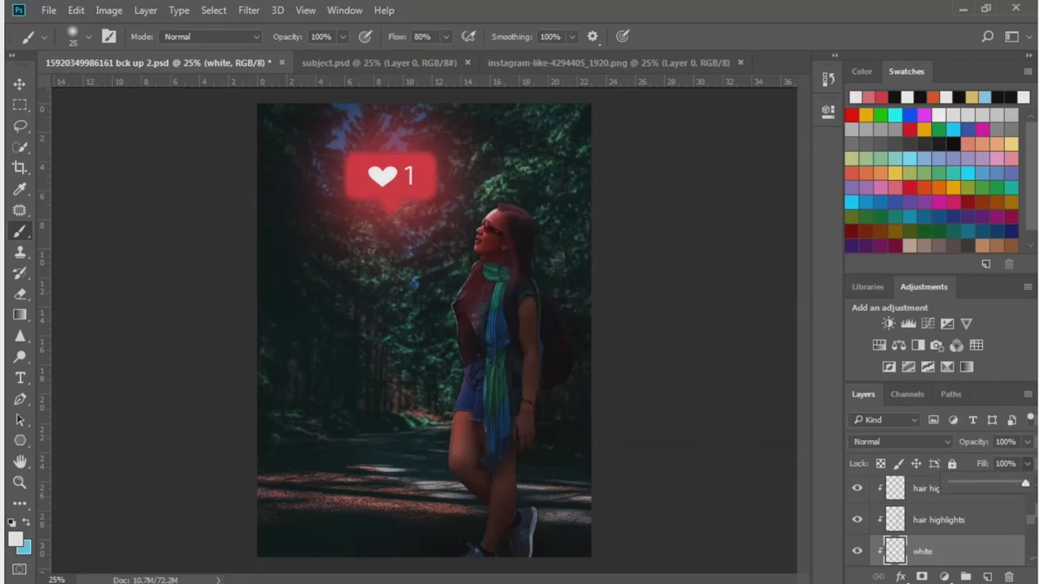
{"action": "left_click_drag", "start_coordinate": [1025, 483], "coordinate": [1009, 483]}
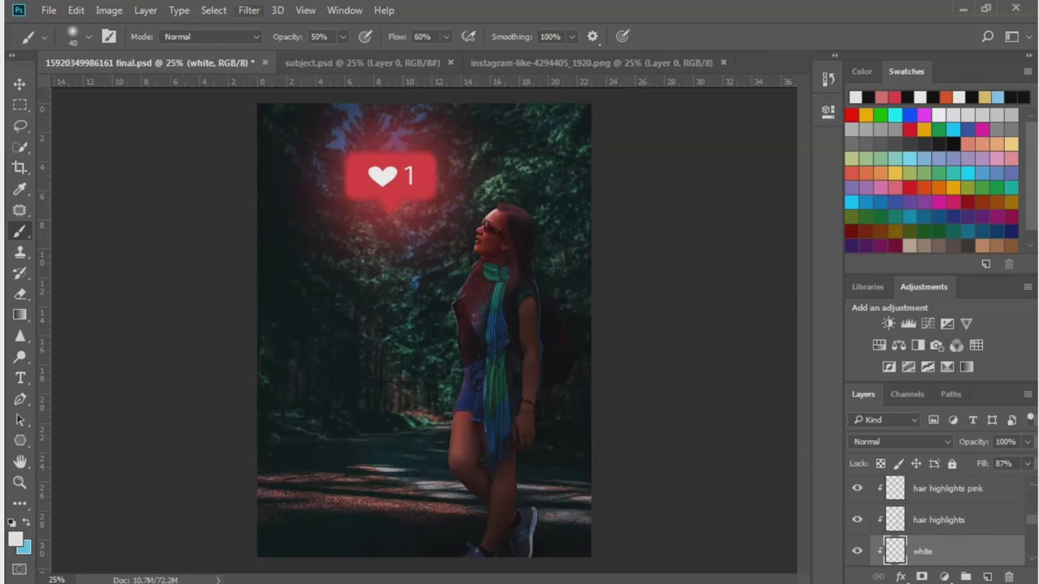
Apply a 7.0-pixel Gaussian Blur to the white highlight layer.
{"action": "left_click", "coordinate": [248, 10]}
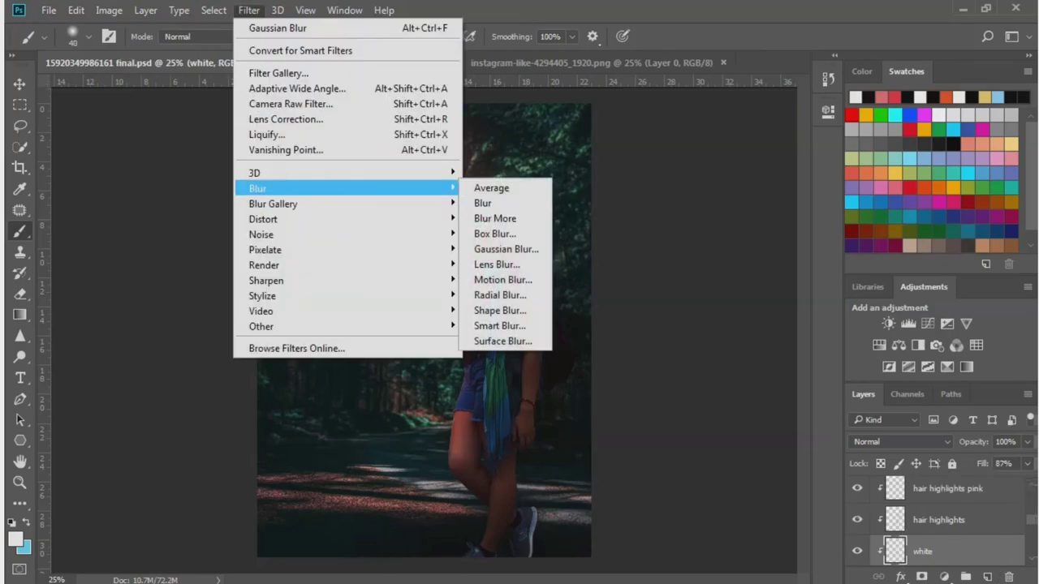
{"action": "left_click", "coordinate": [505, 246]}
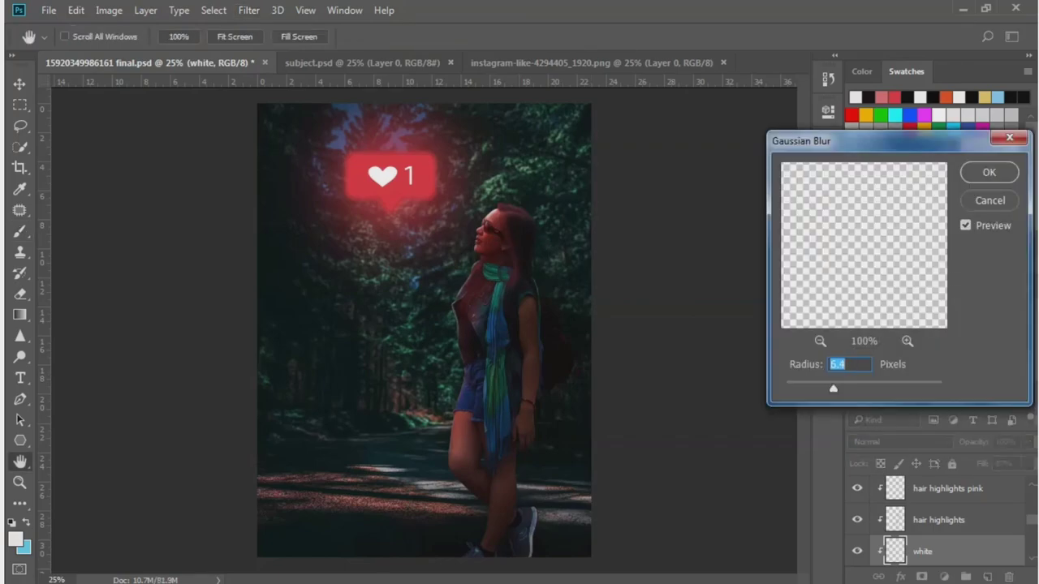
{"action": "type", "text": "7."}
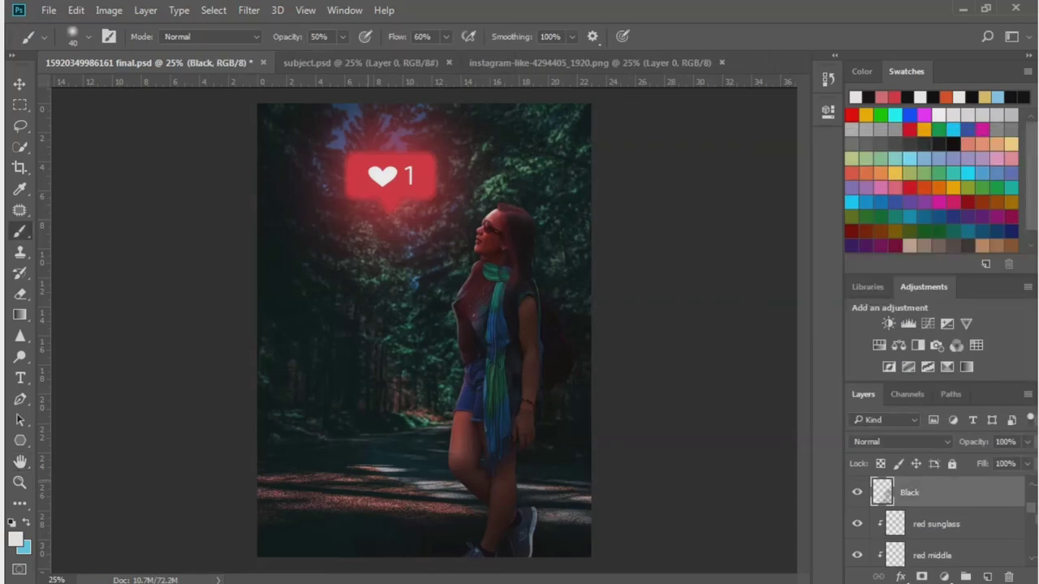
{"action": "left_click", "coordinate": [15, 539]}
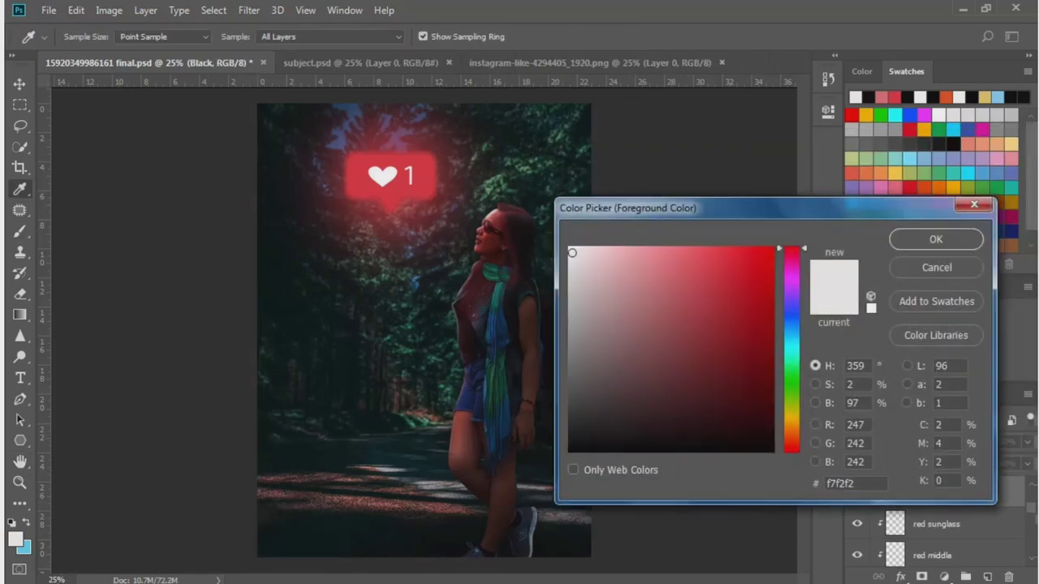
{"action": "key", "text": "Return"}
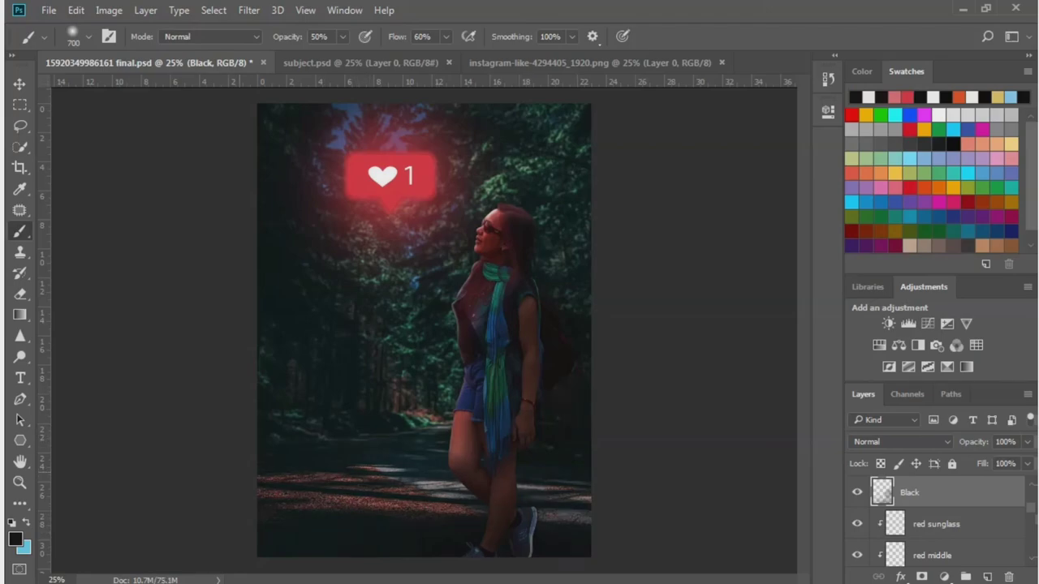
{"action": "left_click", "coordinate": [49, 10]}
{"action": "left_click", "coordinate": [70, 188]}
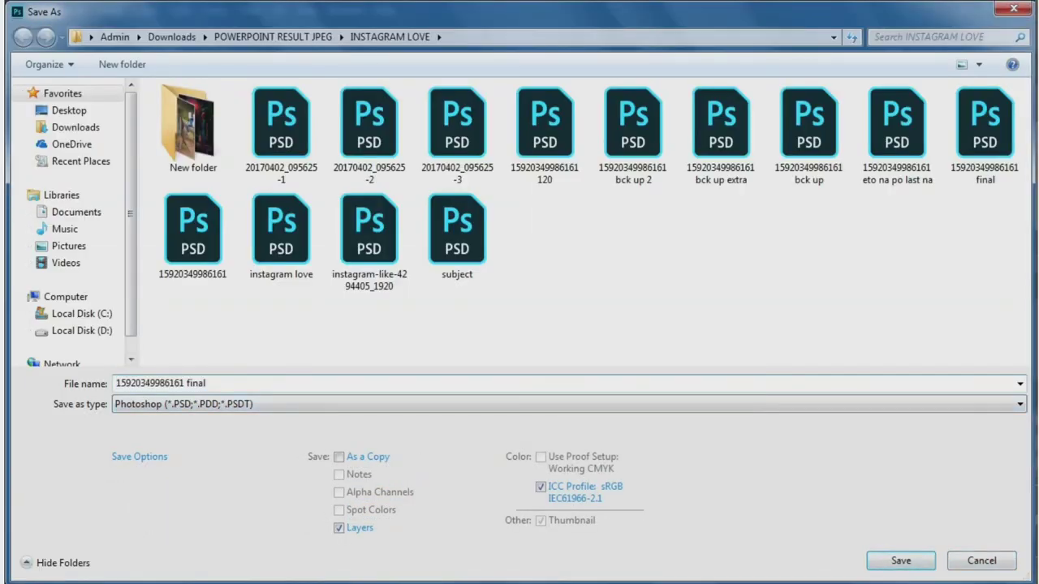
{"action": "left_click", "coordinate": [901, 561]}
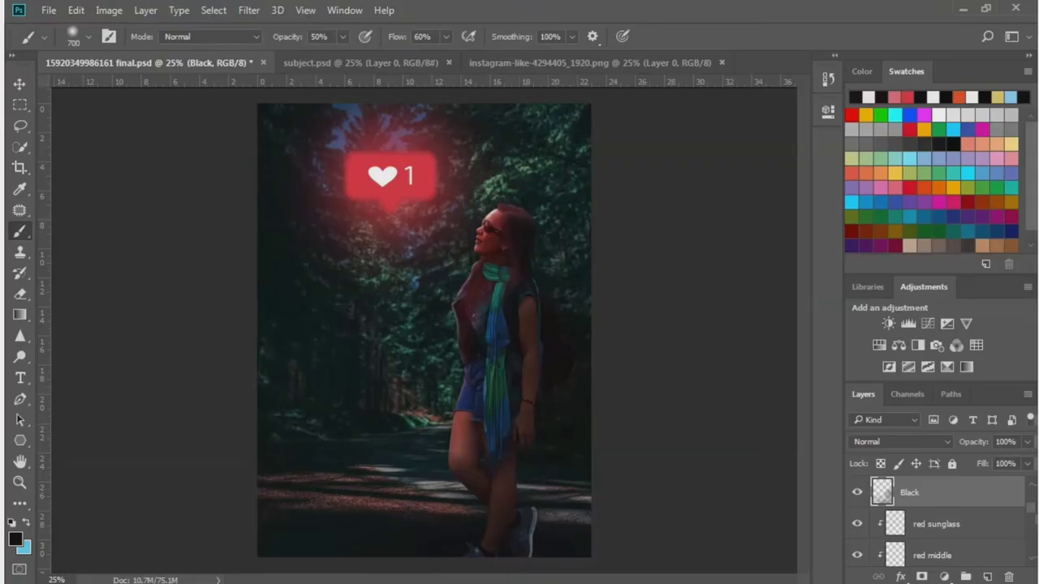